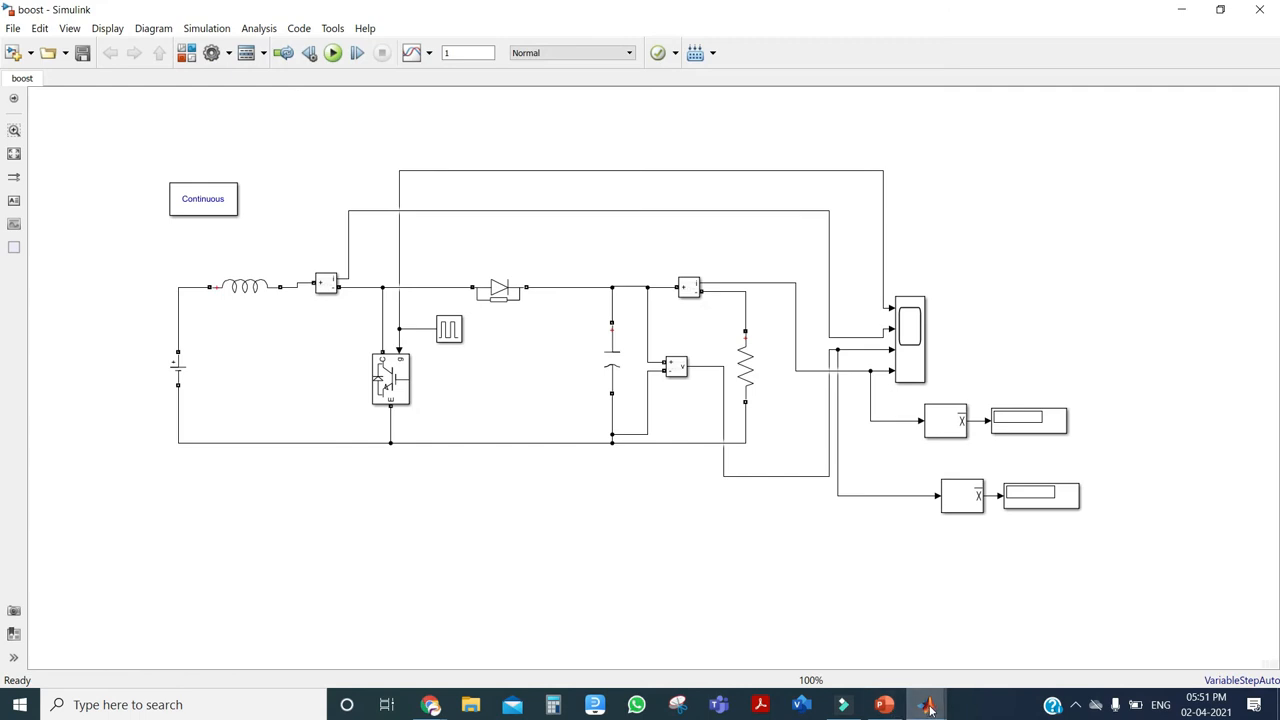
Step: Switch to the blank untitled model, search the block library for powergui and add the powergui block to the model
left_click(903, 640)
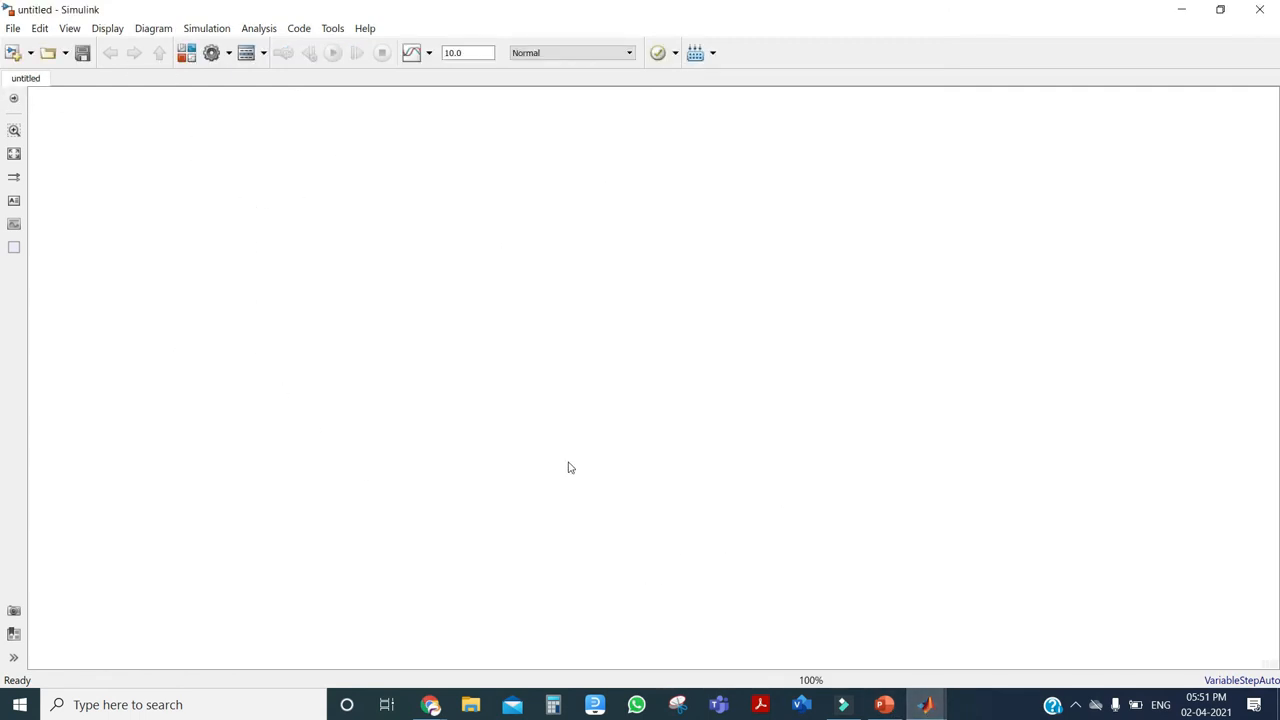
left_click(188, 55)
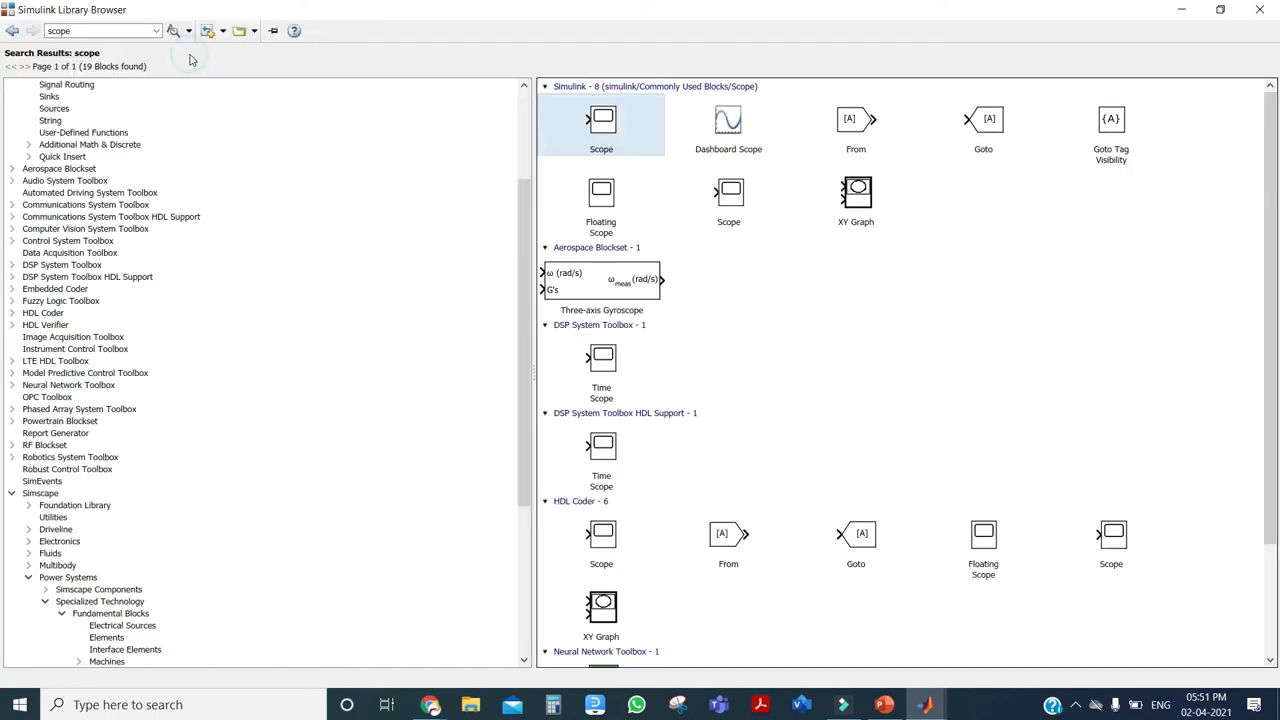
left_click(91, 31)
key("BackSpace")
type("po")
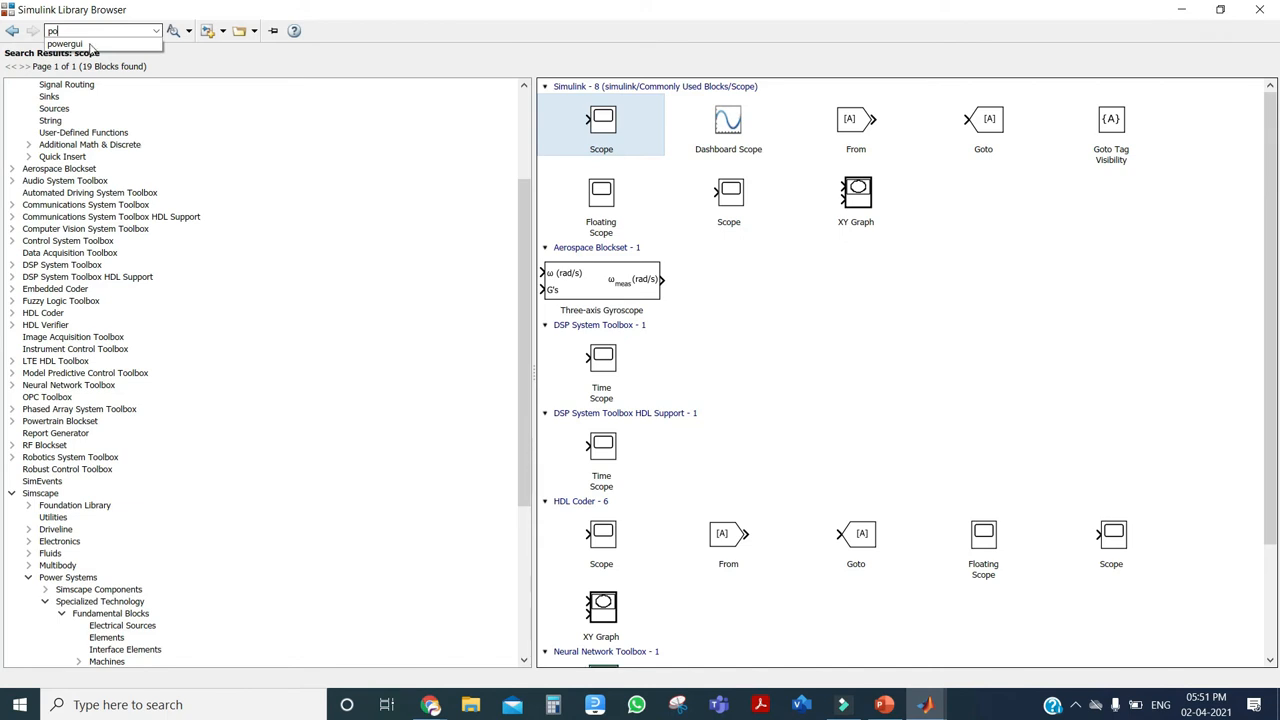
left_click(91, 44)
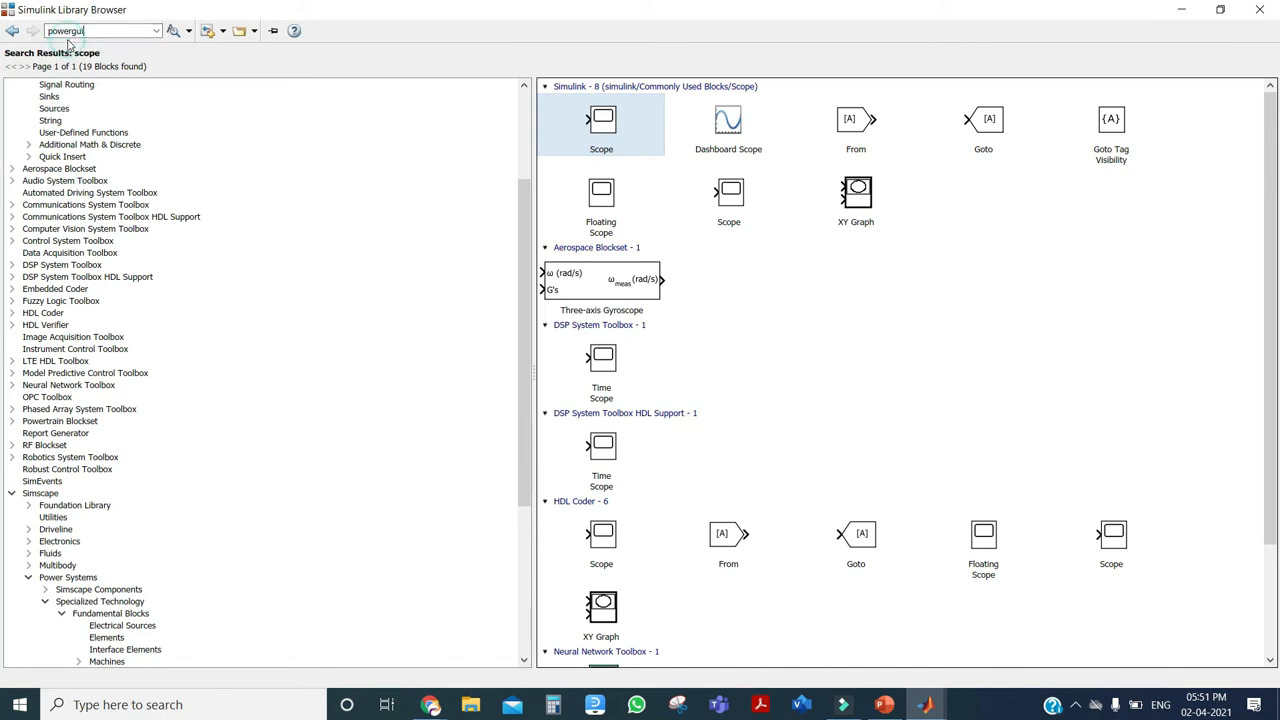
left_click(173, 31)
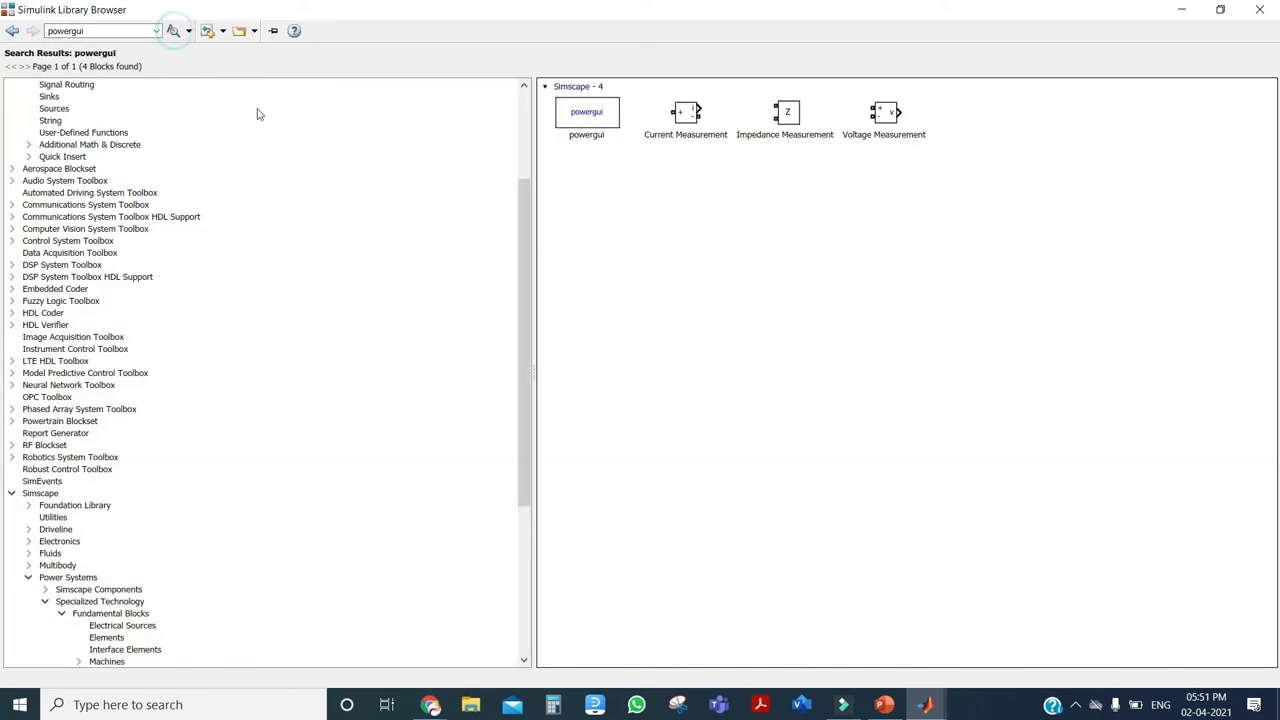
right_click(593, 112)
left_click(635, 117)
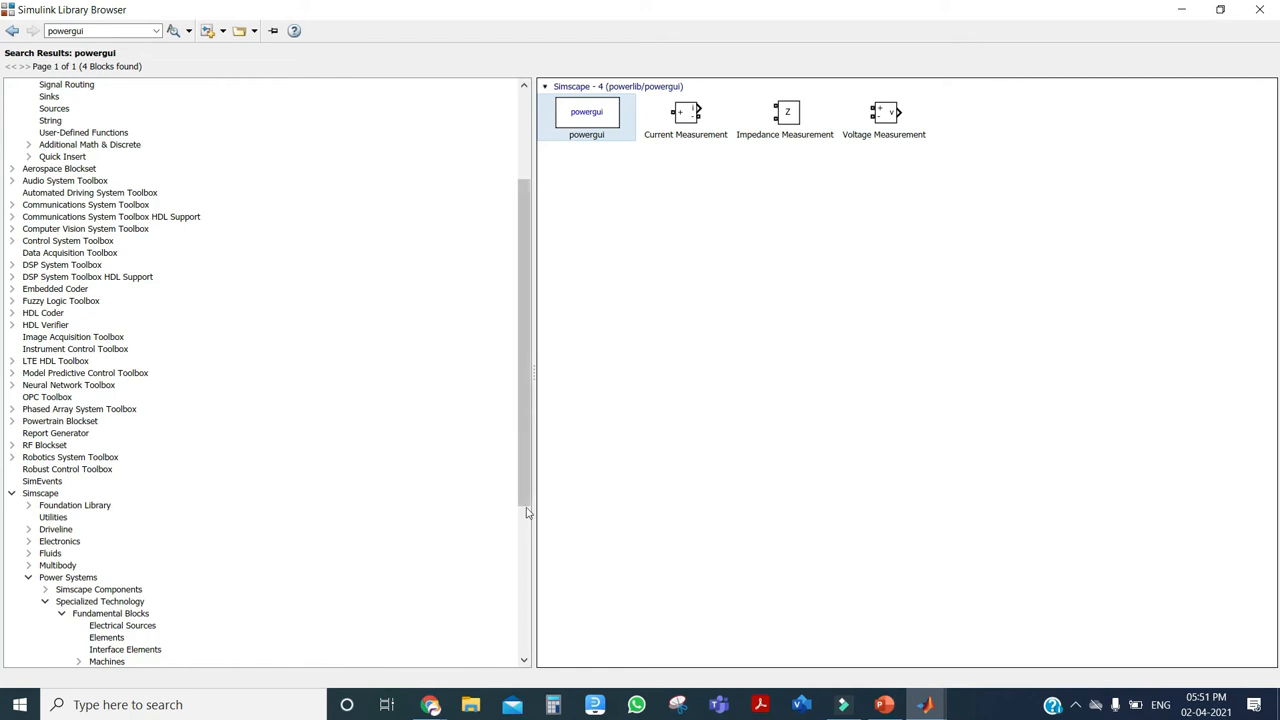
Step: Add a DC Voltage Source from the Simscape Power Systems Specialized Technology electrical sources to the untitled model
scroll(107, 578, "down", 4)
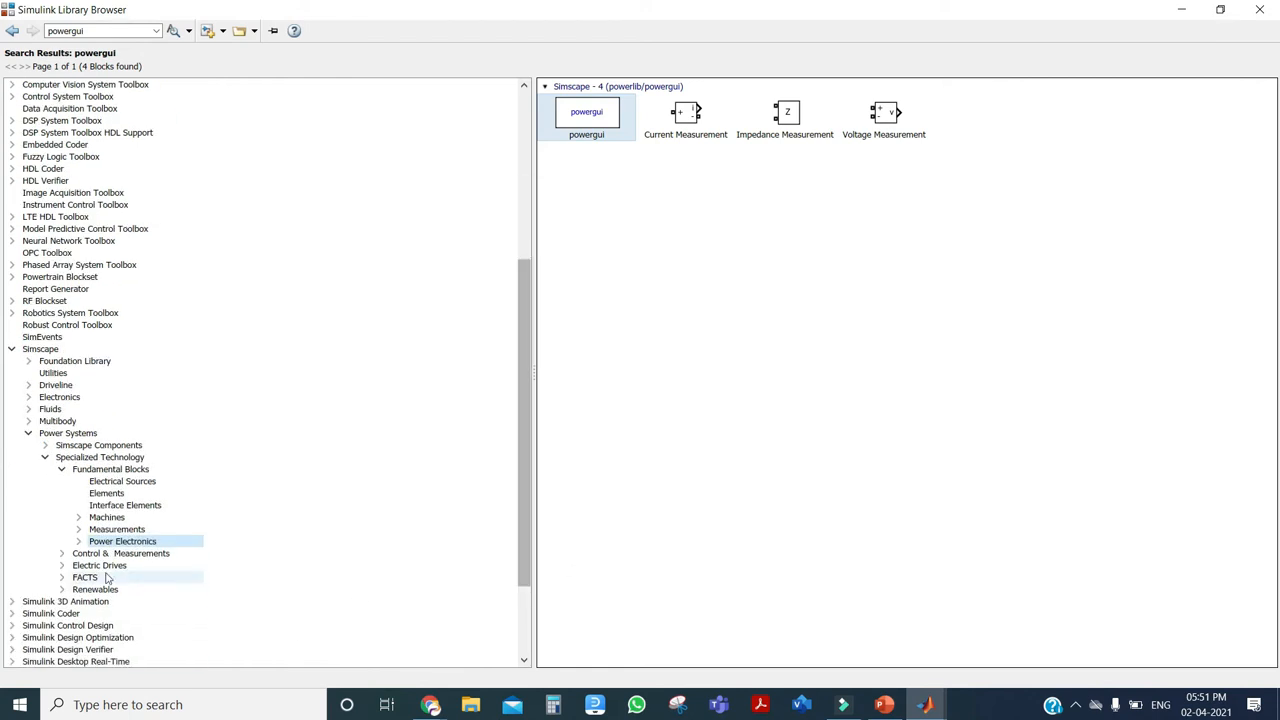
left_click(68, 433)
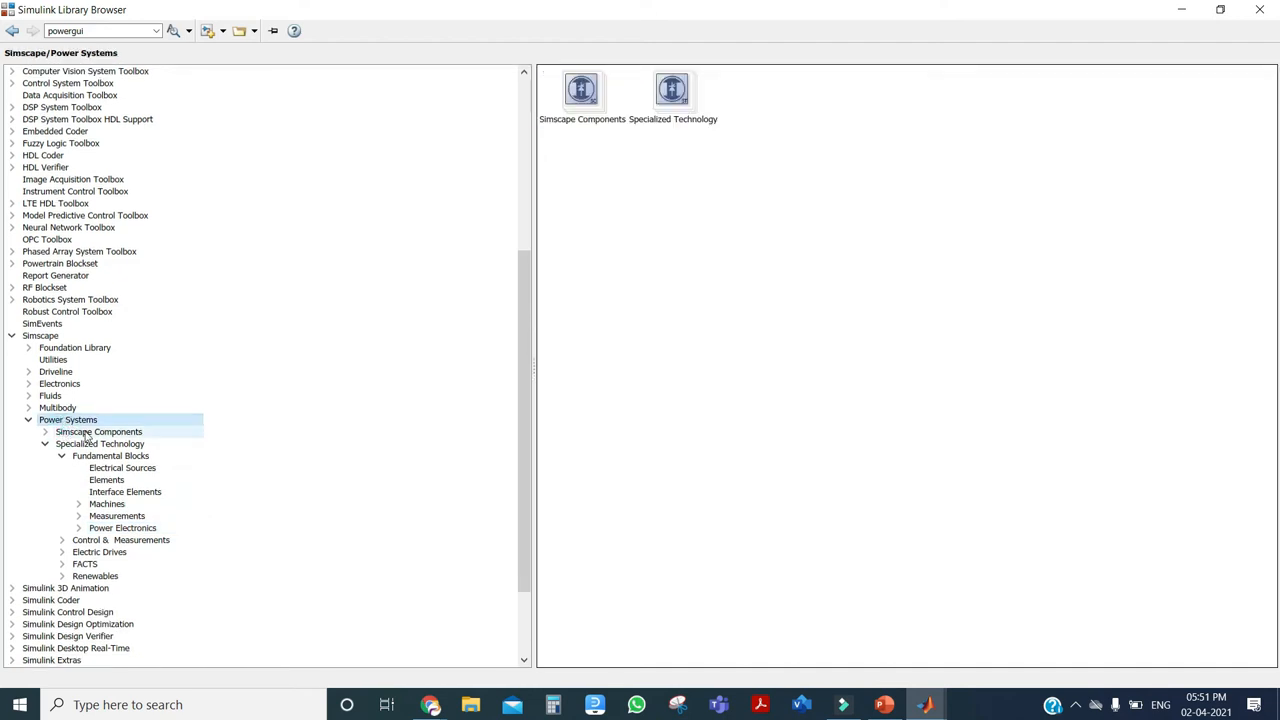
double_click(672, 92)
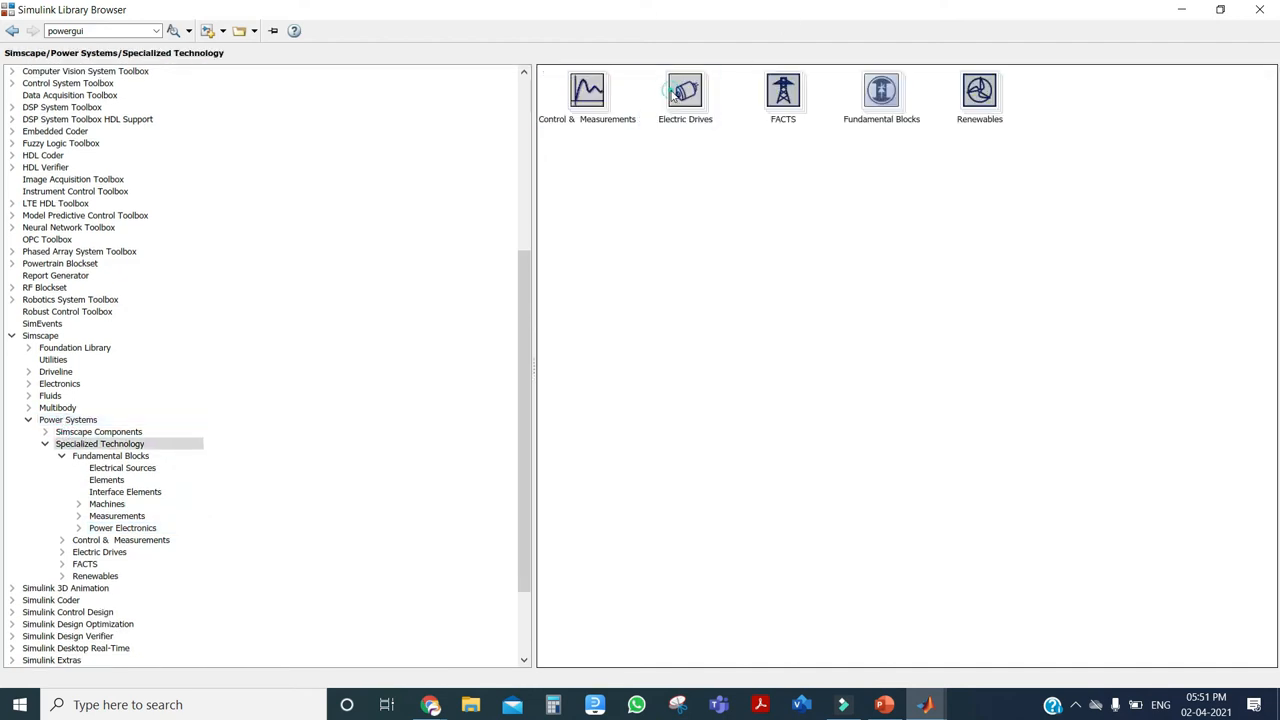
double_click(886, 95)
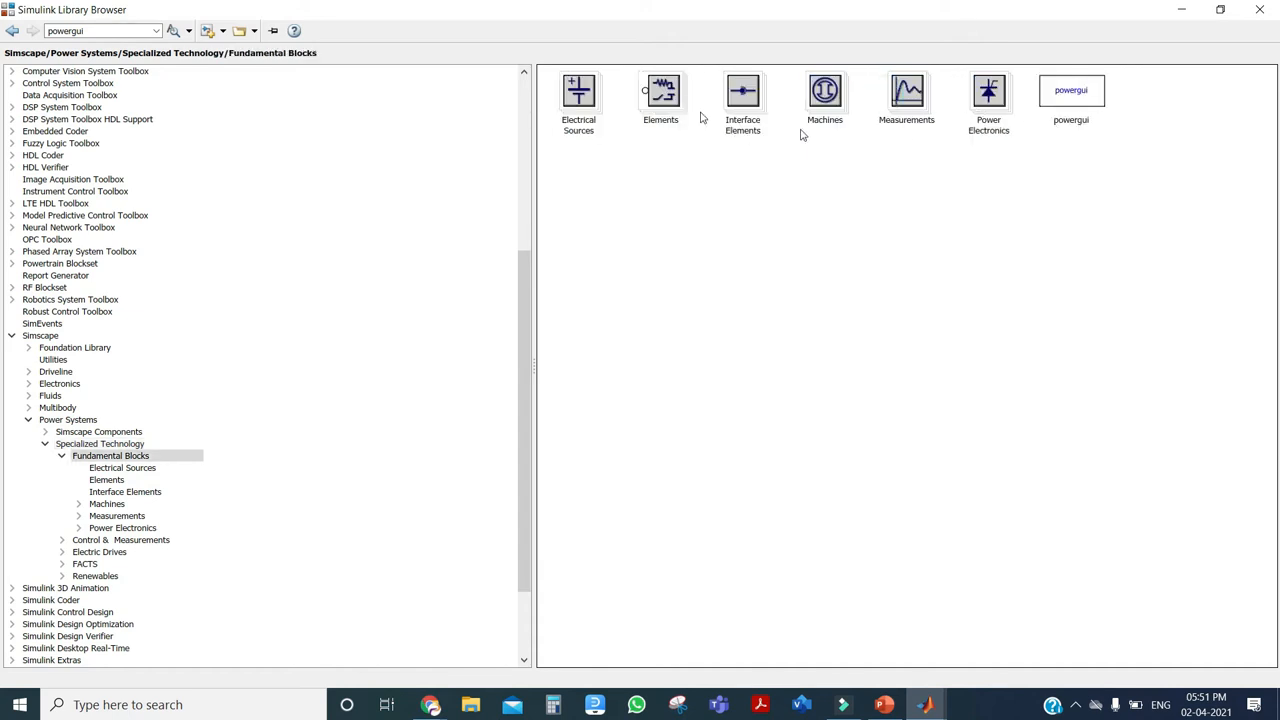
double_click(580, 98)
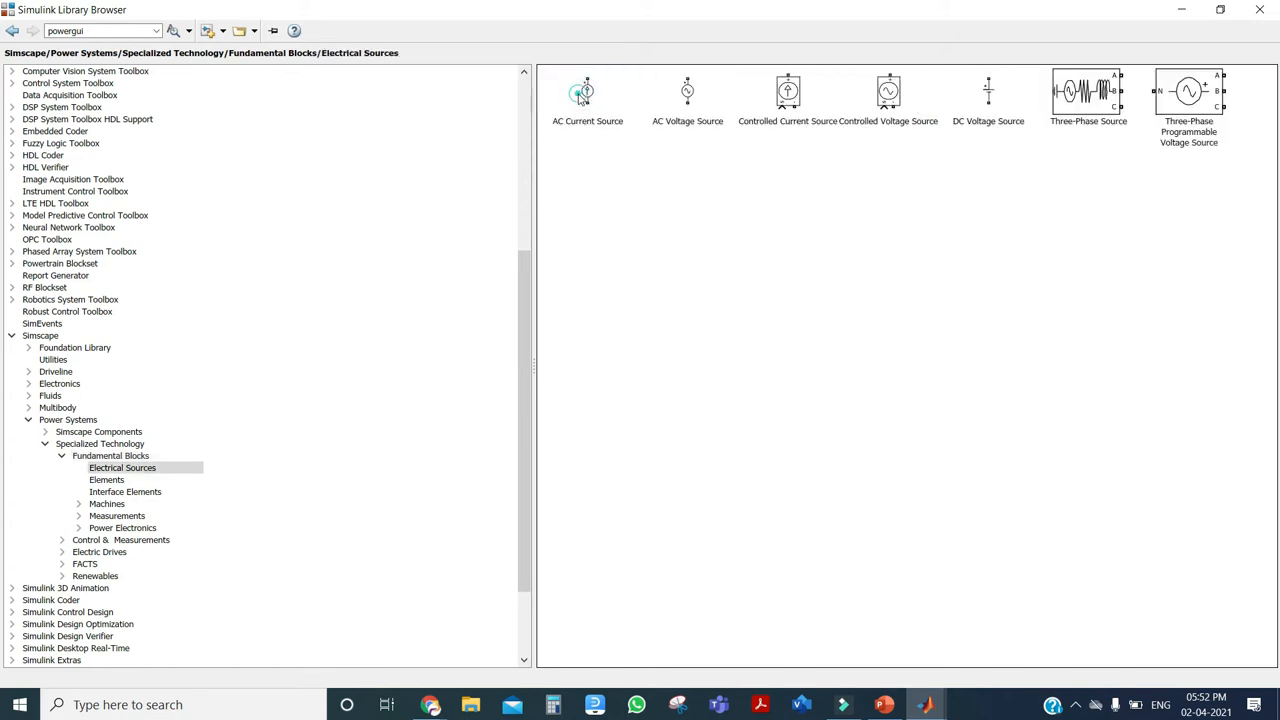
right_click(988, 97)
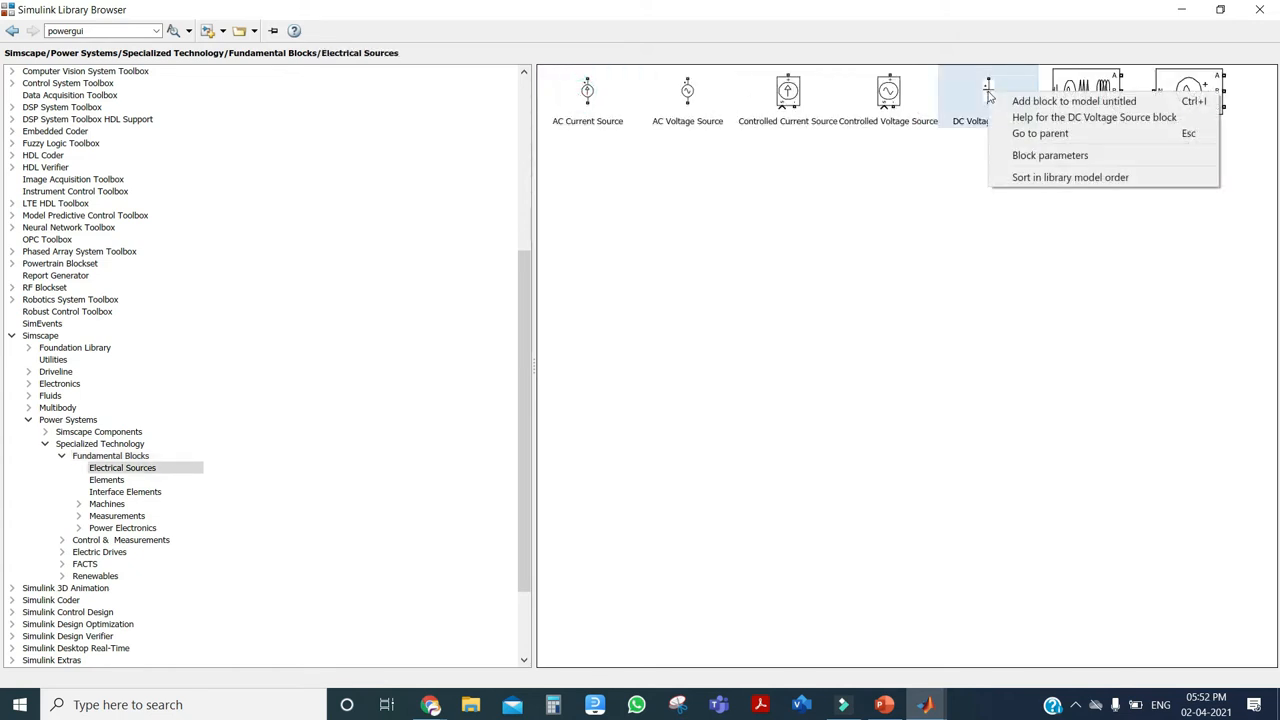
left_click(1020, 102)
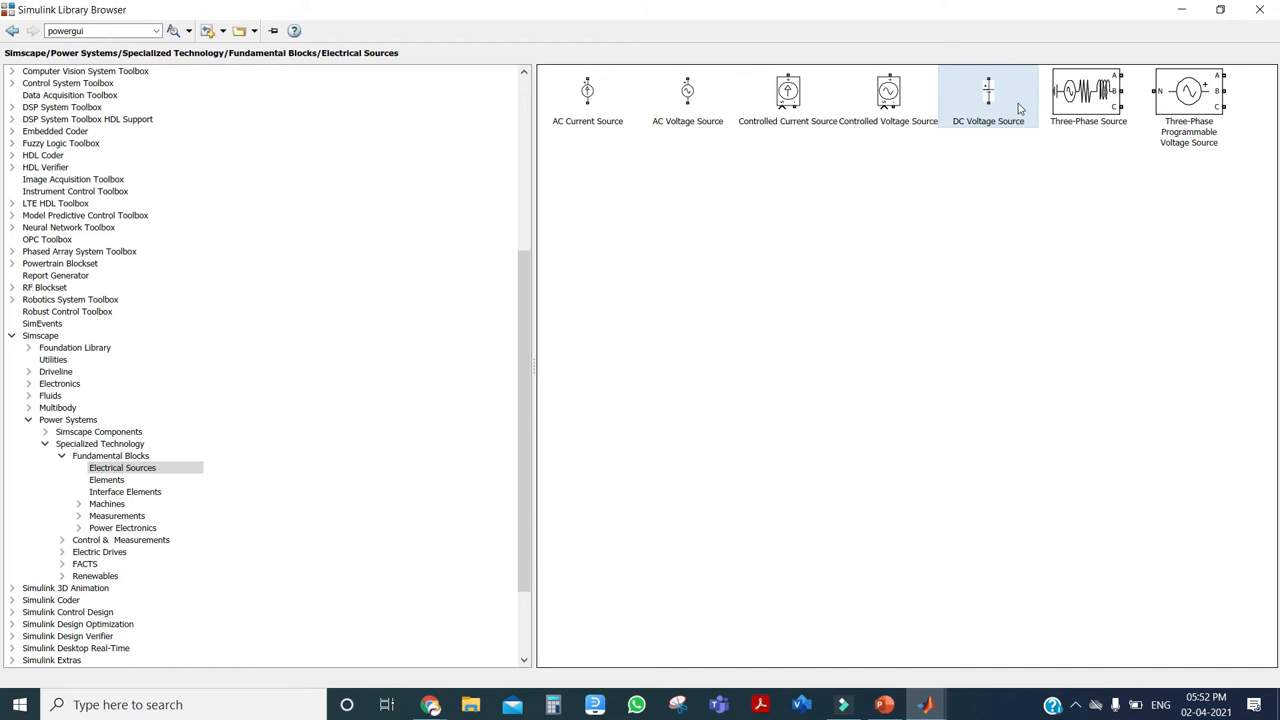
Step: Add a Series RLC Branch from the Fundamental Blocks Elements library to the untitled model
left_click(12, 31)
double_click(661, 103)
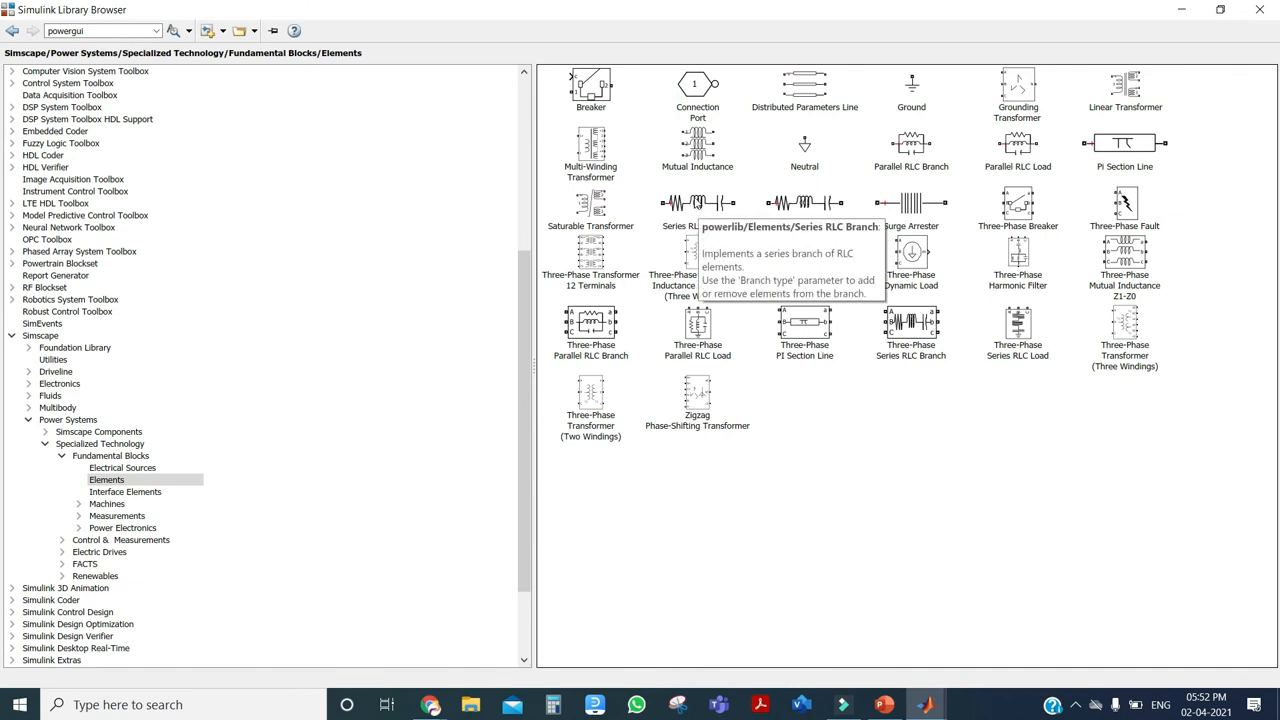
right_click(709, 201)
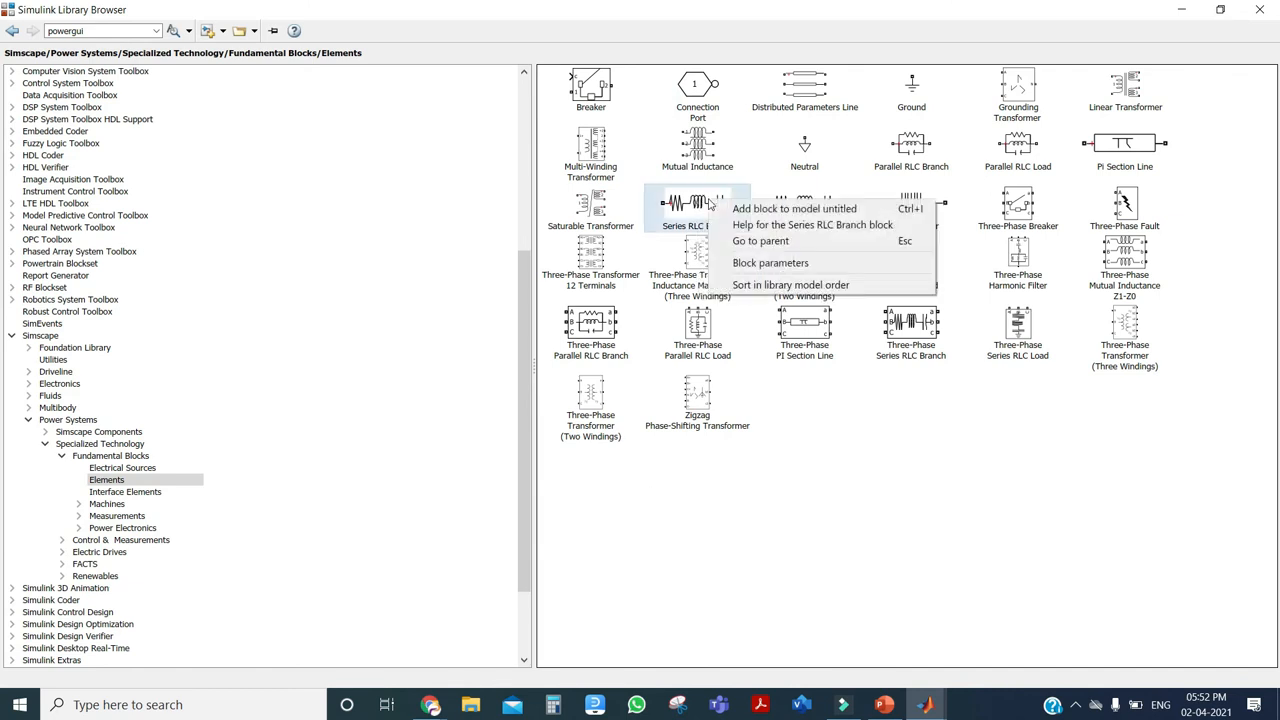
left_click(757, 209)
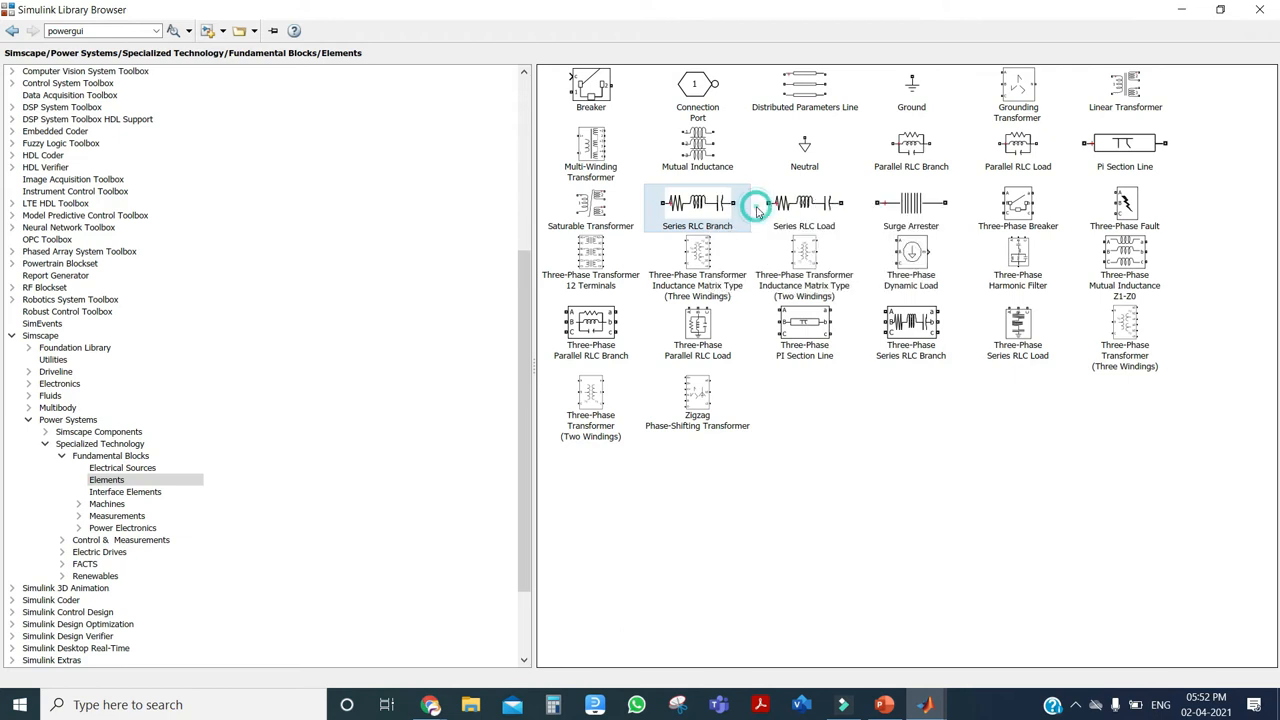
Step: Add a Current Measurement and a Voltage Measurement block from the Fundamental Blocks Measurements library to the model
left_click(15, 31)
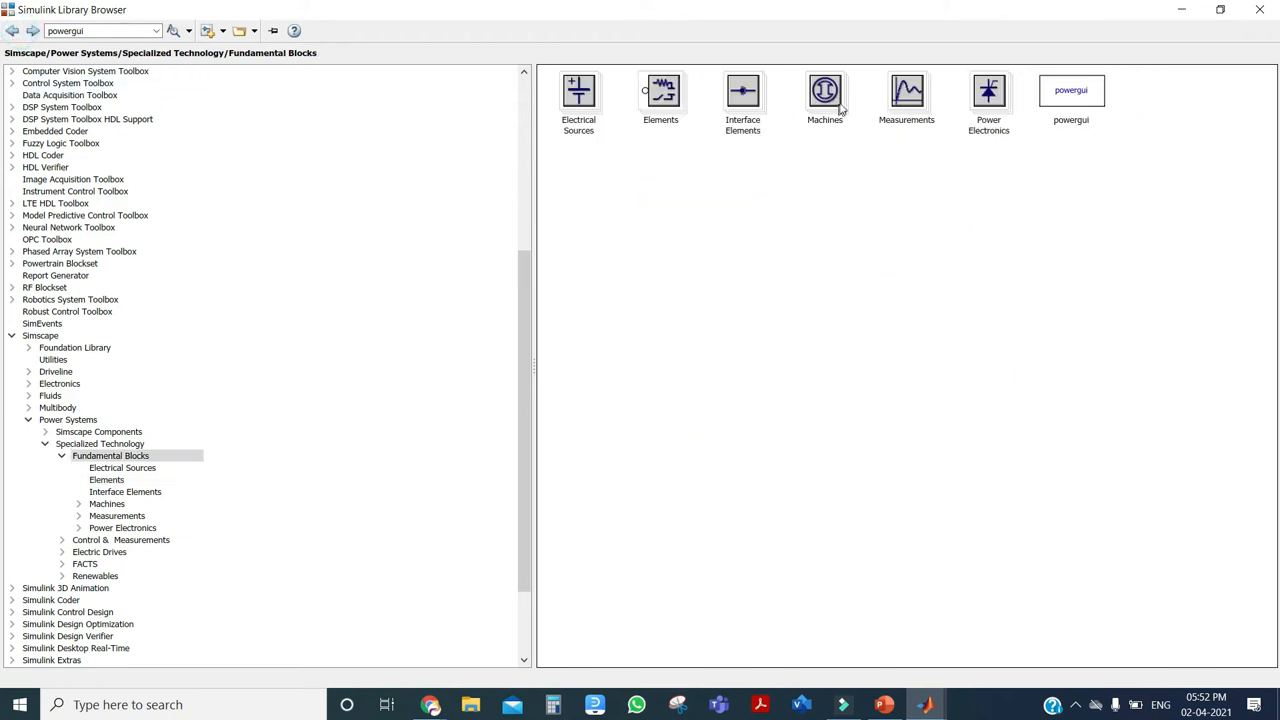
double_click(903, 112)
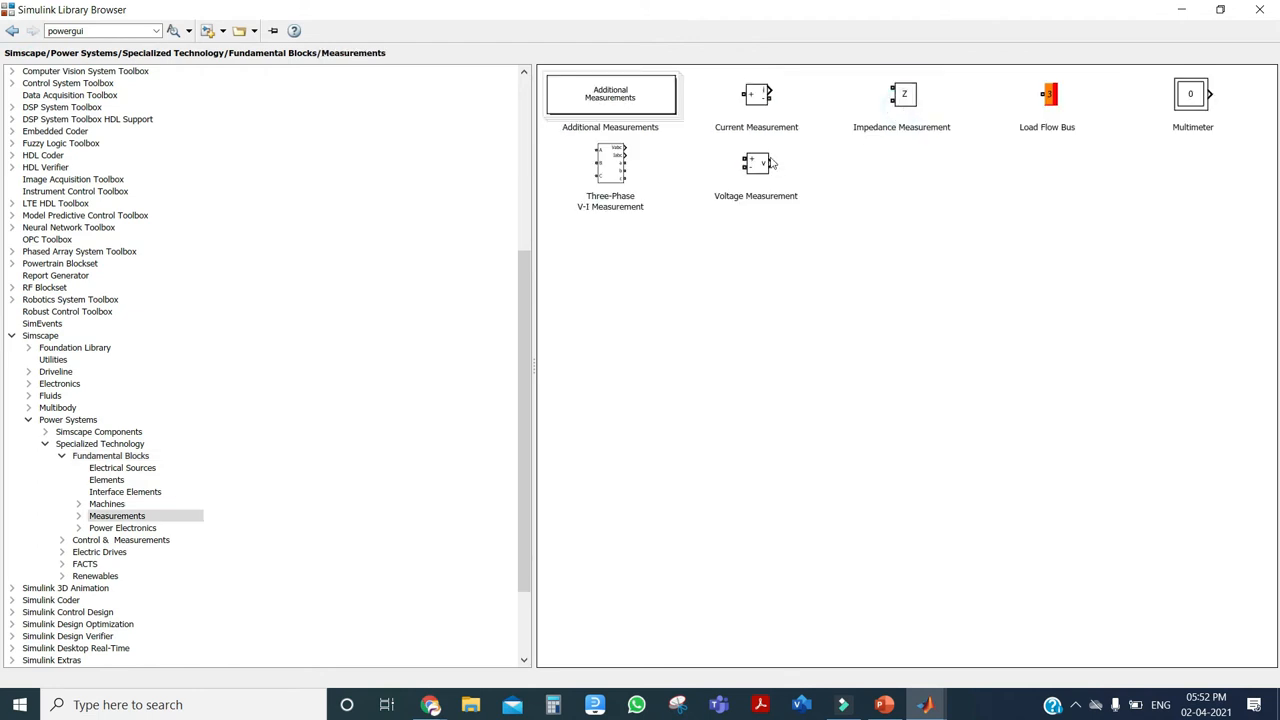
right_click(770, 108)
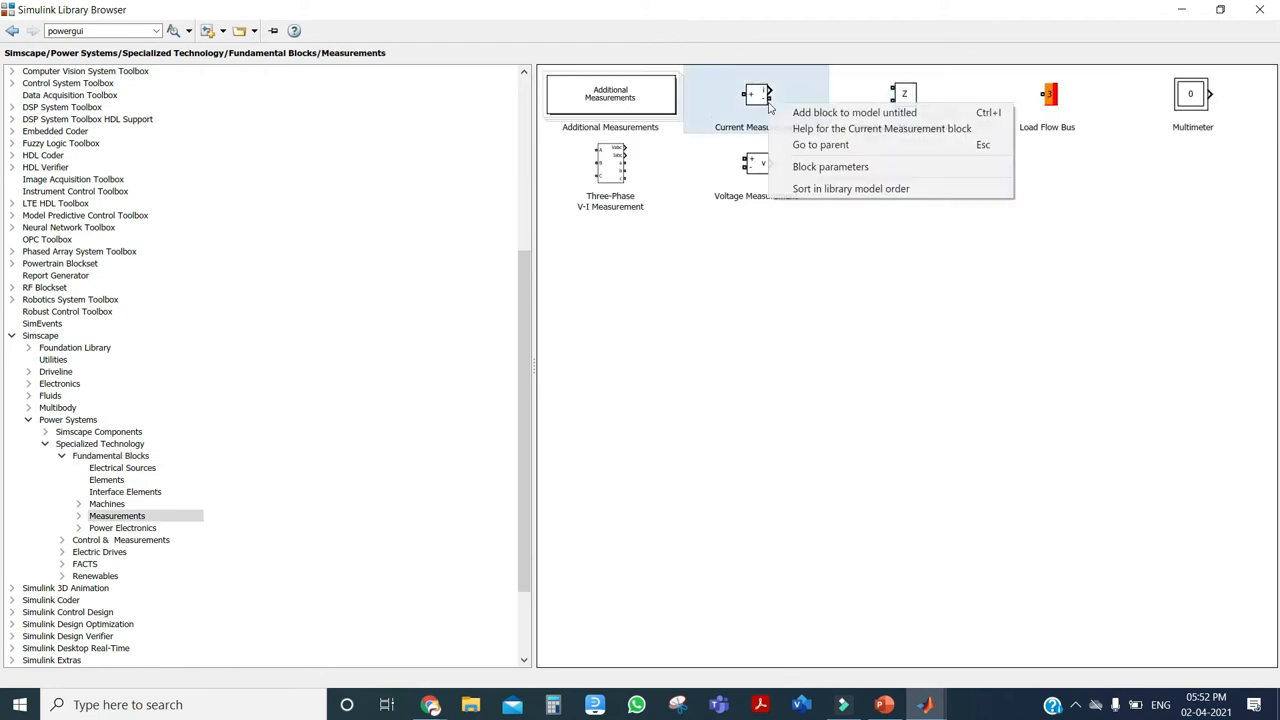
left_click(797, 113)
right_click(763, 168)
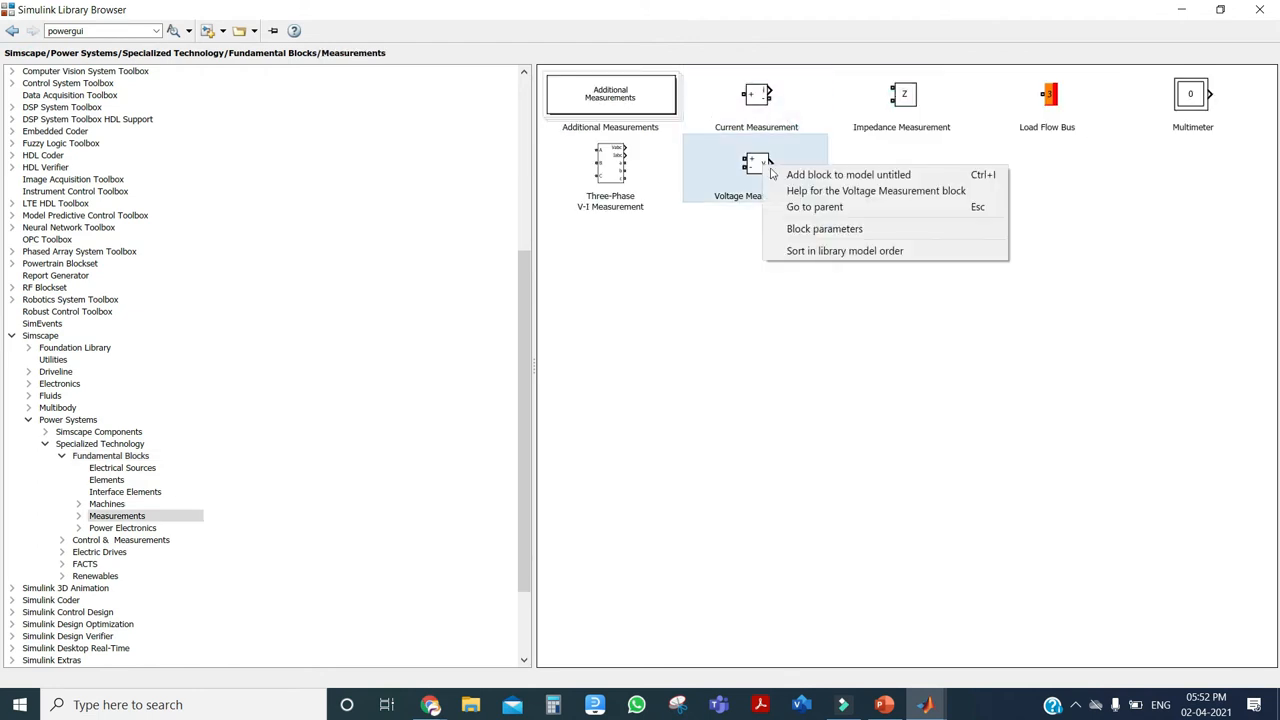
left_click(787, 175)
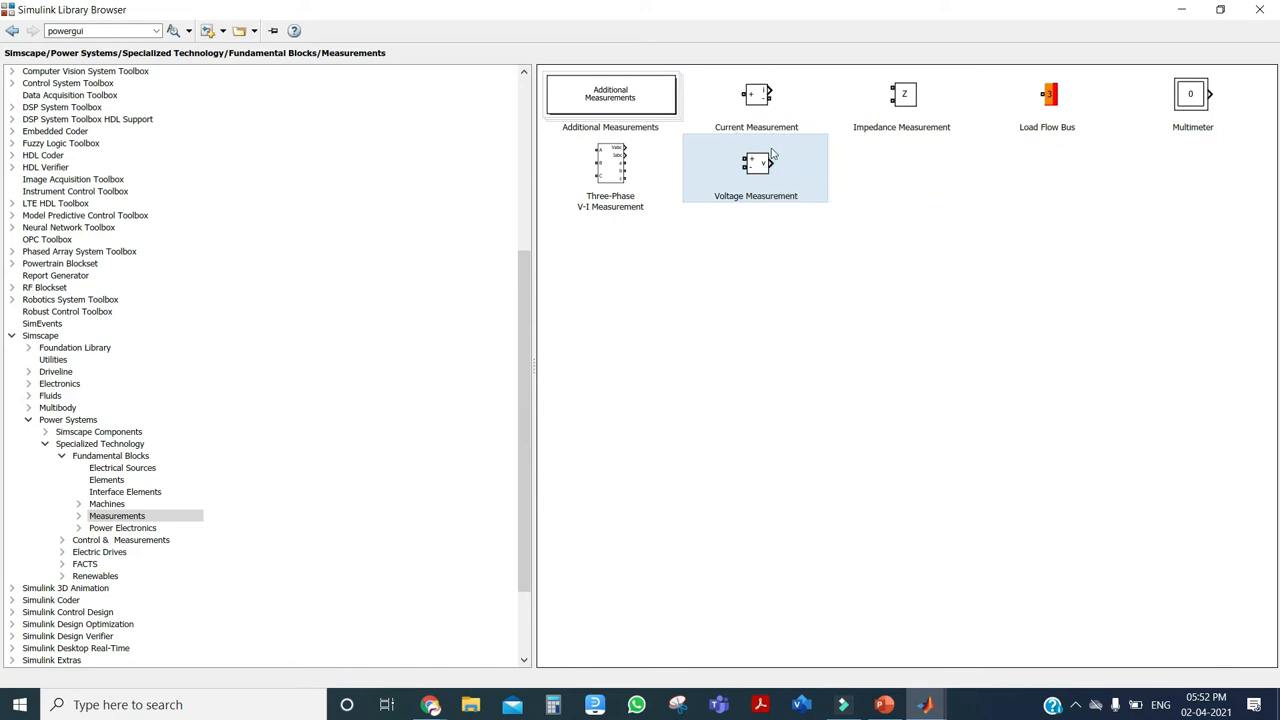
Step: Add an IGBT/Diode block and a Diode block from the Power Electronics library to the untitled model
left_click(12, 31)
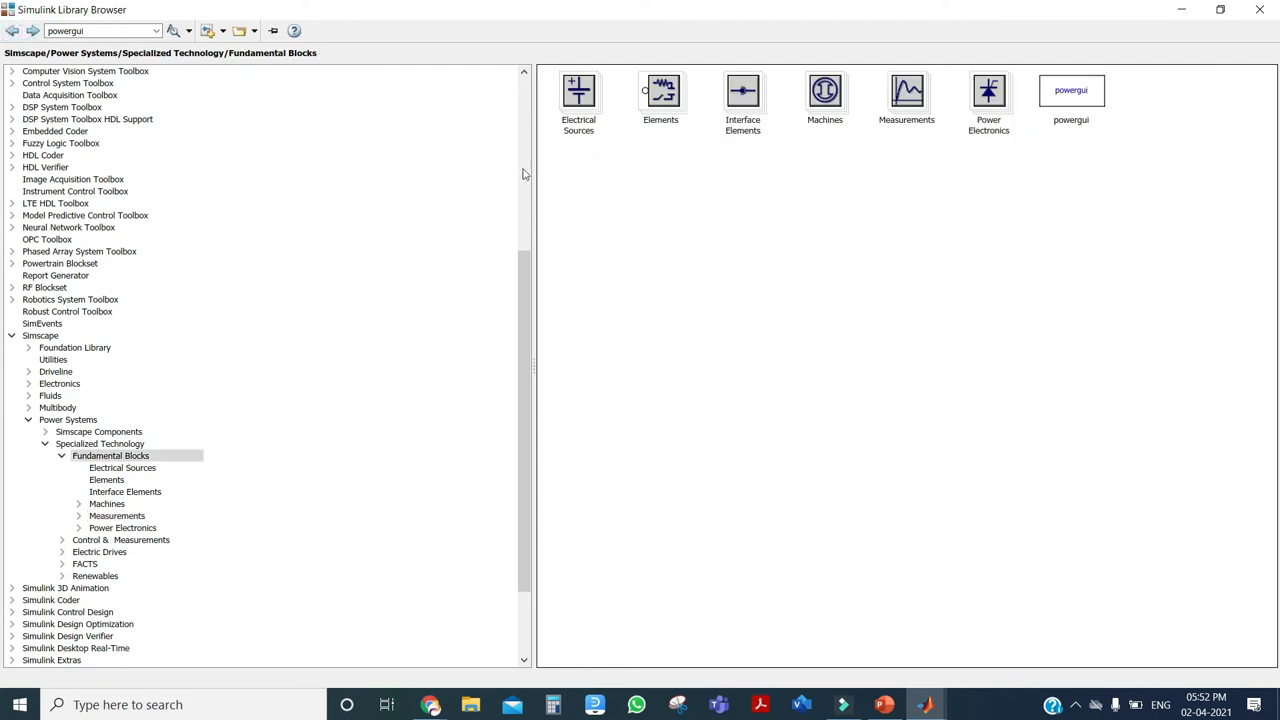
double_click(998, 104)
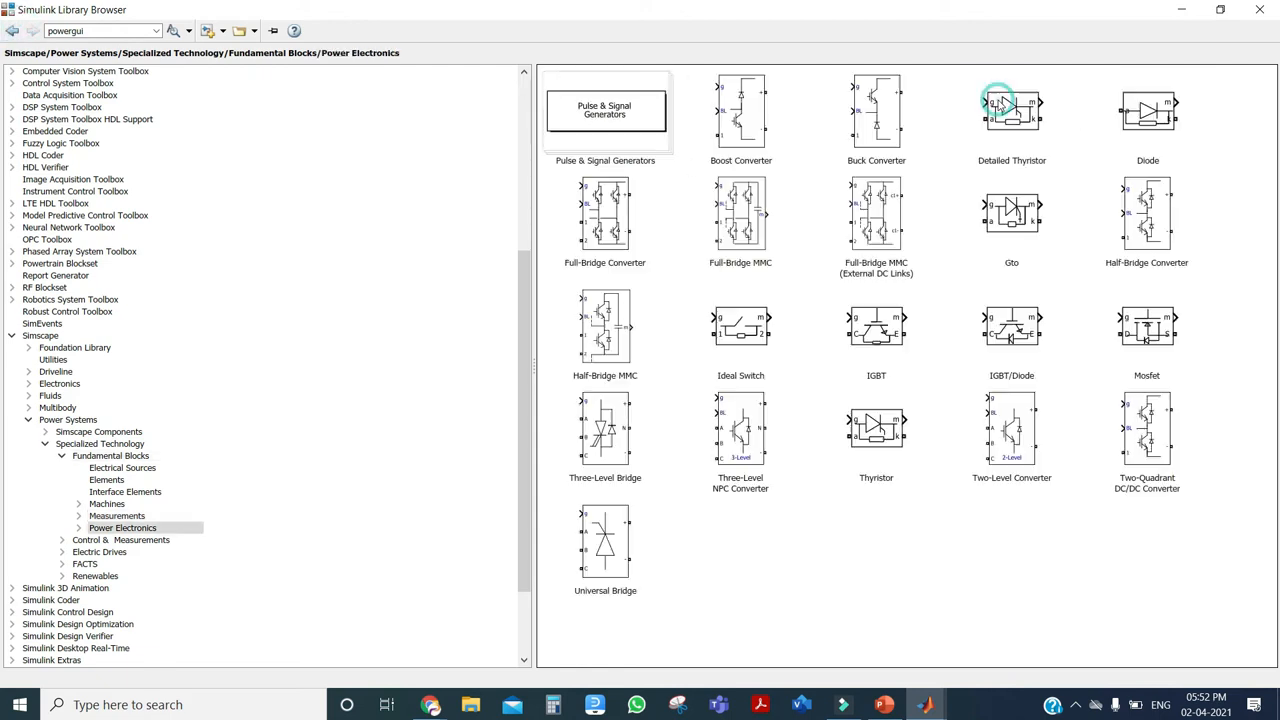
right_click(1008, 329)
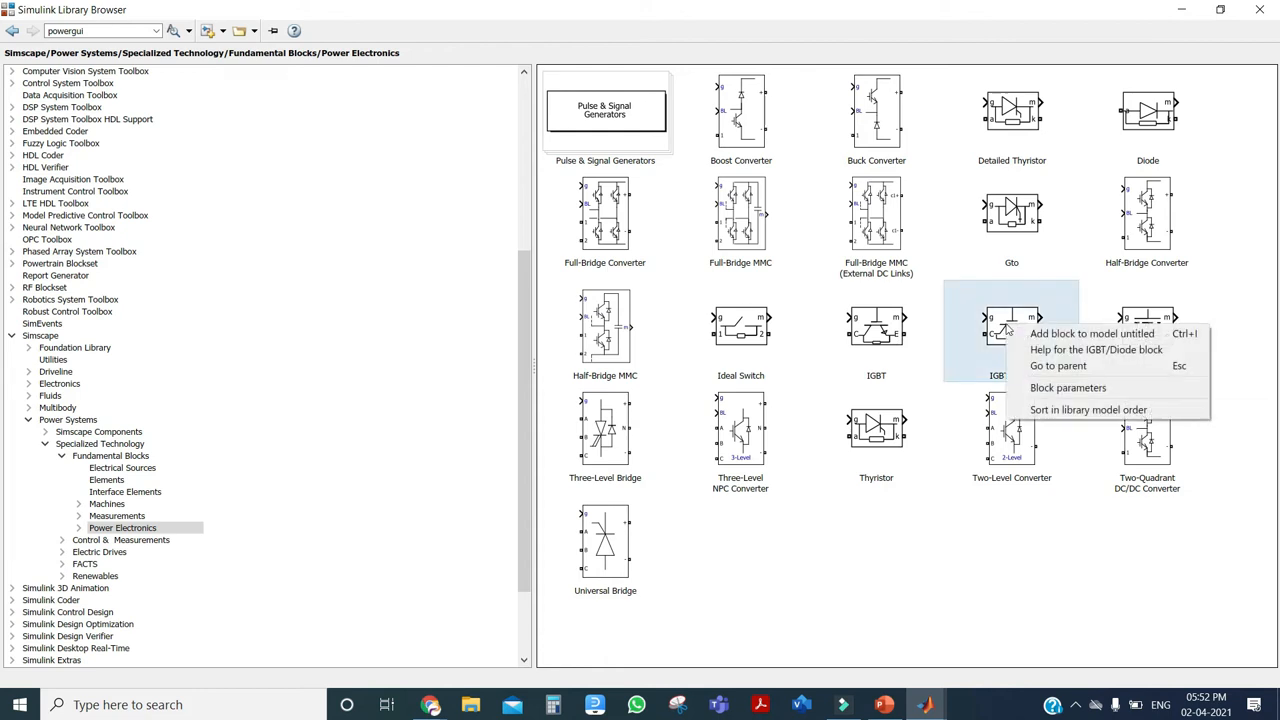
left_click(1035, 336)
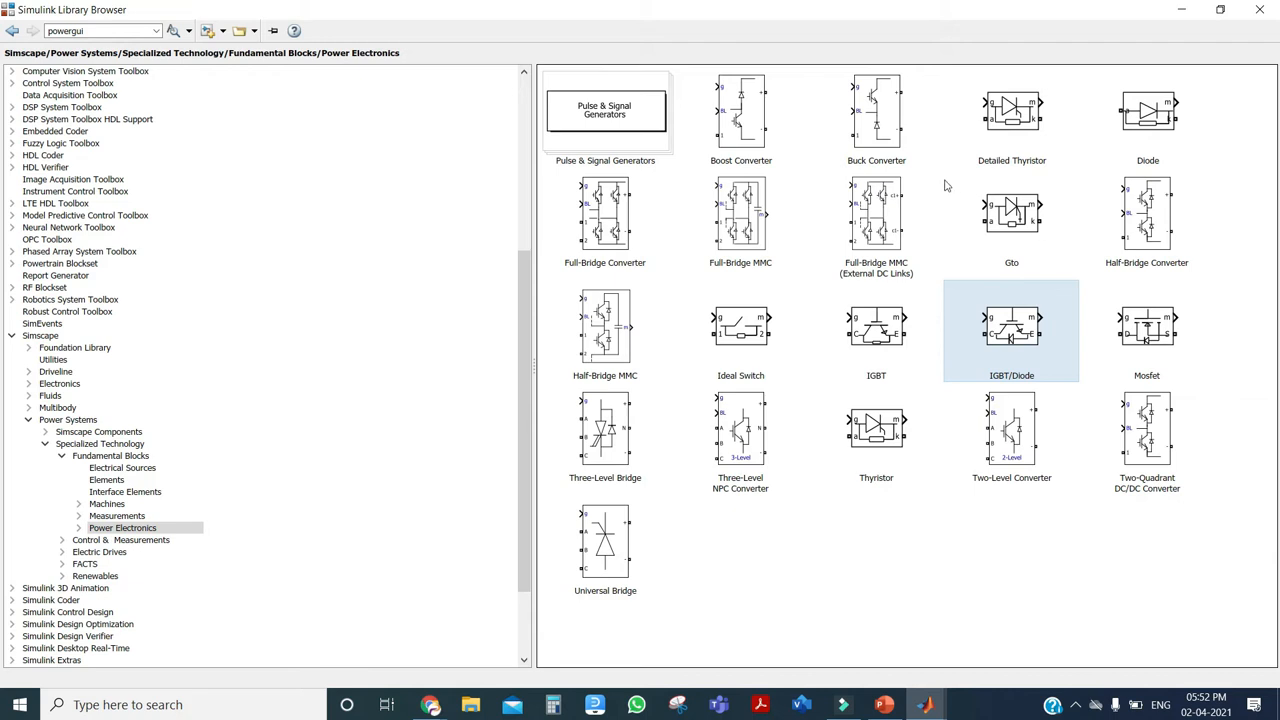
right_click(1149, 124)
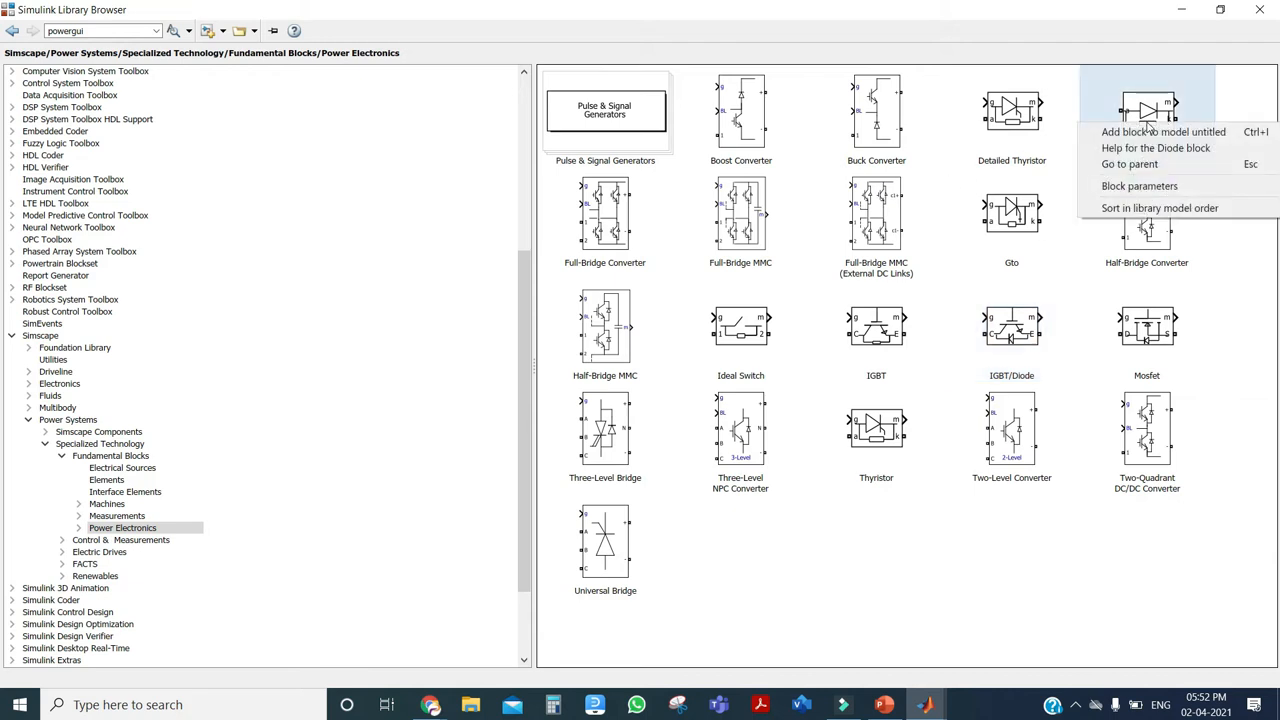
left_click(1150, 133)
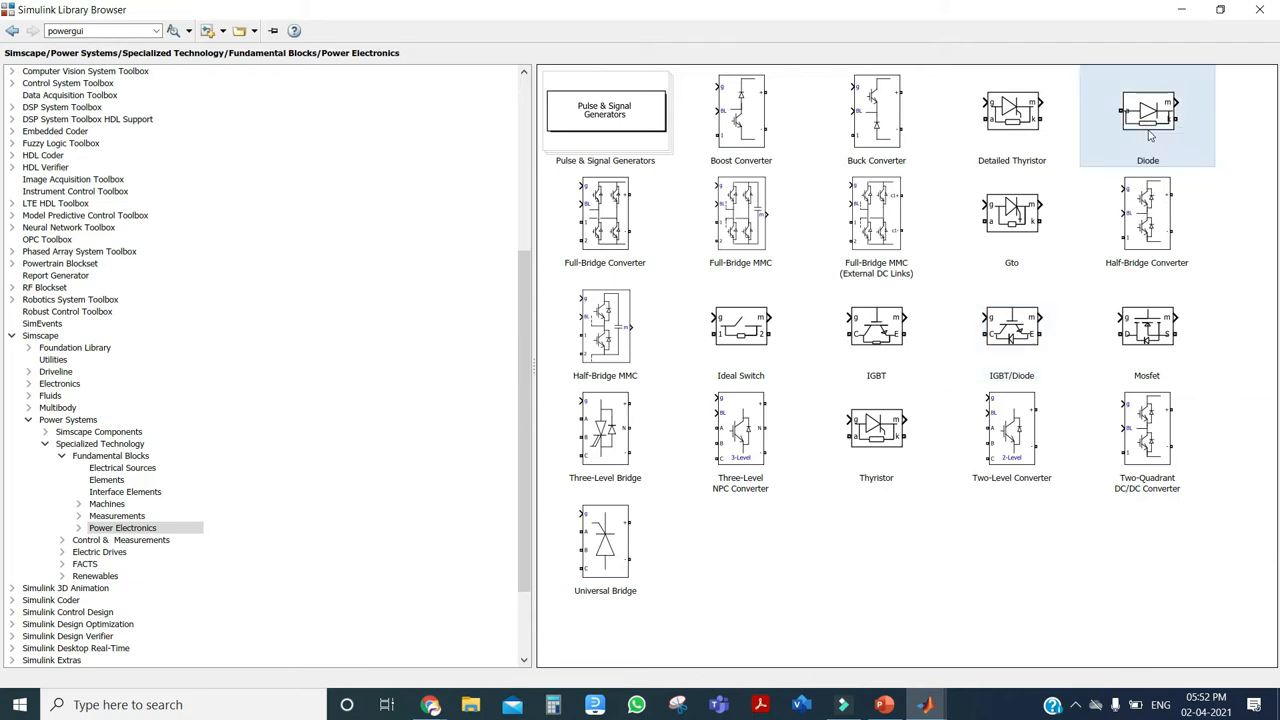
Step: Search the library for pulse, add the Simulink Pulse Generator to the model and close the library browser
double_click(97, 30)
key("BackSpace")
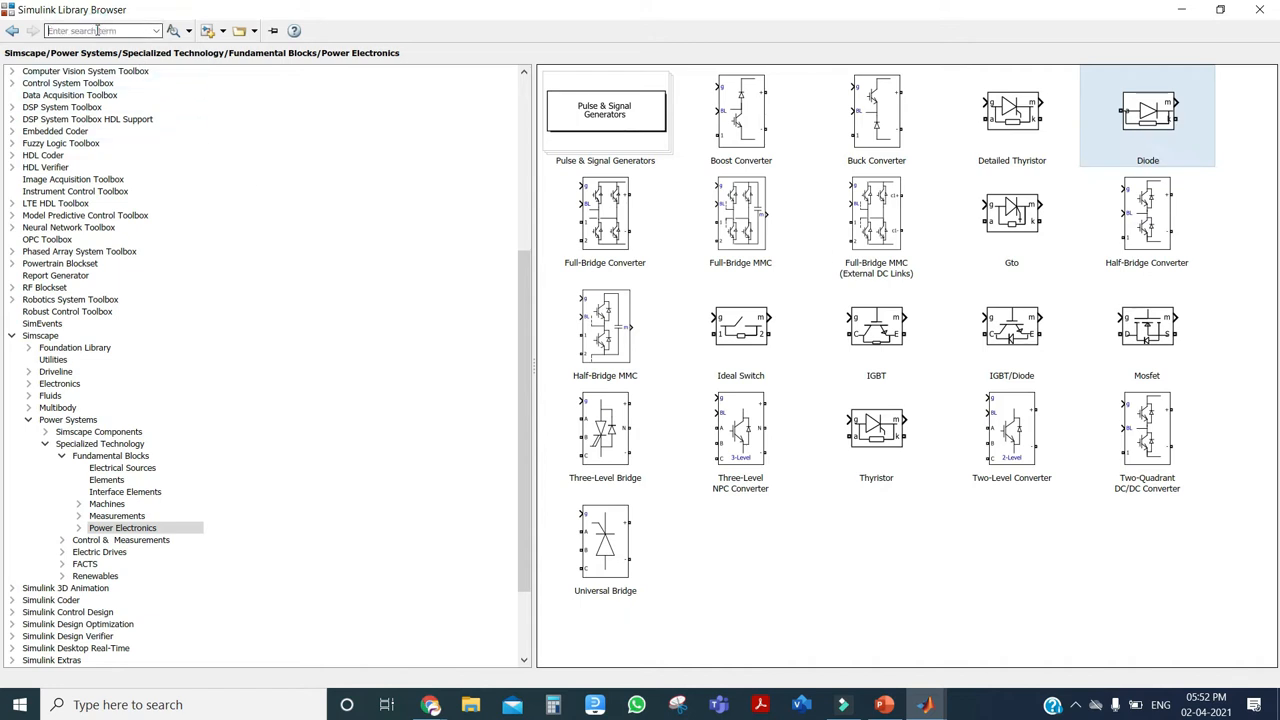
type("pul")
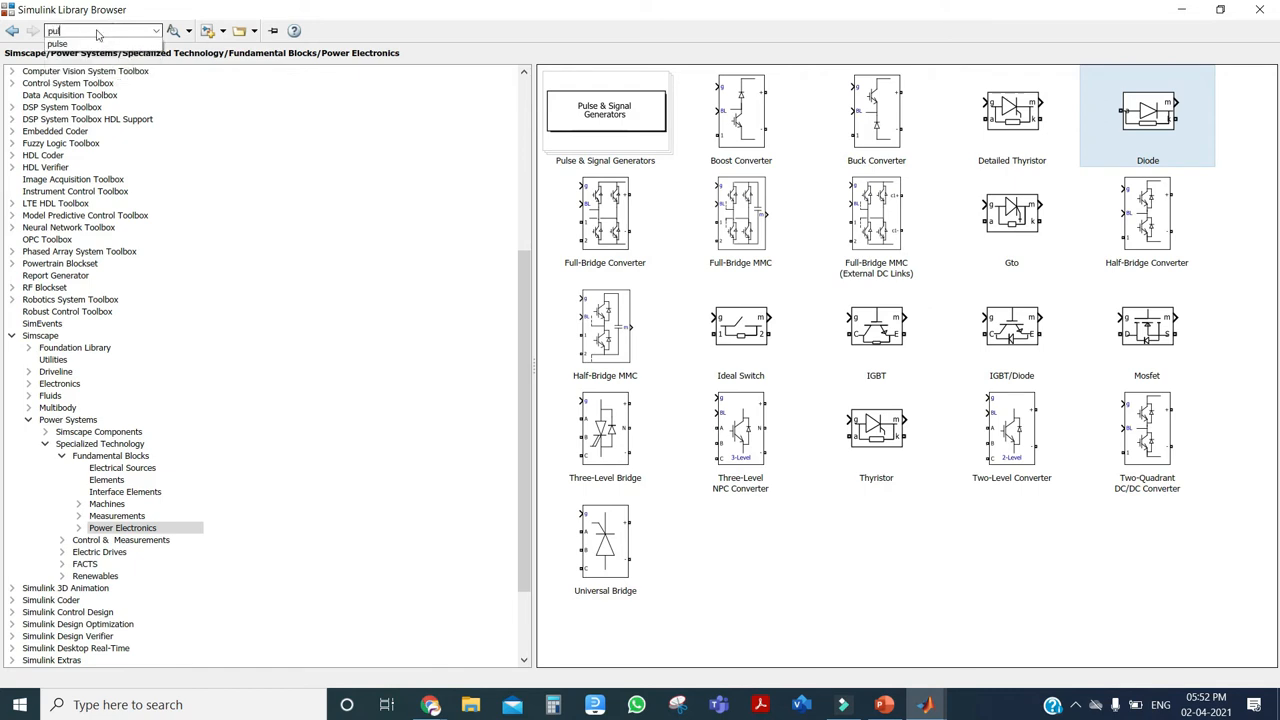
type("se")
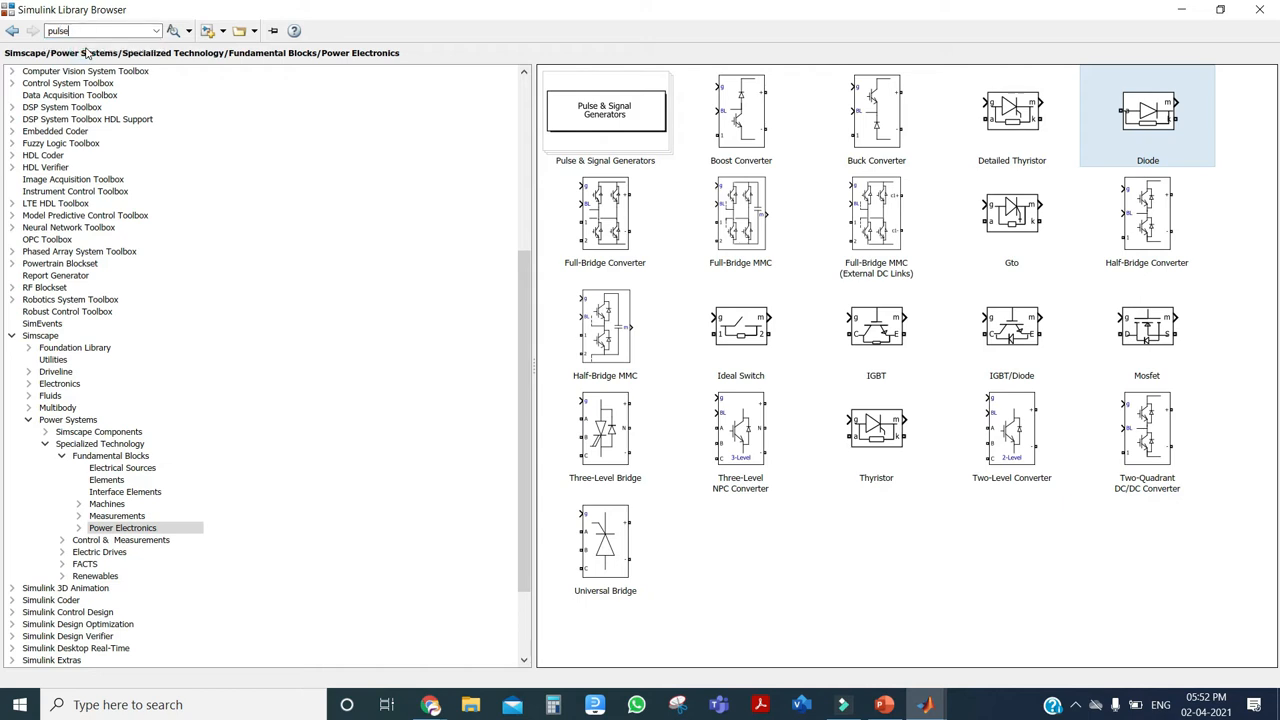
left_click(172, 30)
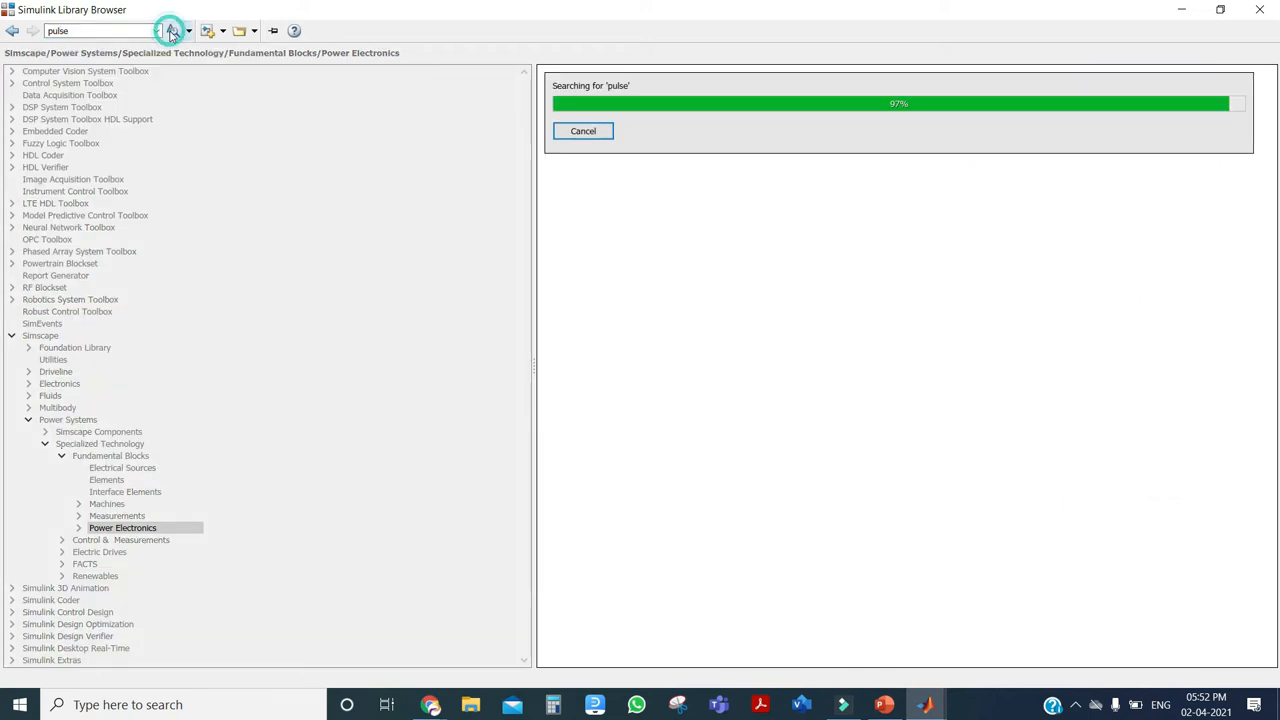
right_click(618, 125)
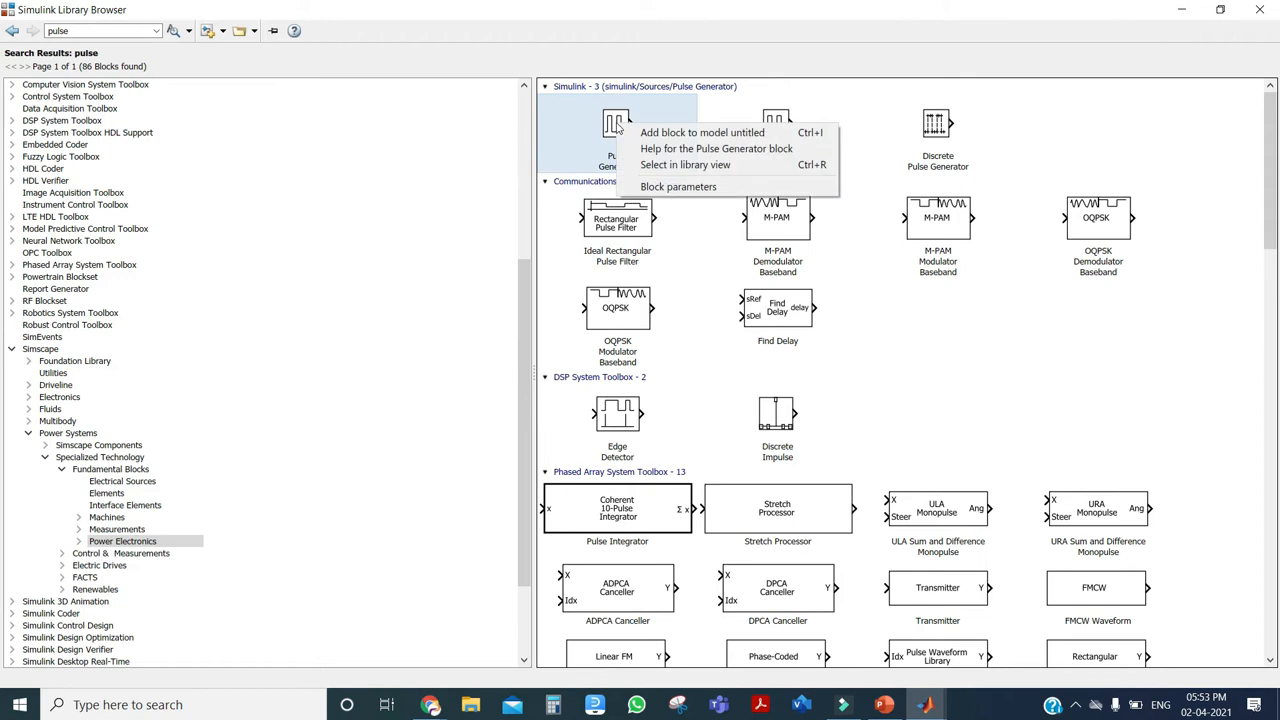
left_click(681, 136)
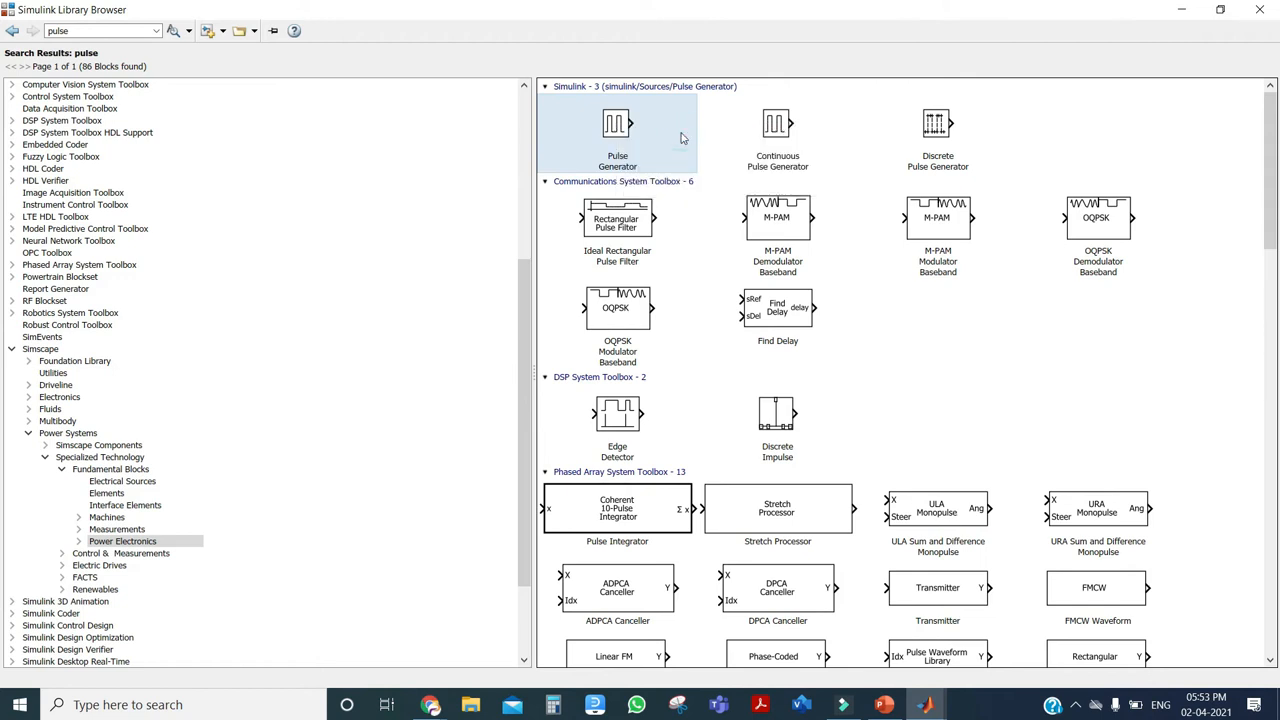
left_click(12, 31)
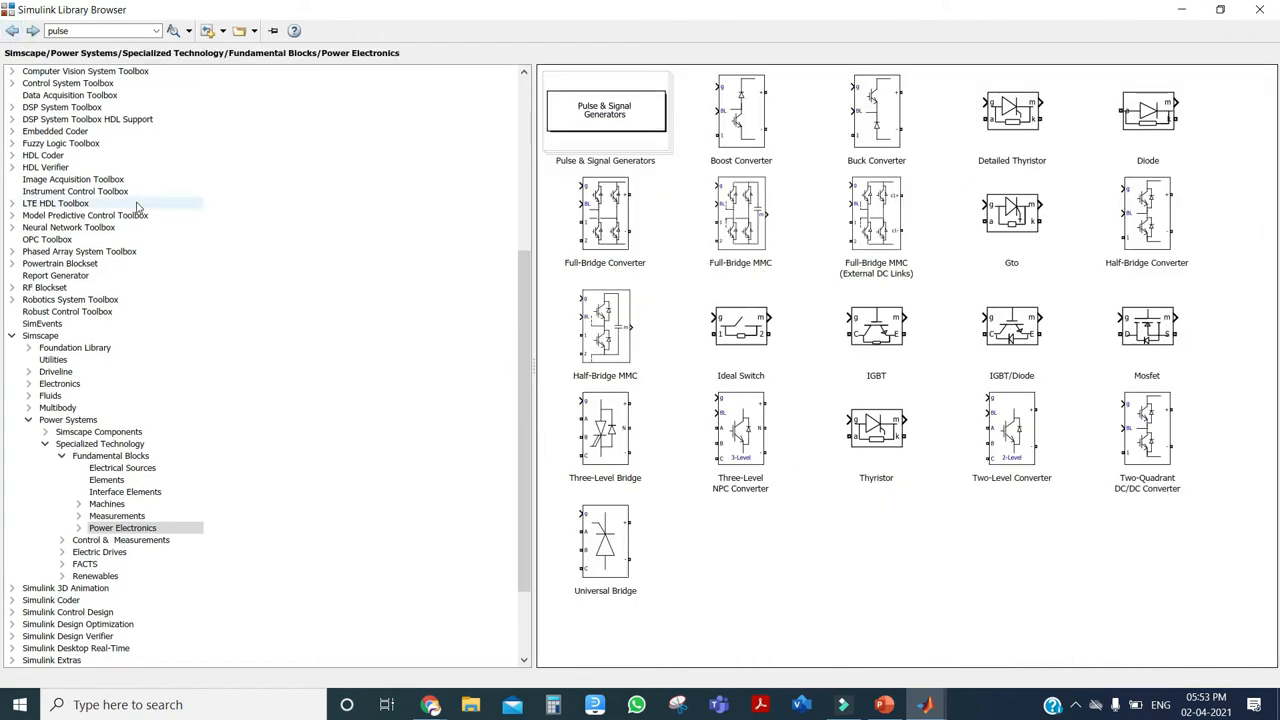
left_click(1259, 9)
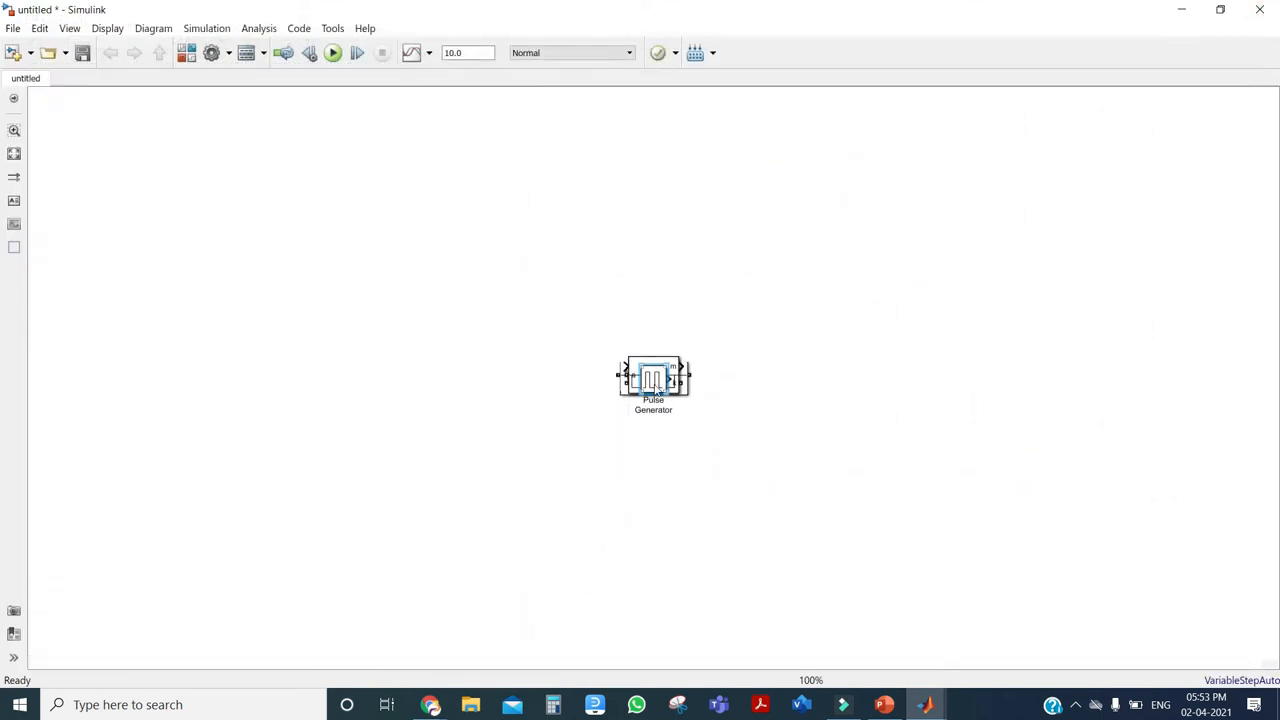
Step: Spread the stacked blocks apart across the canvas, placing powergui at the upper left and the DC Voltage Source below it
left_click_drag(655, 382, 621, 526)
left_click_drag(651, 388, 707, 494)
left_click_drag(651, 378, 663, 290)
left_click_drag(660, 393, 802, 353)
left_click(645, 388)
left_click_drag(645, 388, 356, 413)
left_click(640, 386)
left_click_drag(640, 386, 287, 206)
left_click_drag(383, 334, 524, 256)
Step: Turn the Series RLC Branch into an inductor by setting its branch type to L
double_click(792, 337)
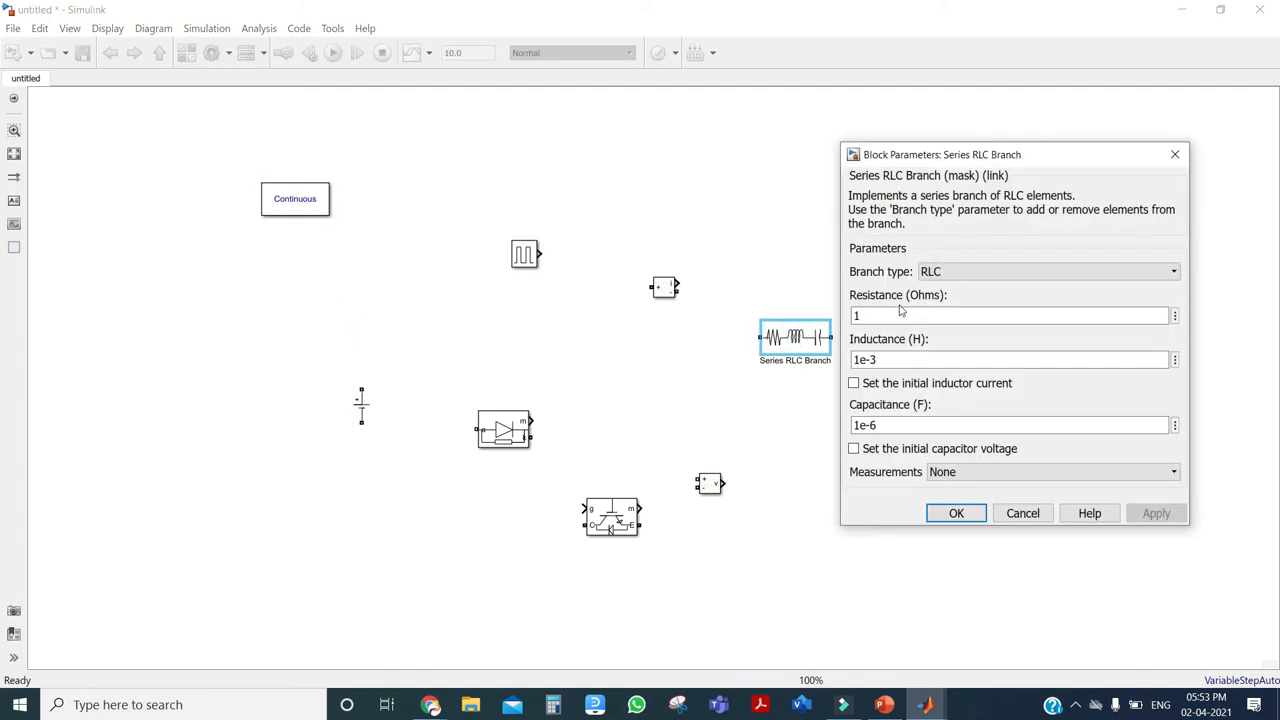
left_click(960, 271)
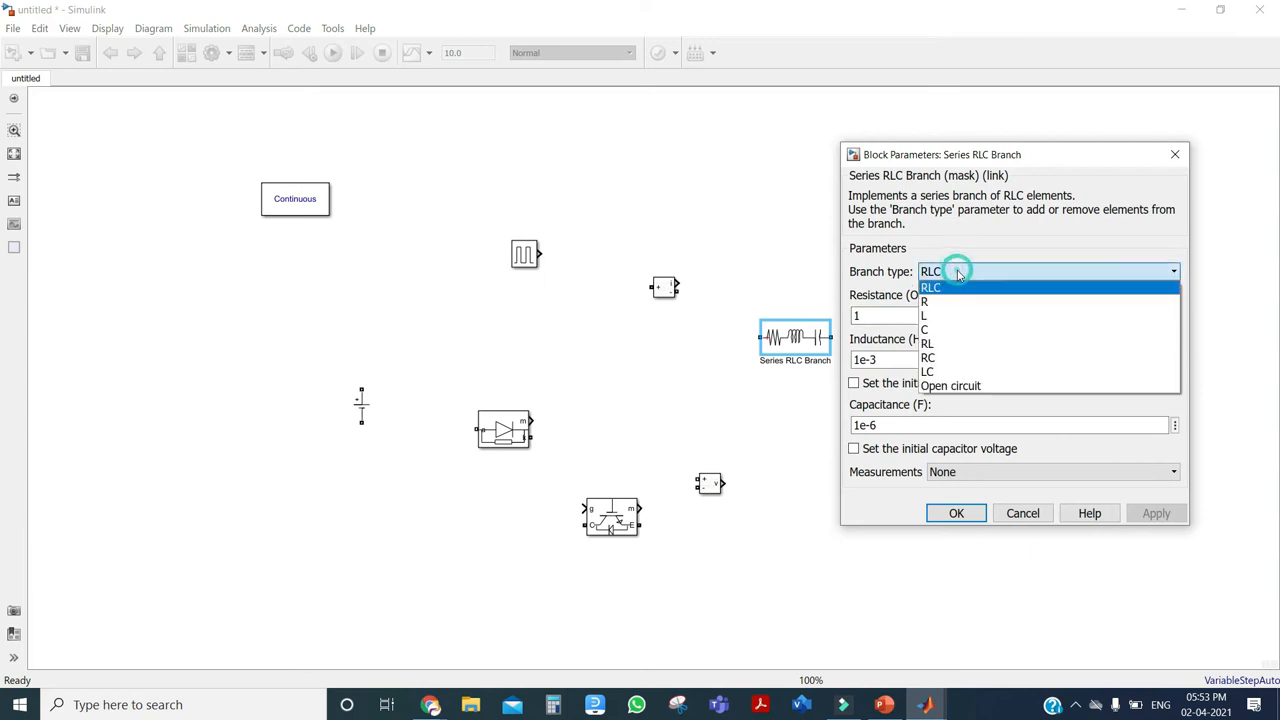
left_click(932, 316)
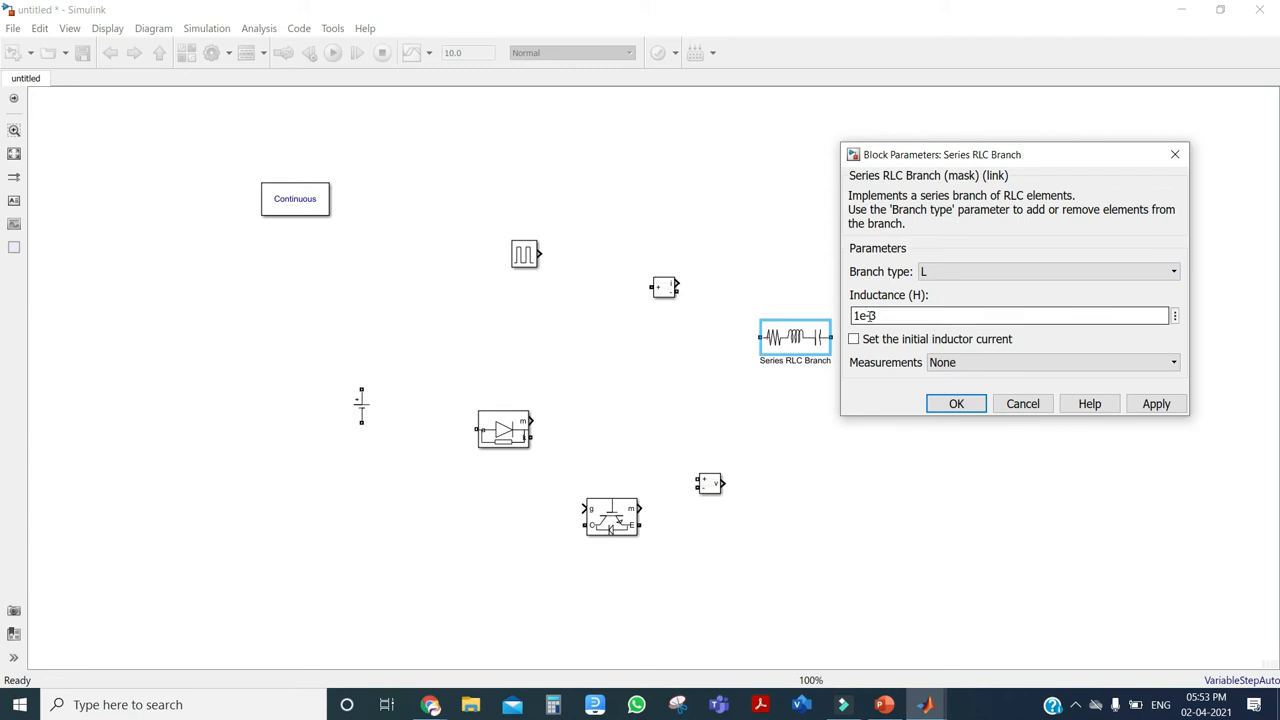
double_click(895, 315)
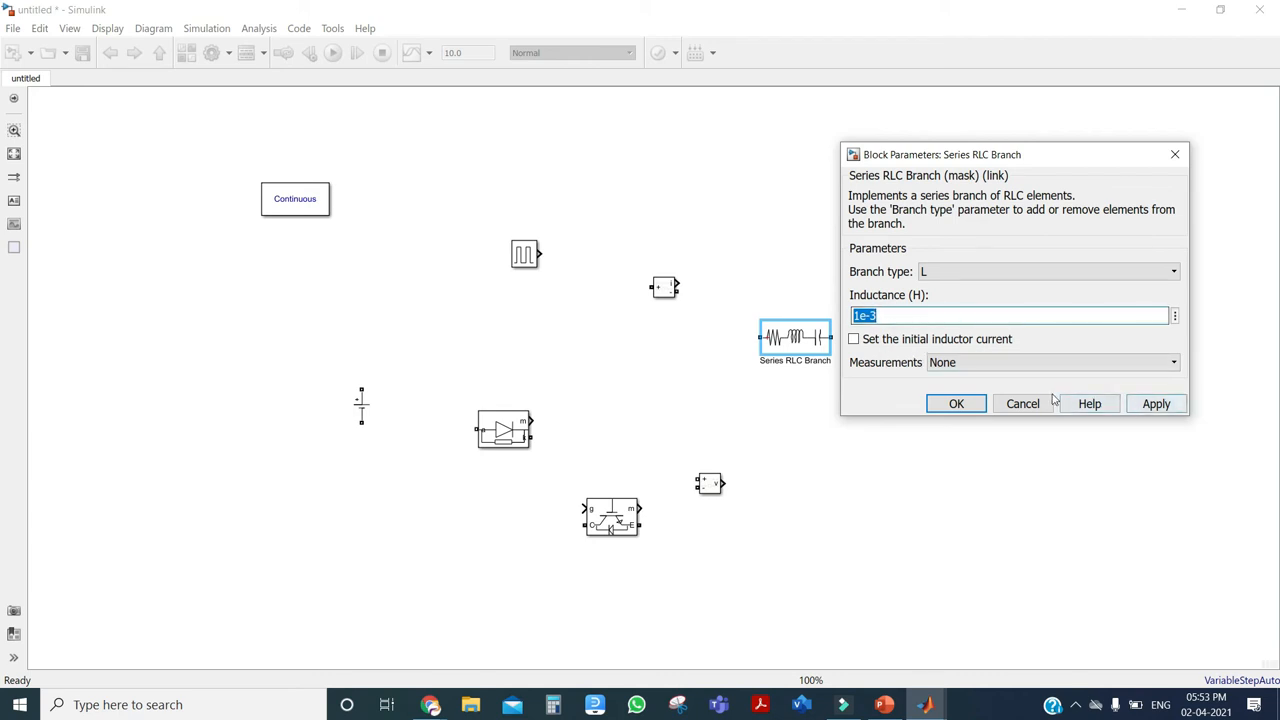
left_click(1166, 406)
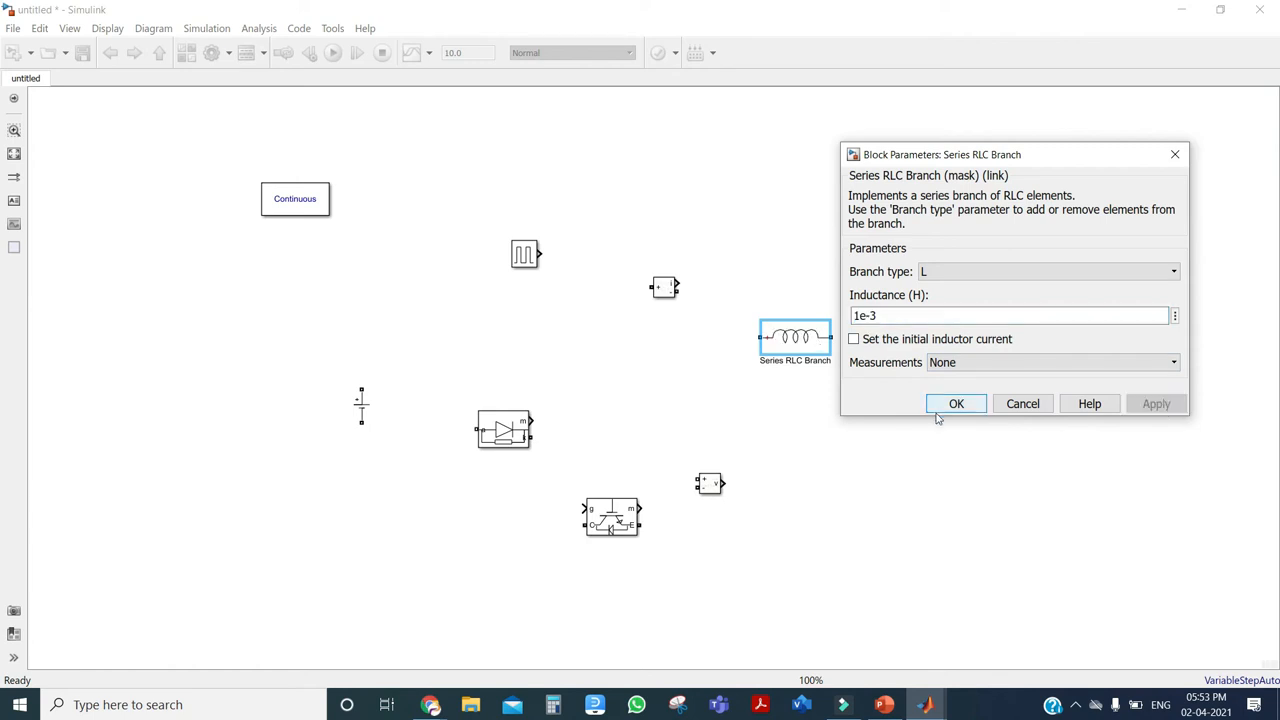
left_click(945, 408)
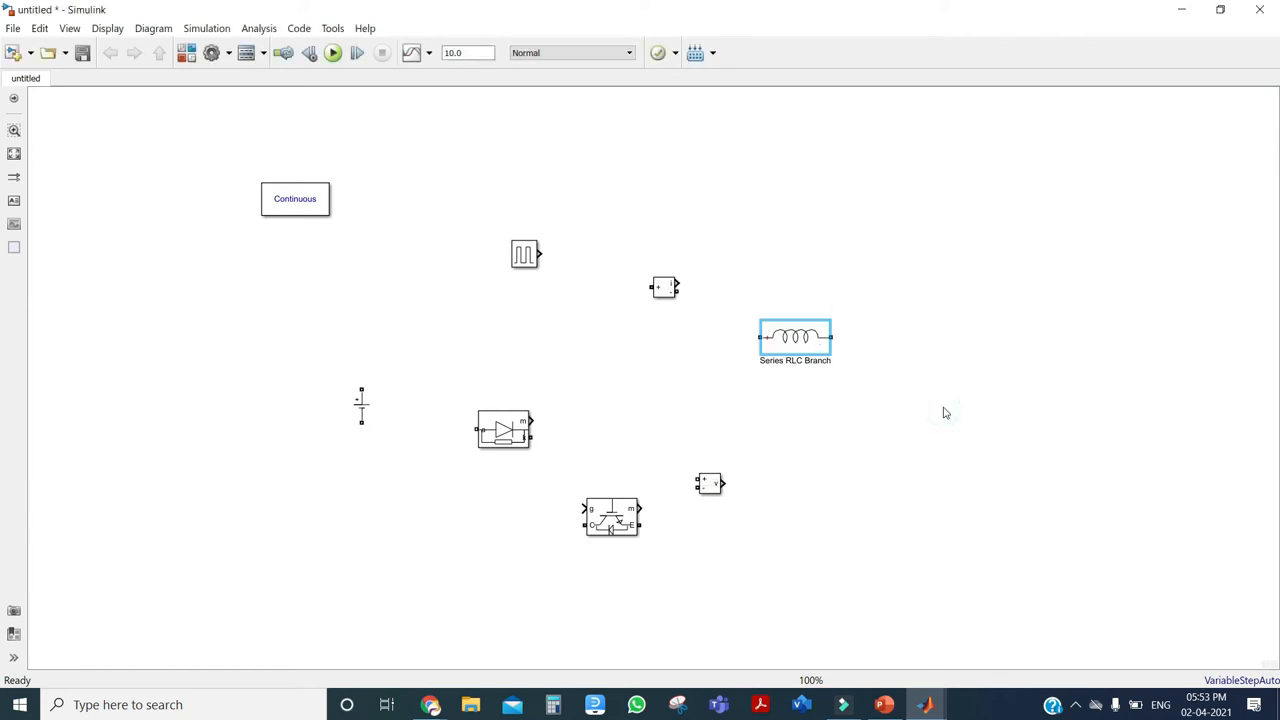
Step: Duplicate the inductor and make the copy a capacitor with branch type C and a capacitance of 437.5e-6 F
left_click(790, 352)
left_click_drag(806, 350, 860, 410)
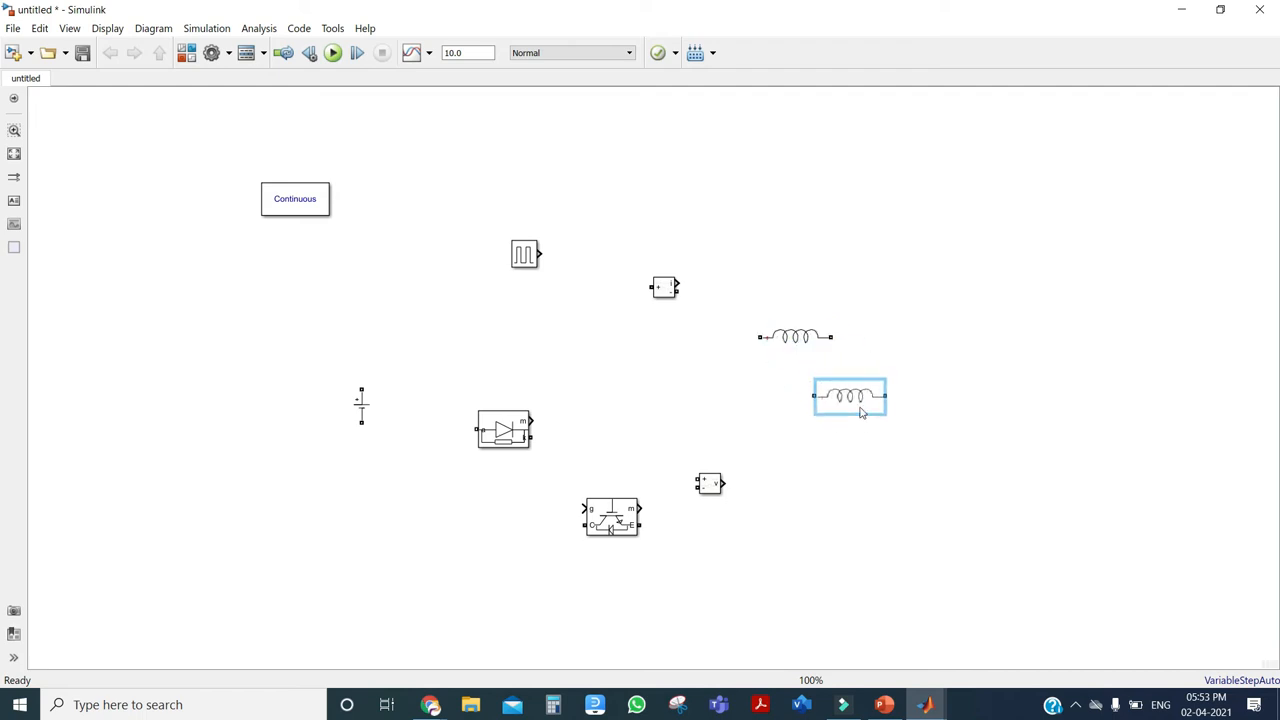
double_click(860, 410)
left_click(1003, 386)
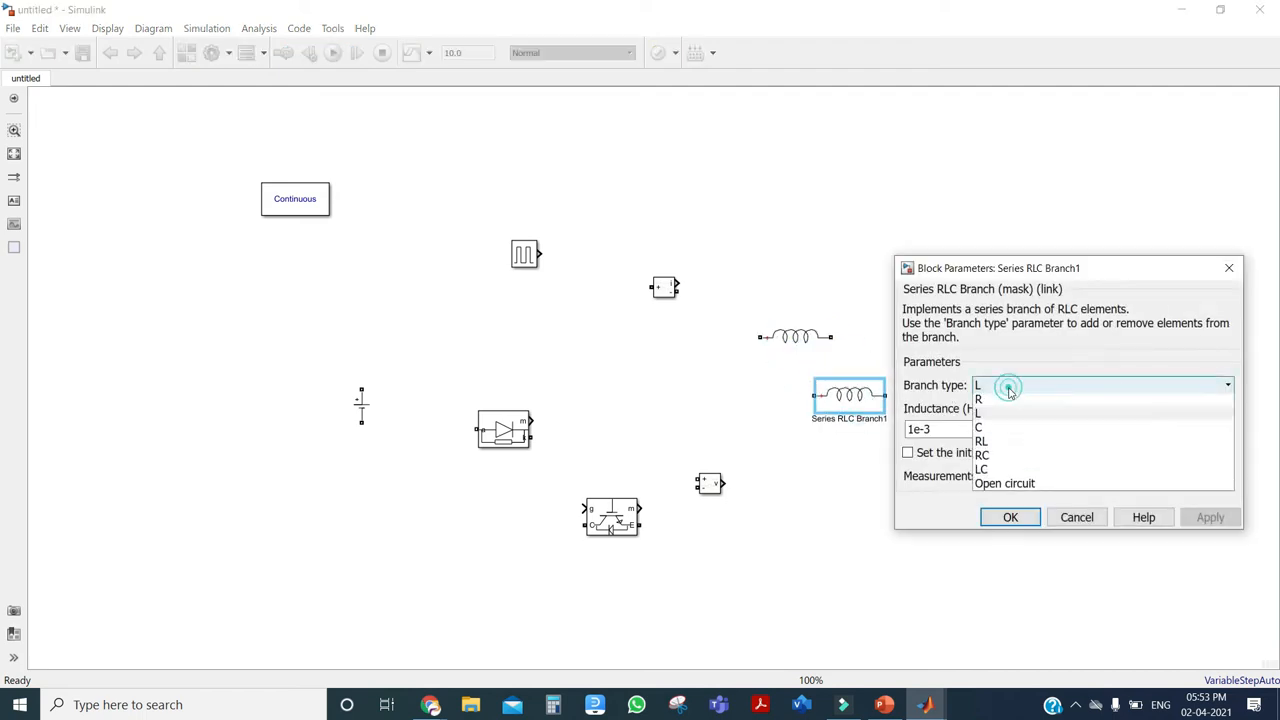
left_click(1001, 447)
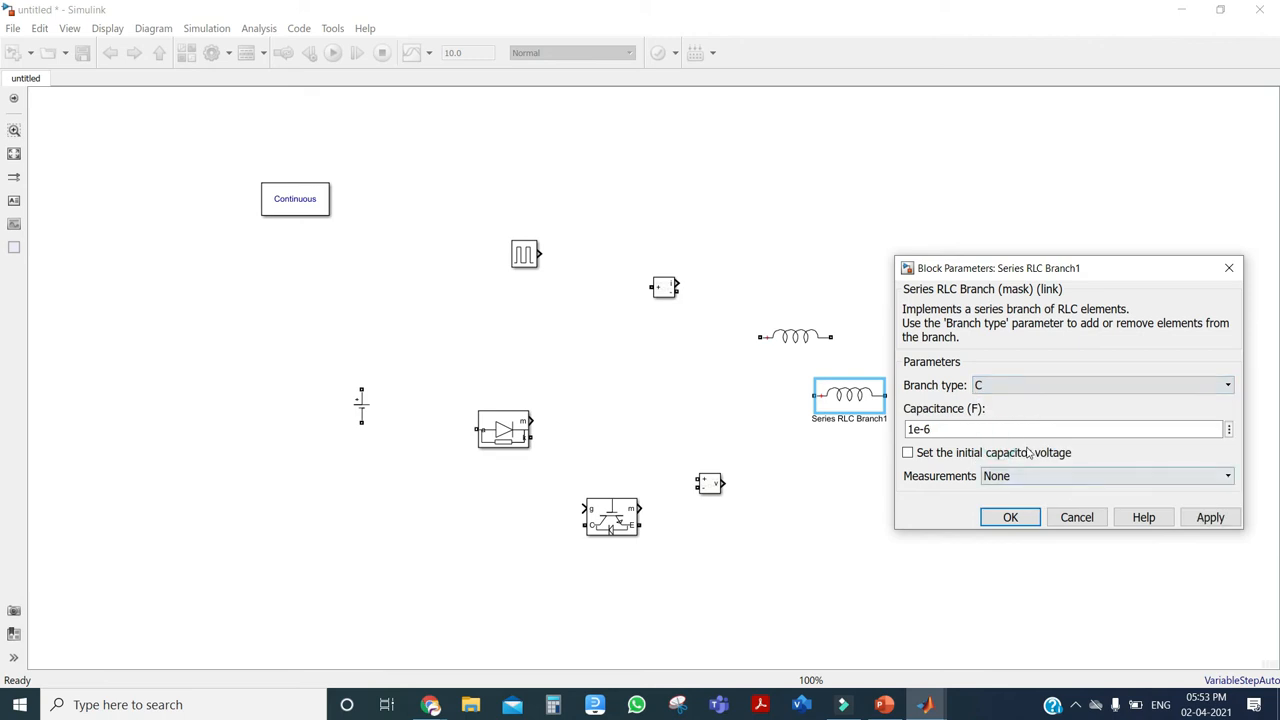
double_click(946, 428)
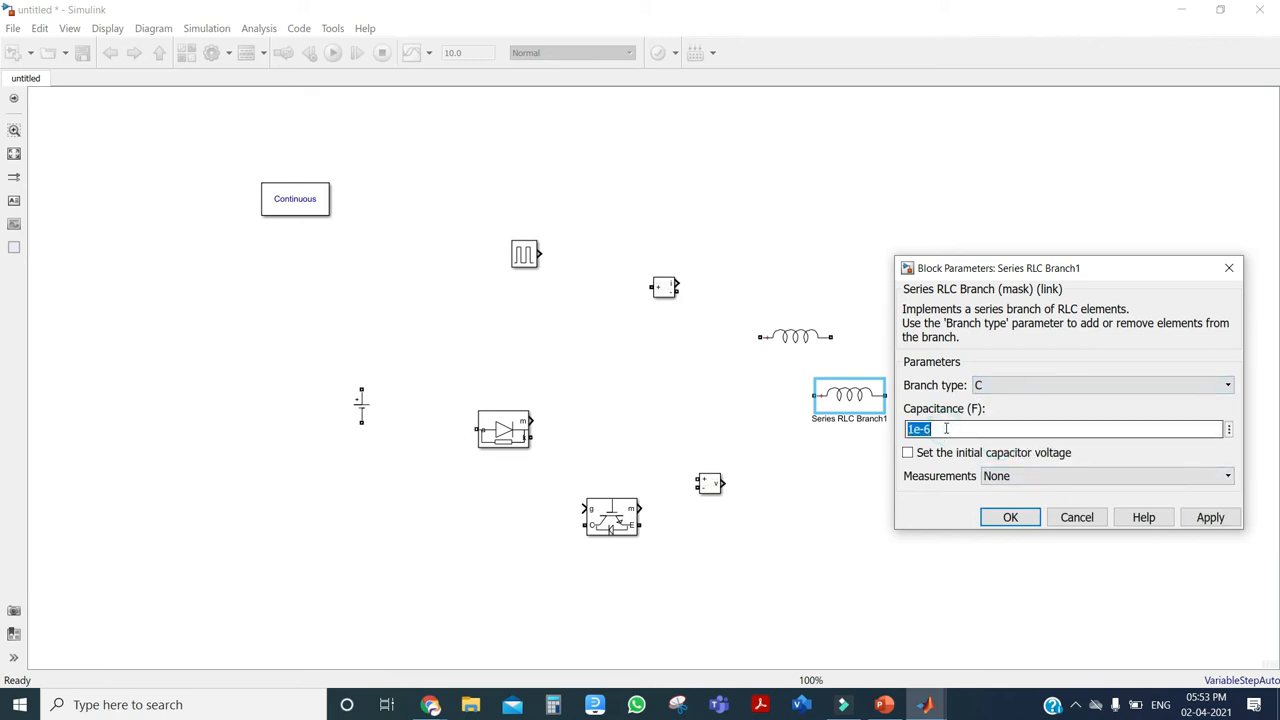
key("BackSpace")
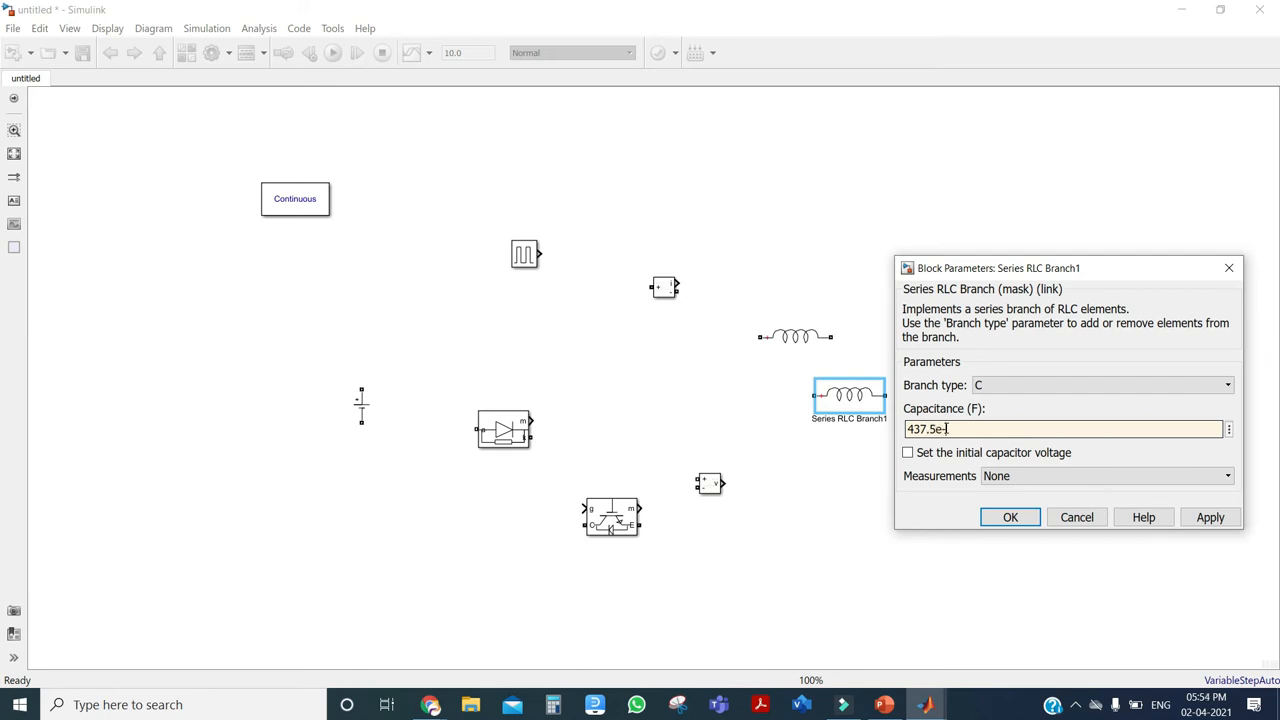
type("437.5e-6")
left_click(1209, 517)
left_click(1010, 517)
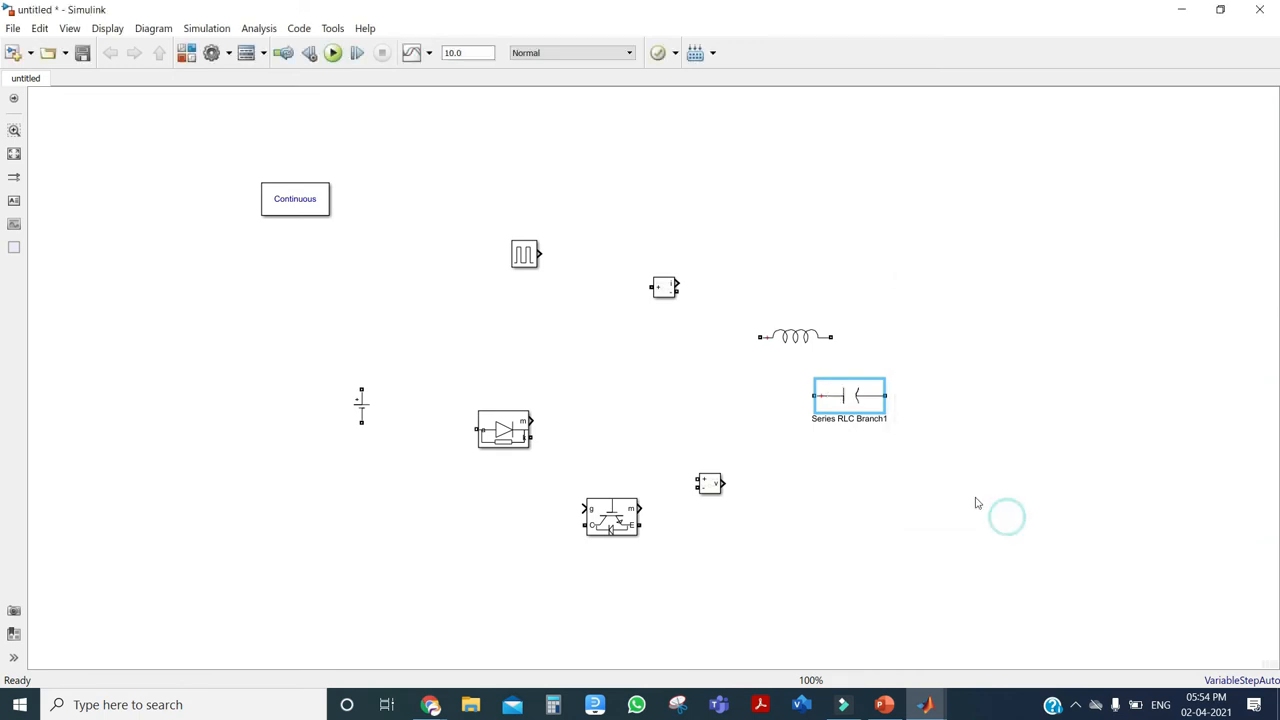
Step: Duplicate the capacitor and make the copy a resistor with branch type R and a resistance of 16 ohms
left_click_drag(849, 398, 1035, 459)
double_click(1035, 459)
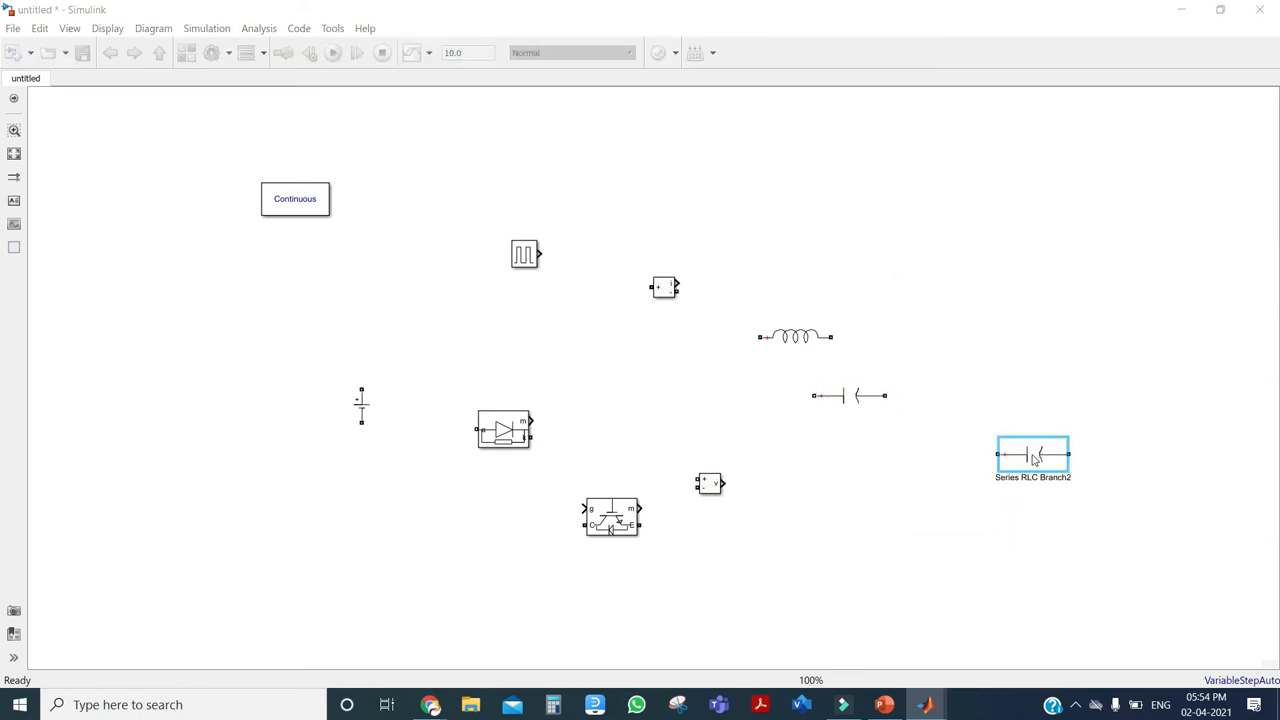
left_click(837, 446)
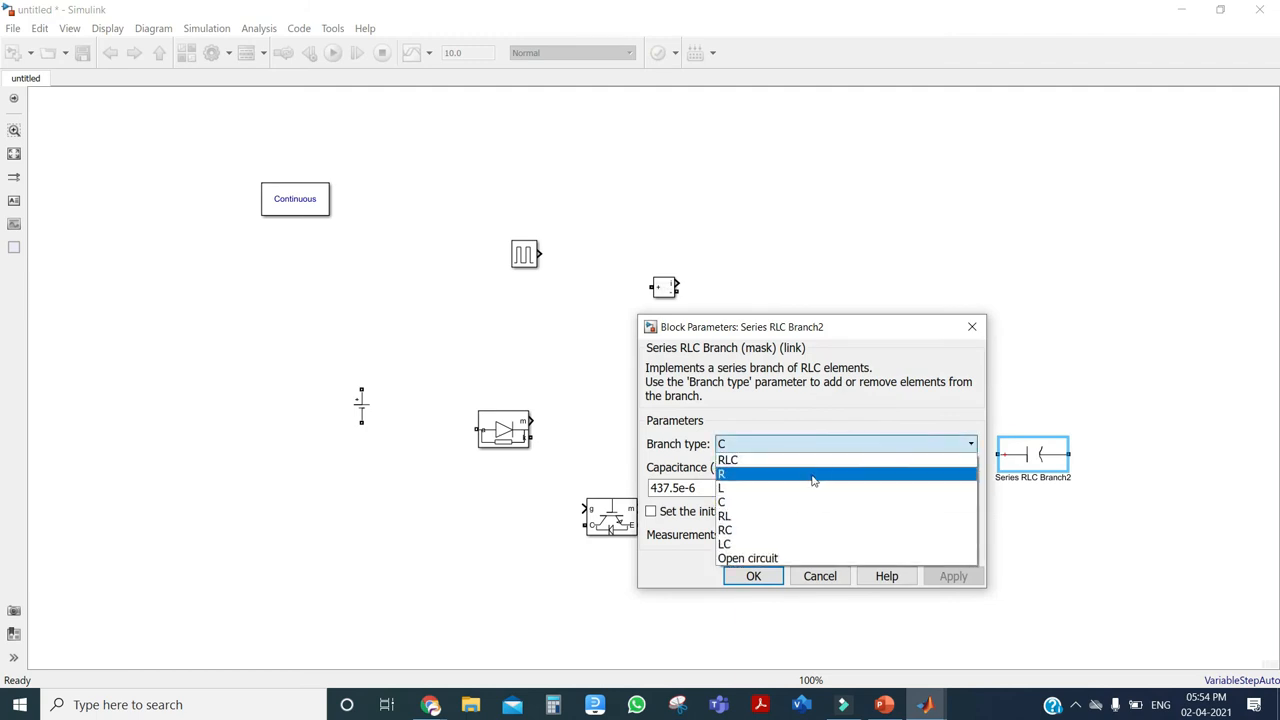
left_click(814, 475)
double_click(728, 488)
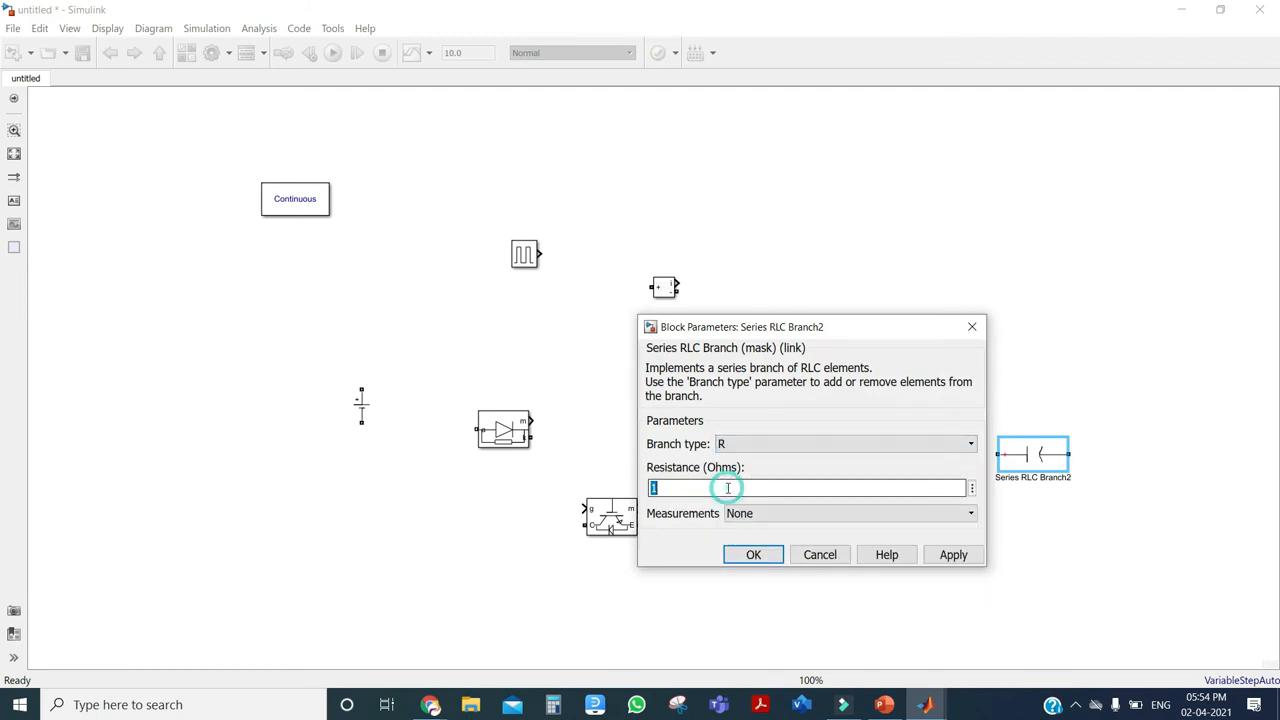
type("1")
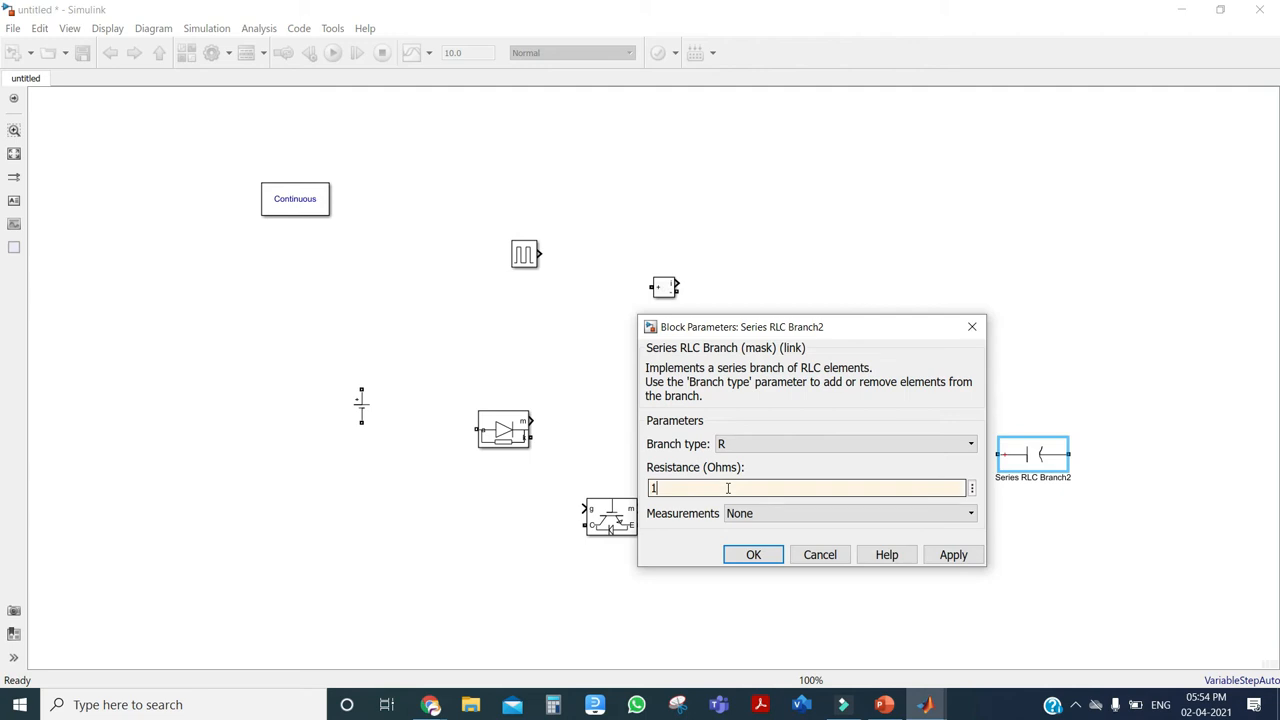
left_click(953, 555)
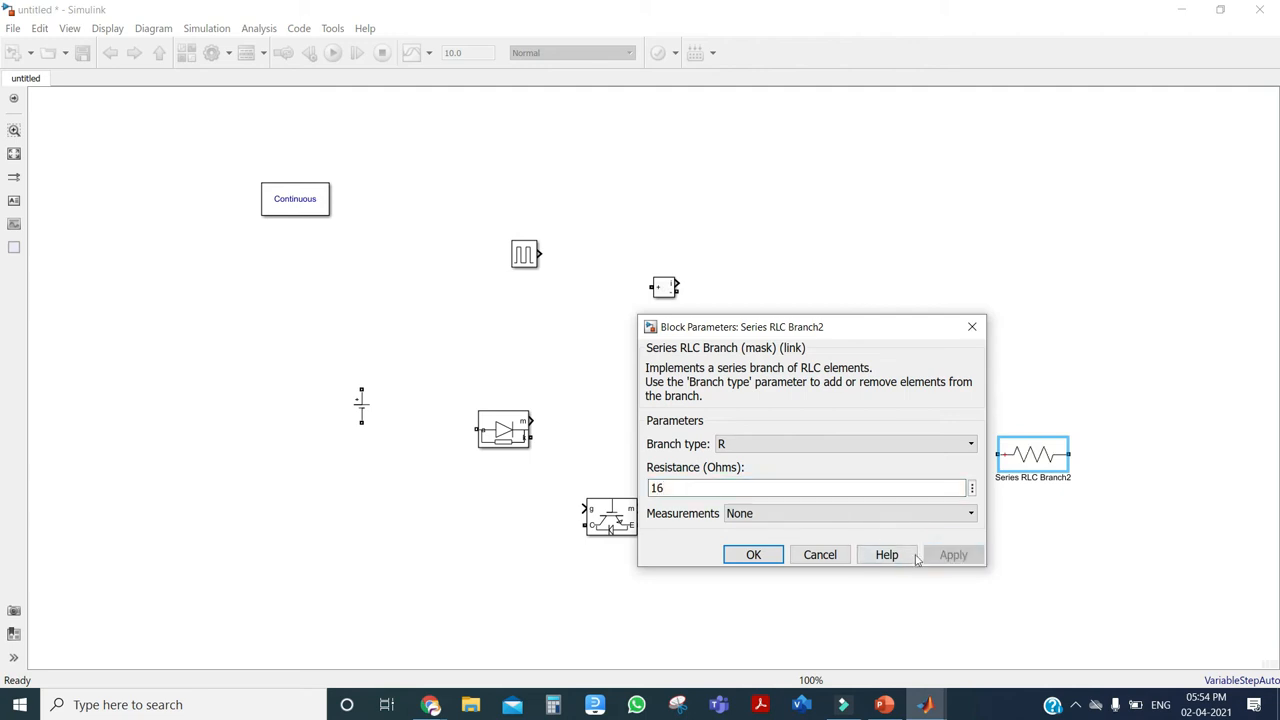
left_click(753, 554)
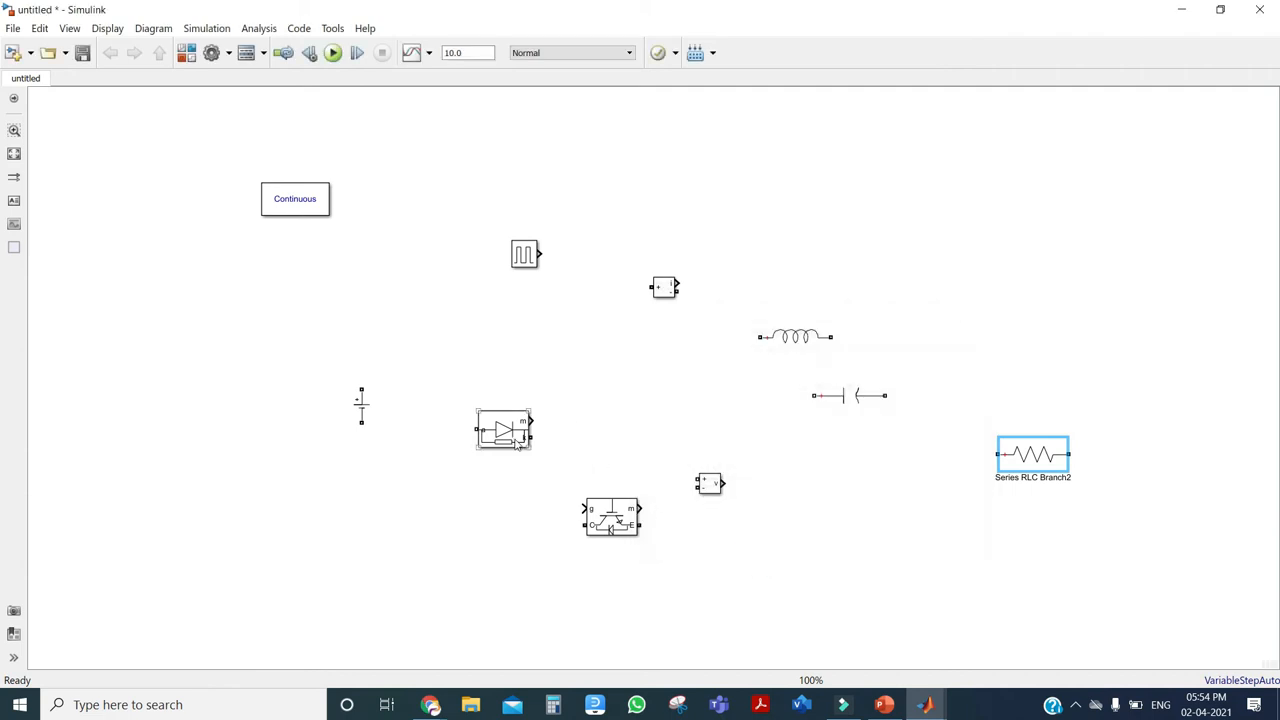
Step: Hide the measurement port of the Diode block
double_click(513, 436)
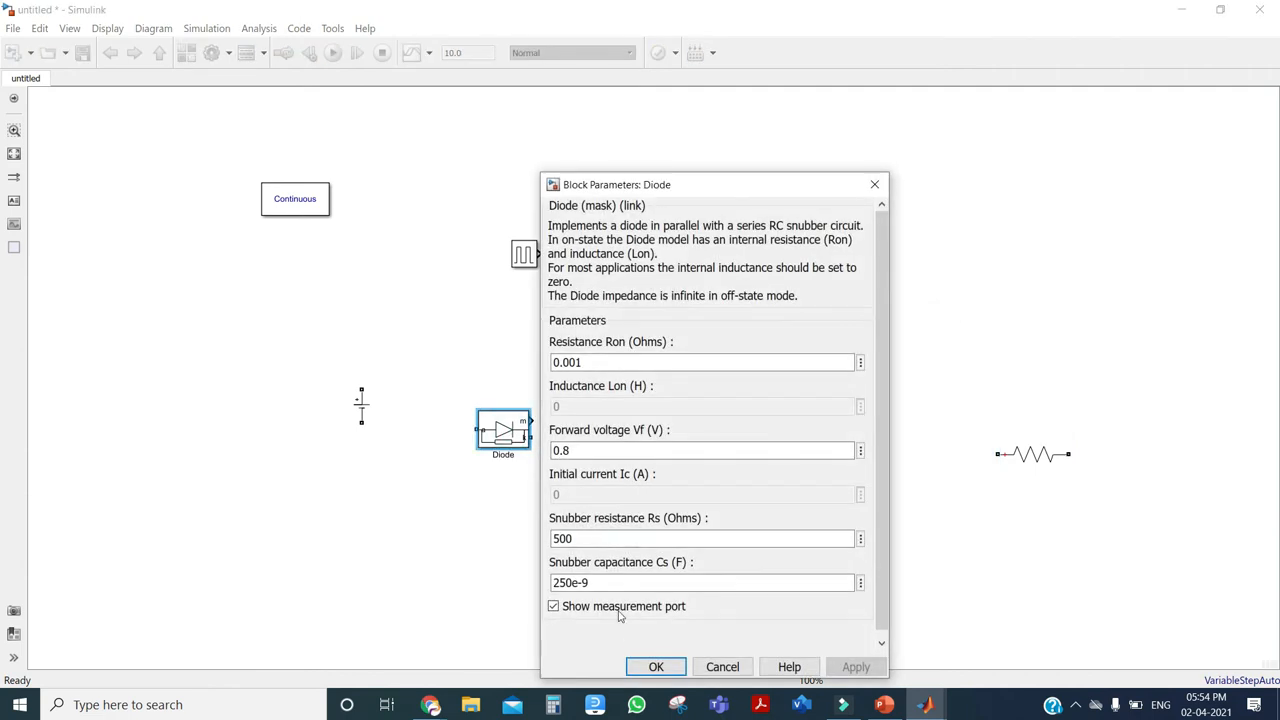
left_click(619, 608)
left_click(853, 666)
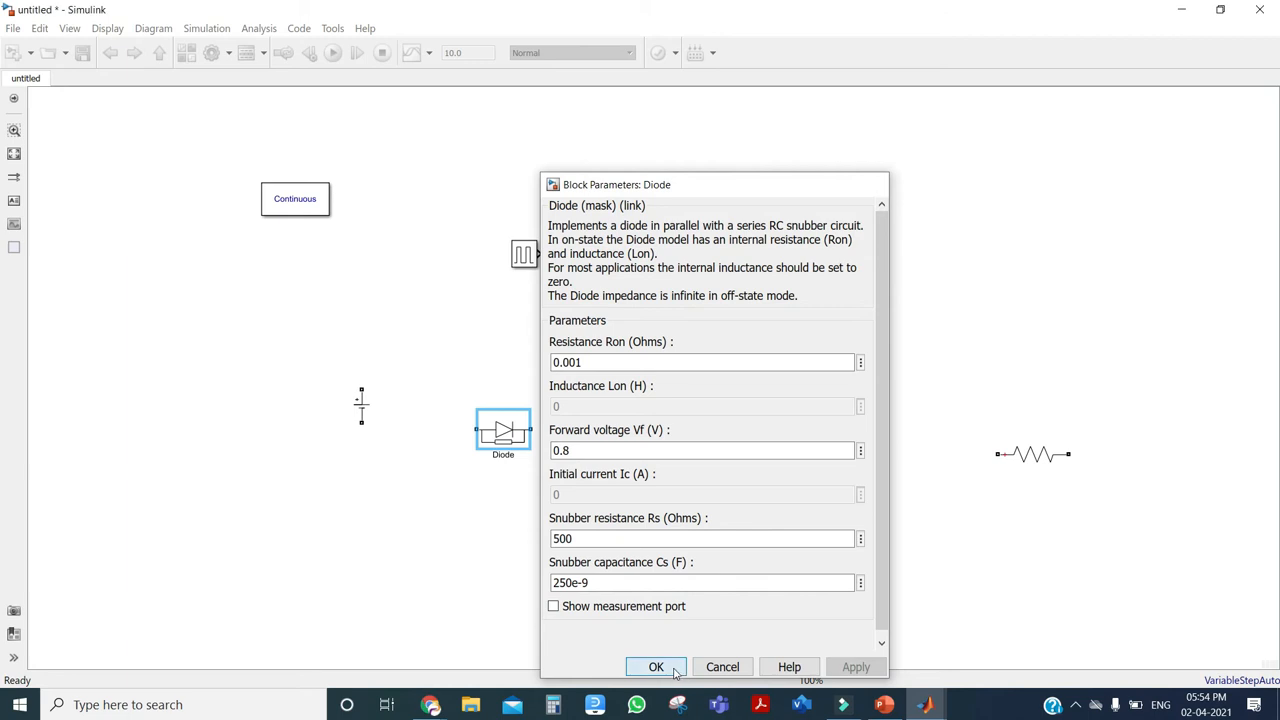
left_click(655, 667)
Step: Turn off the measurement port of the IGBT/Diode block
double_click(627, 522)
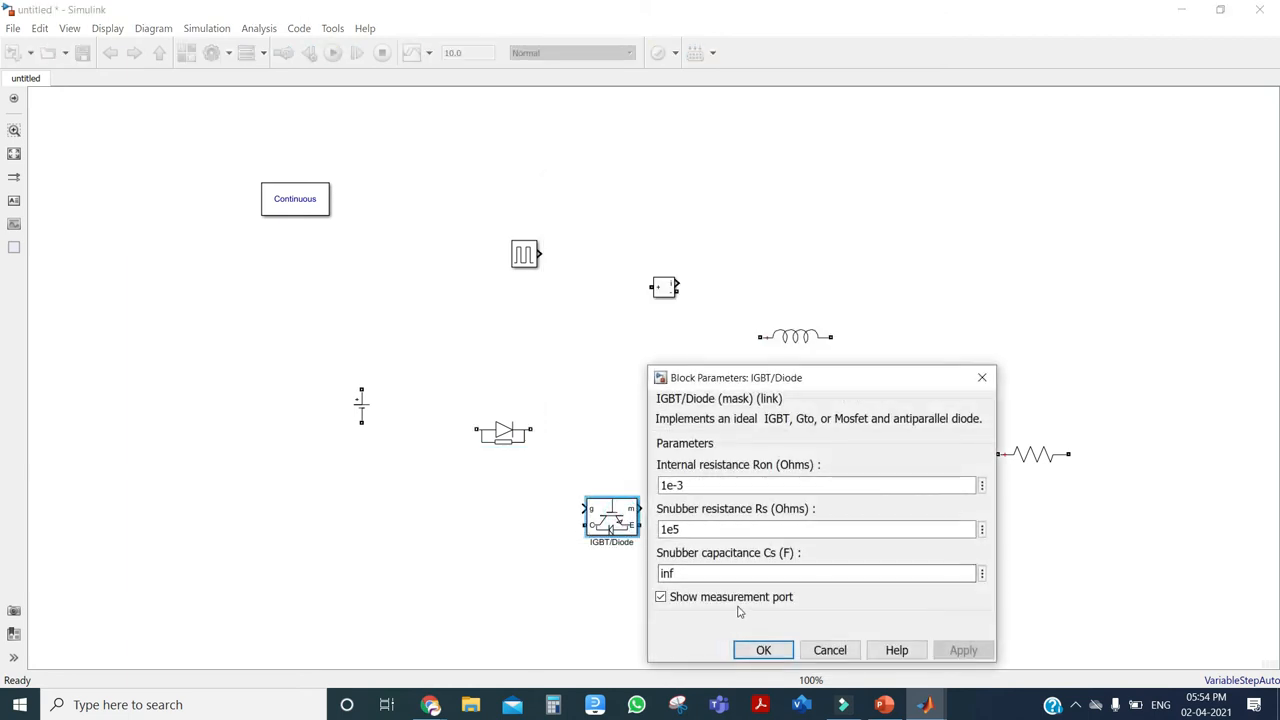
left_click(737, 600)
left_click(963, 650)
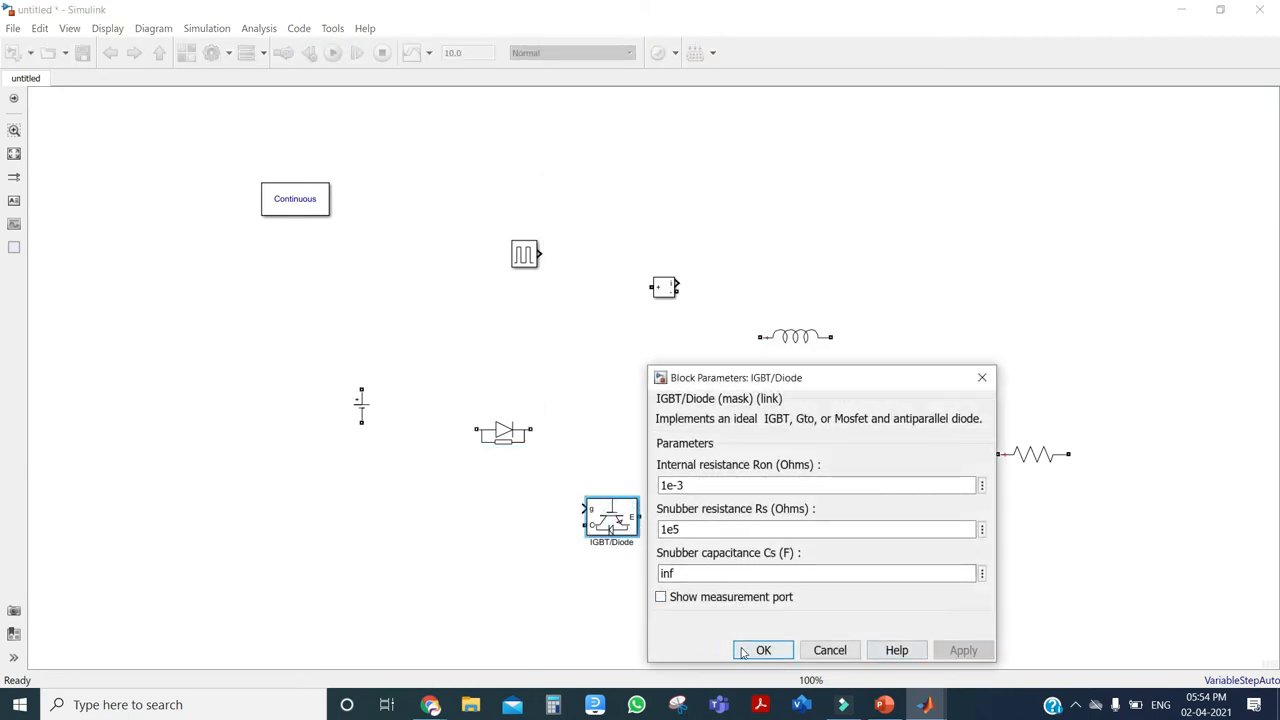
left_click(766, 651)
Step: Connect the inductor to the DC Voltage Source's positive terminal and set the source amplitude to 12 V
mouse_move(806, 345)
left_mouse_down()
mouse_move(403, 340)
mouse_move(361, 390)
left_mouse_up()
left_click(362, 412)
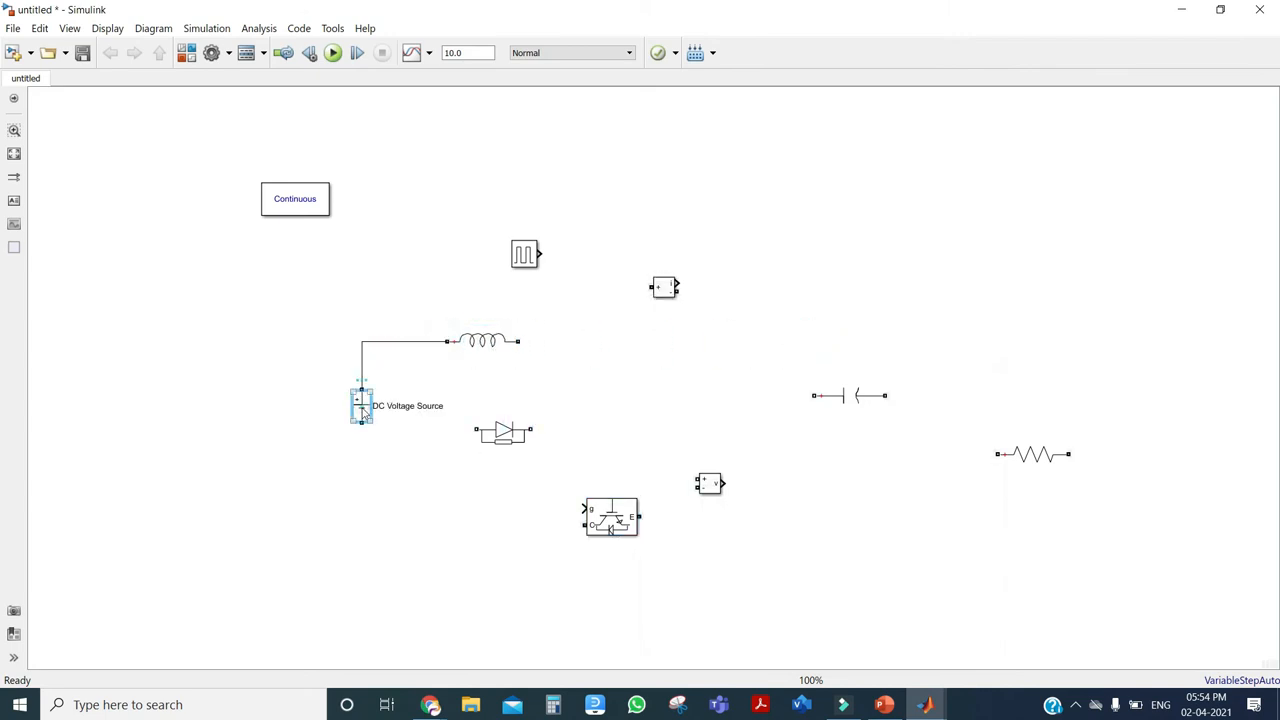
double_click(362, 408)
double_click(421, 424)
type("1")
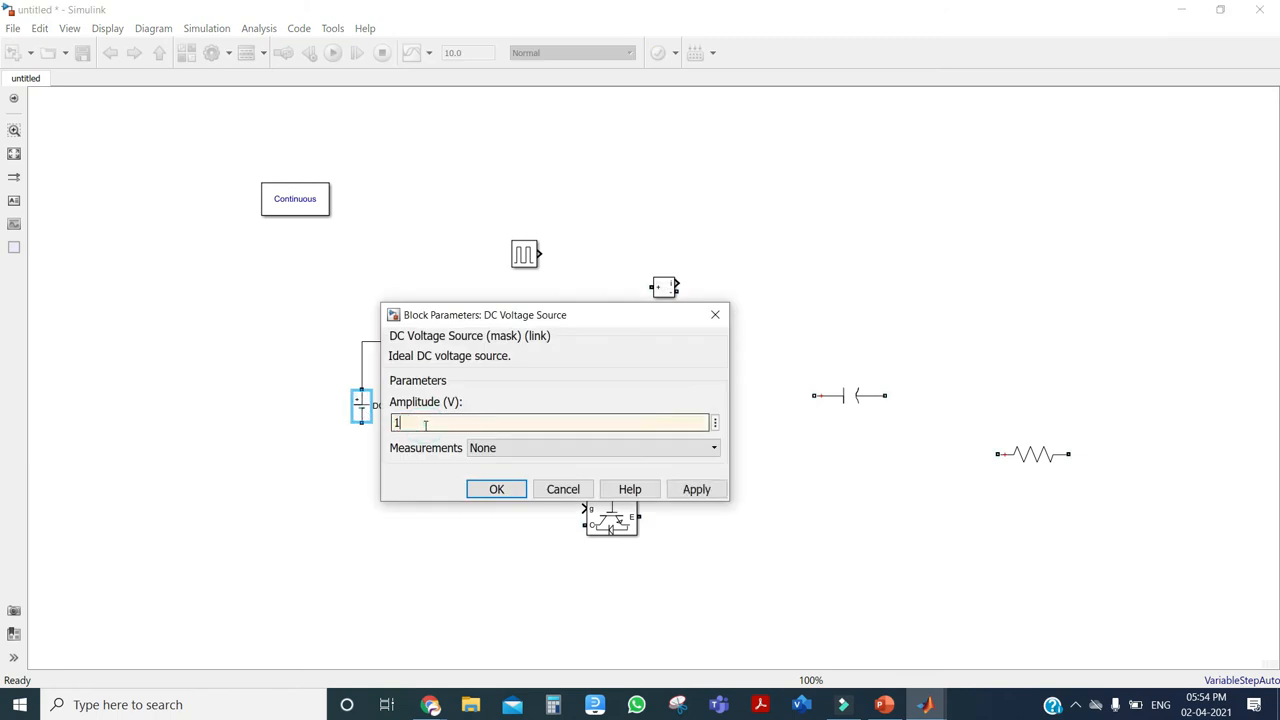
type("2")
left_click(696, 489)
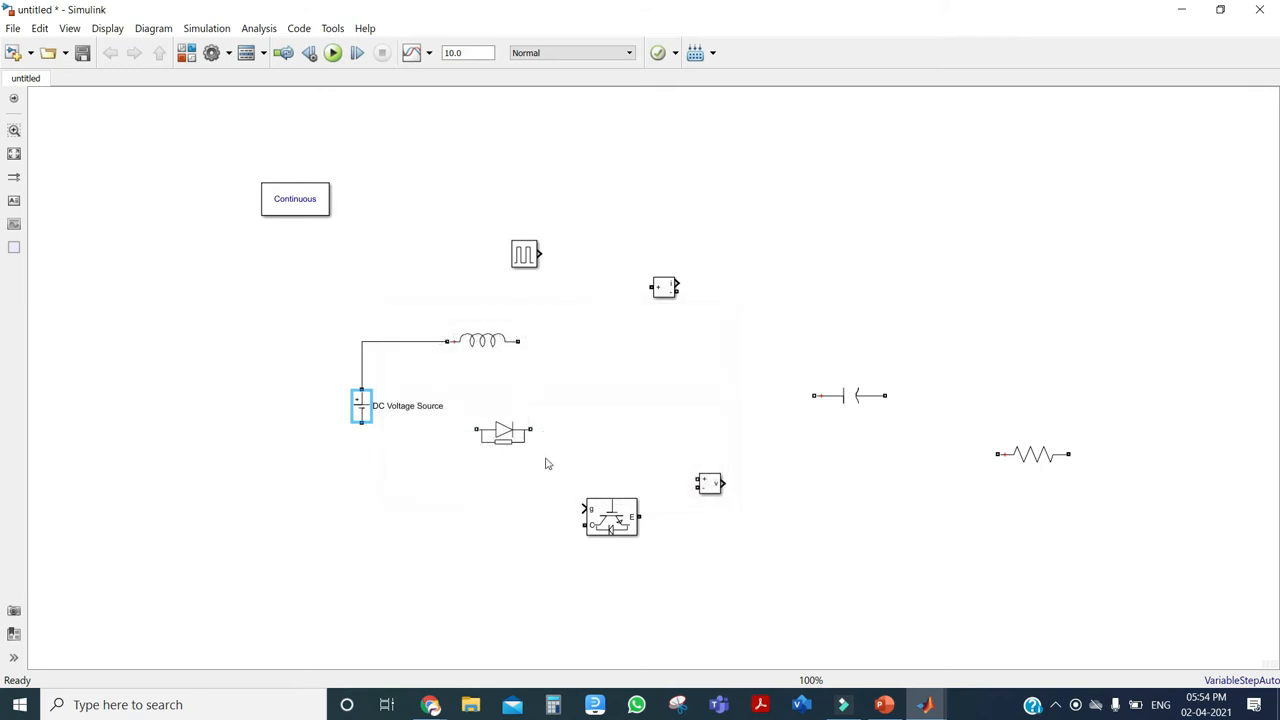
Step: Move the diode aside, rotate the IGBT/Diode upright, and wire it between the inductor's free end and the source's negative terminal
left_click_drag(500, 431, 847, 370)
left_click_drag(603, 520, 613, 414)
key("ctrl+r")
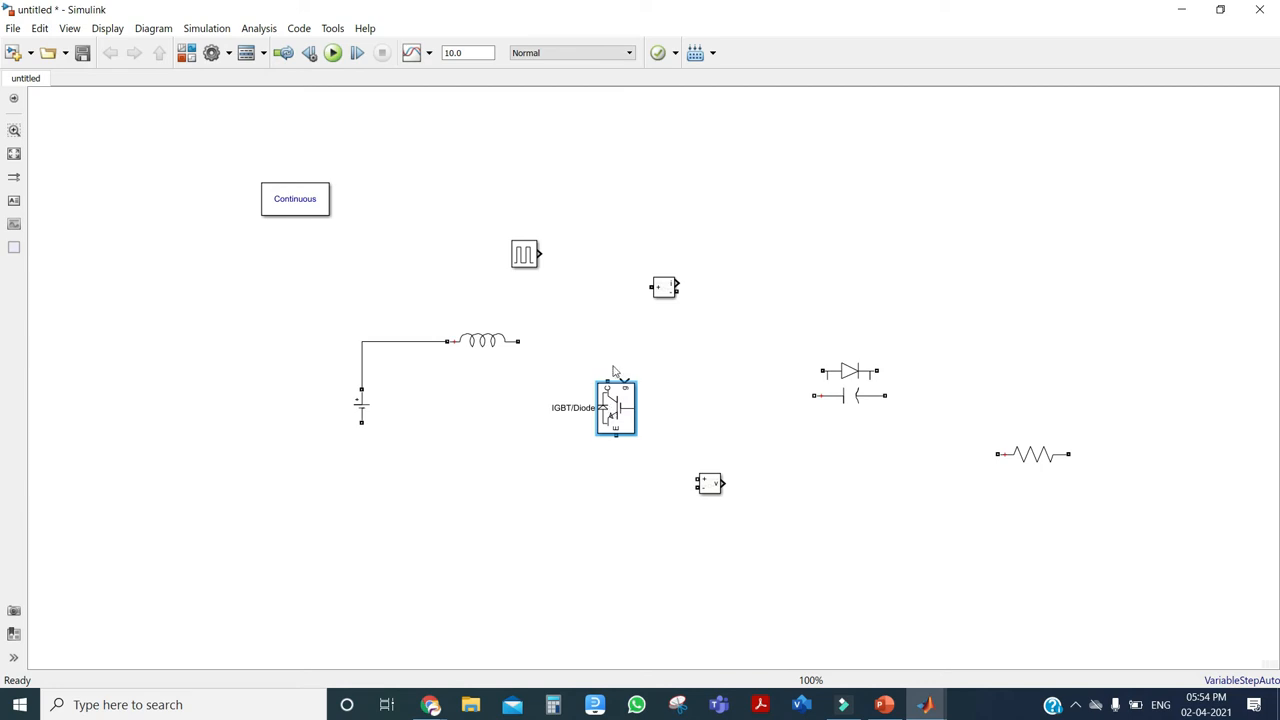
left_click_drag(607, 378, 519, 341)
mouse_move(622, 424)
left_mouse_down()
mouse_move(564, 420)
mouse_move(414, 477)
mouse_move(361, 421)
left_mouse_up()
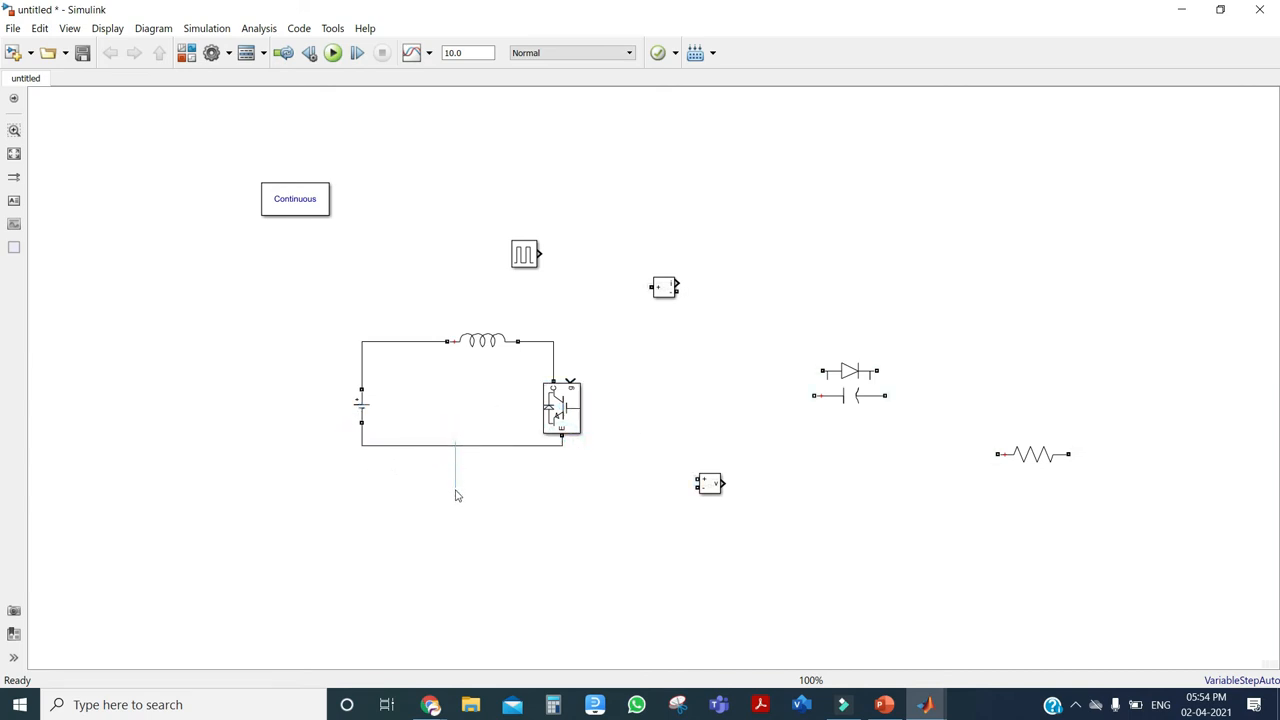
Step: Lower the IGBT/Diode block slightly and shift the return wire between its emitter and the source further down
left_click_drag(447, 453, 446, 490)
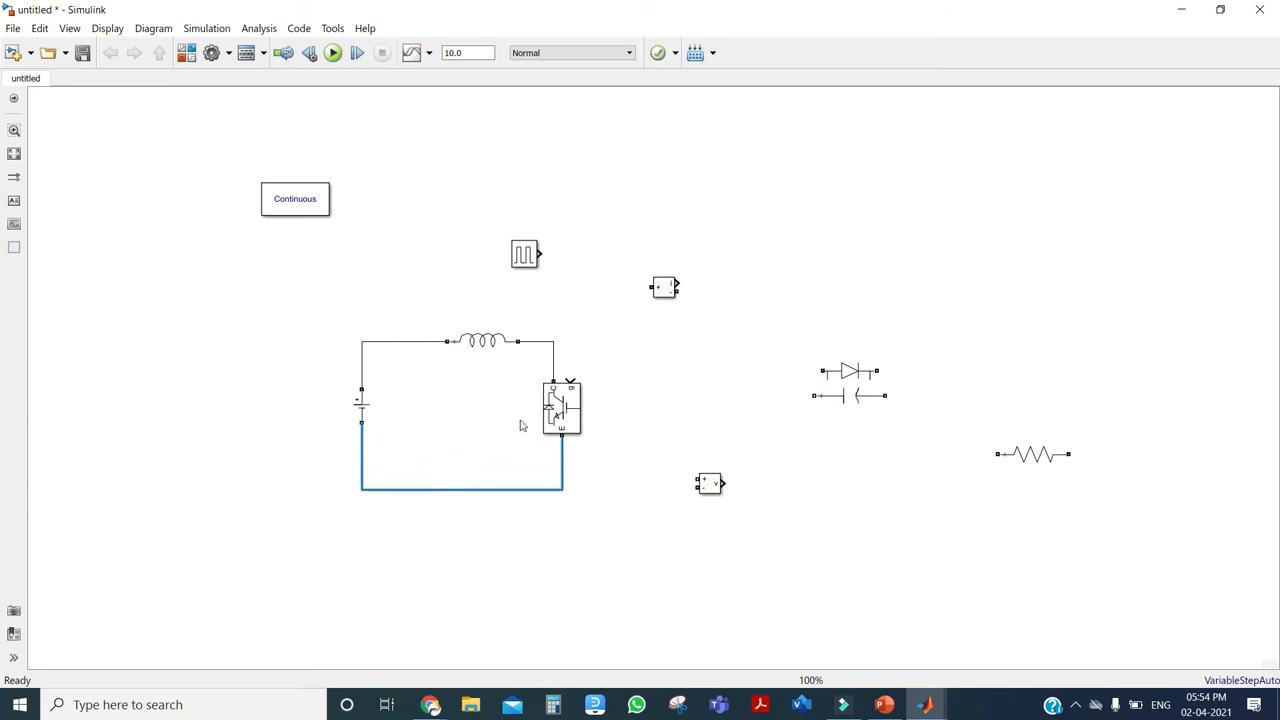
left_click_drag(557, 406, 566, 438)
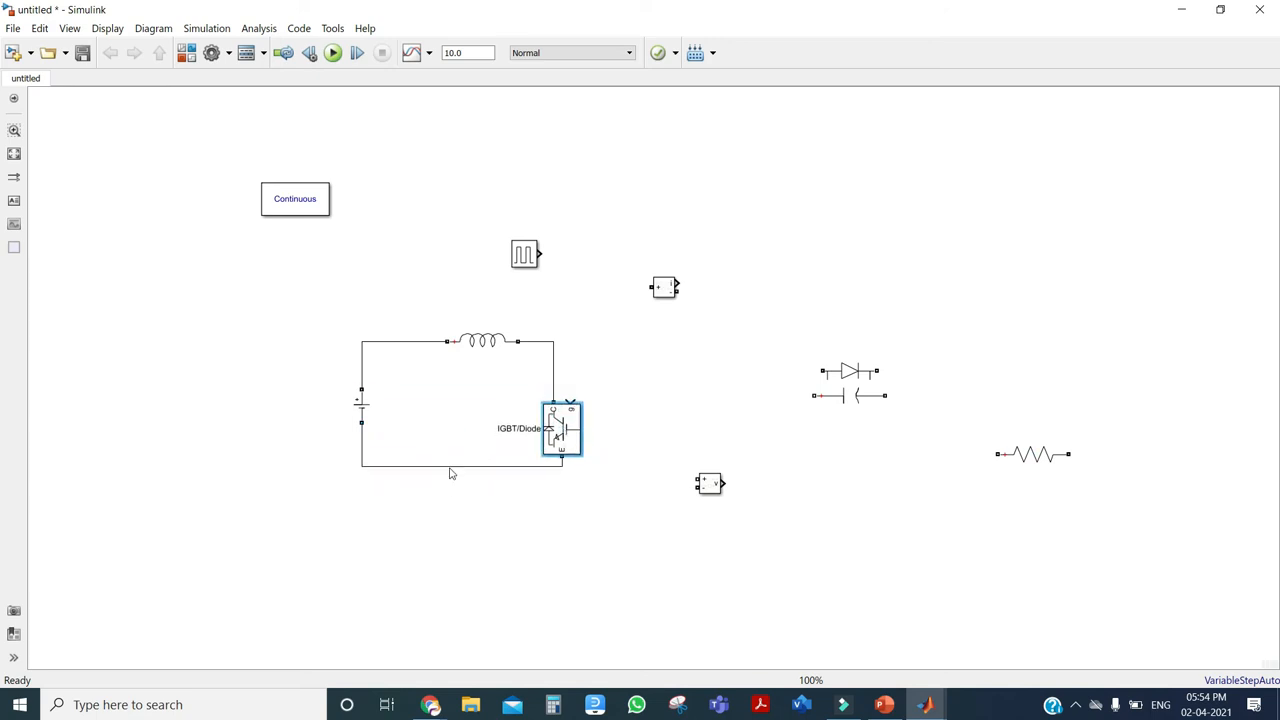
left_click_drag(450, 468, 451, 506)
Step: Place the Pulse Generator beside the IGBT/Diode, rotate it to face the switch, and connect its output to the gate
left_click_drag(526, 265, 617, 387)
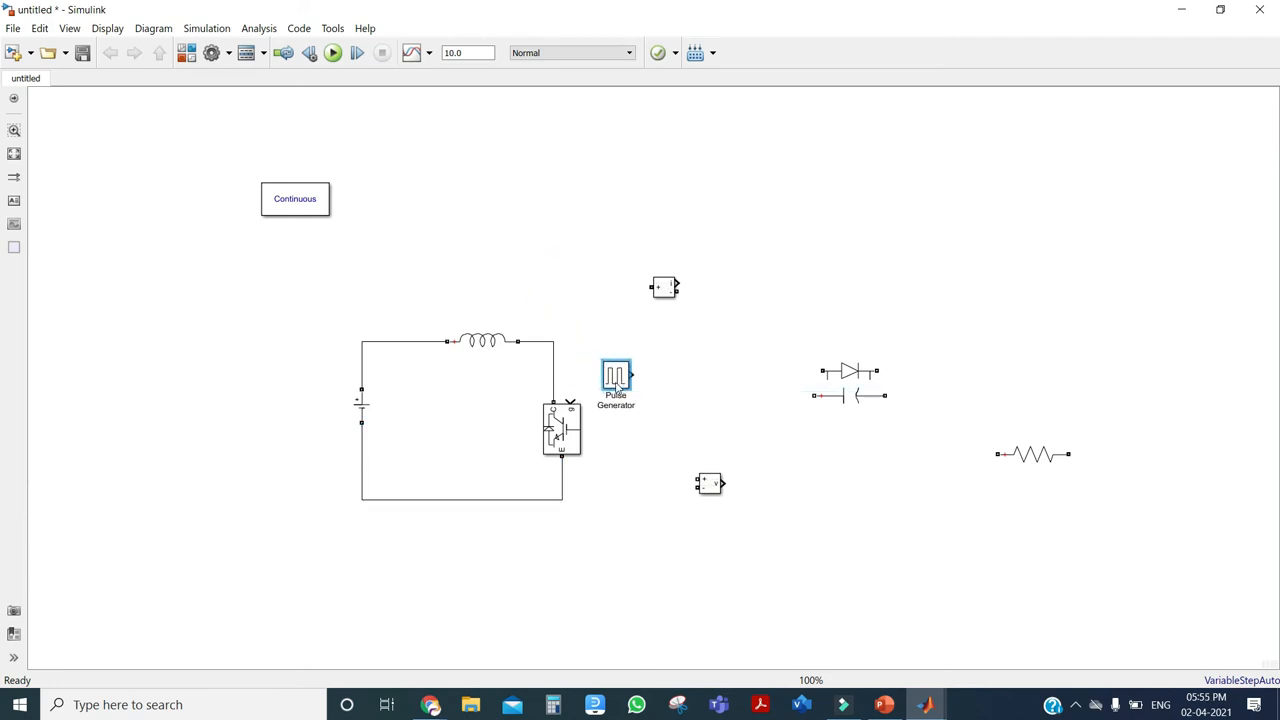
key("ctrl+r")
key("ctrl+r")
left_click_drag(600, 376, 569, 398)
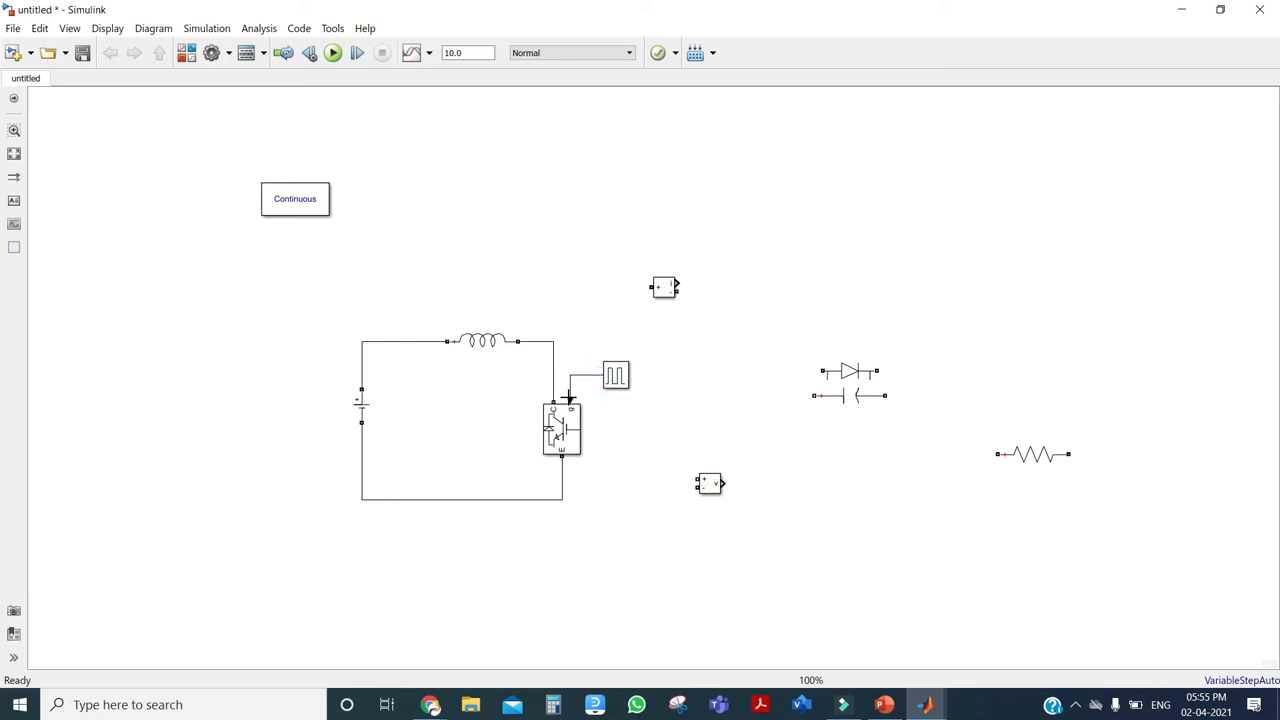
Step: Set the Pulse Generator's period to 1/10000 s and its pulse width to 70 % of the period
double_click(615, 376)
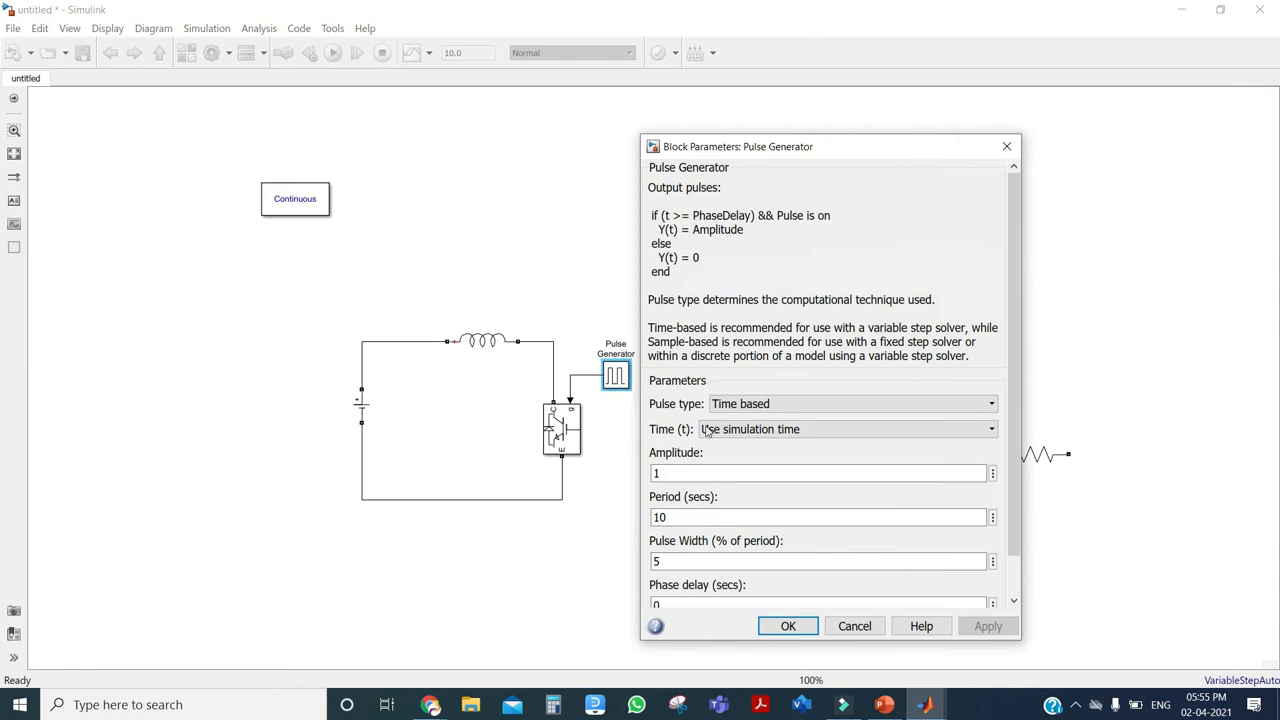
double_click(677, 516)
key("BackSpace")
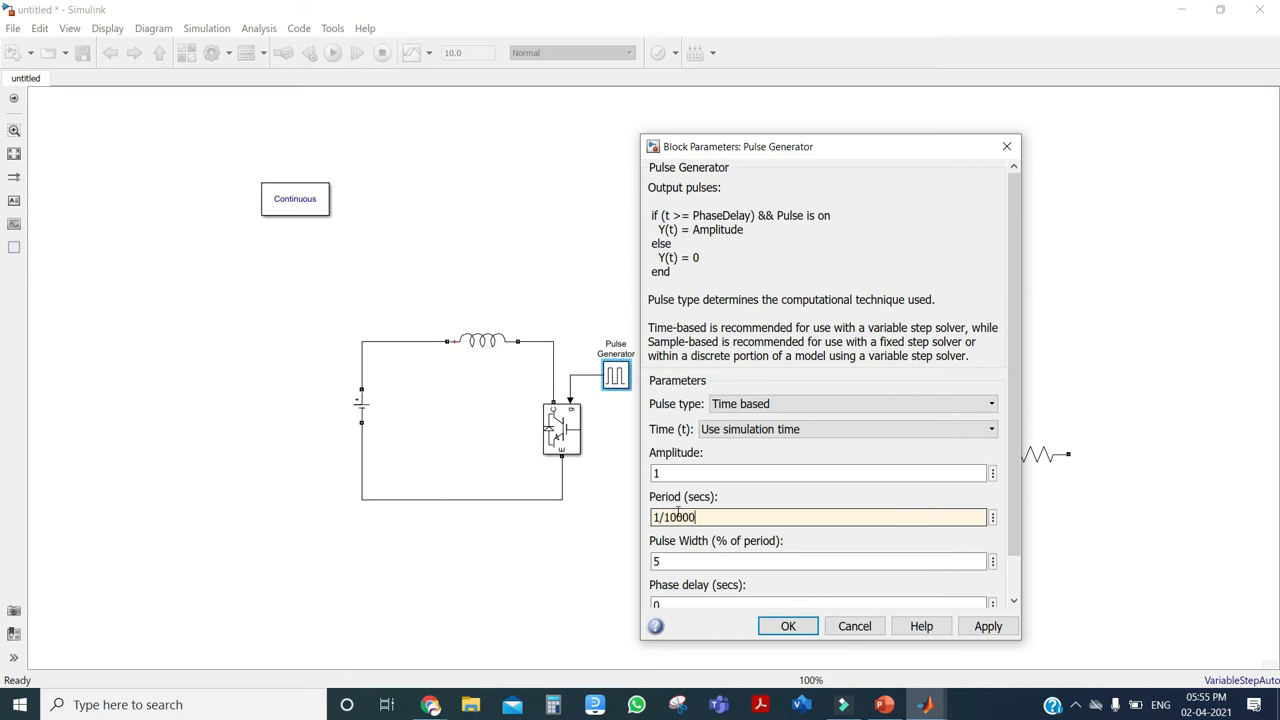
double_click(677, 562)
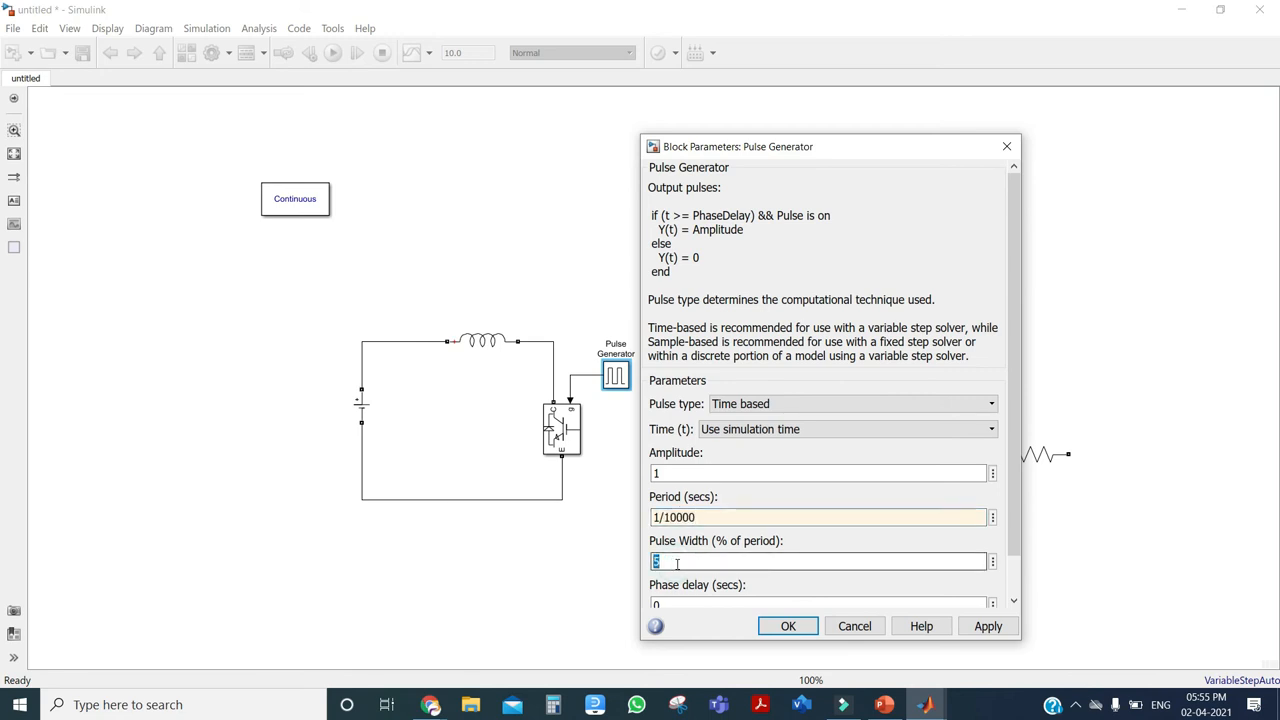
type("70")
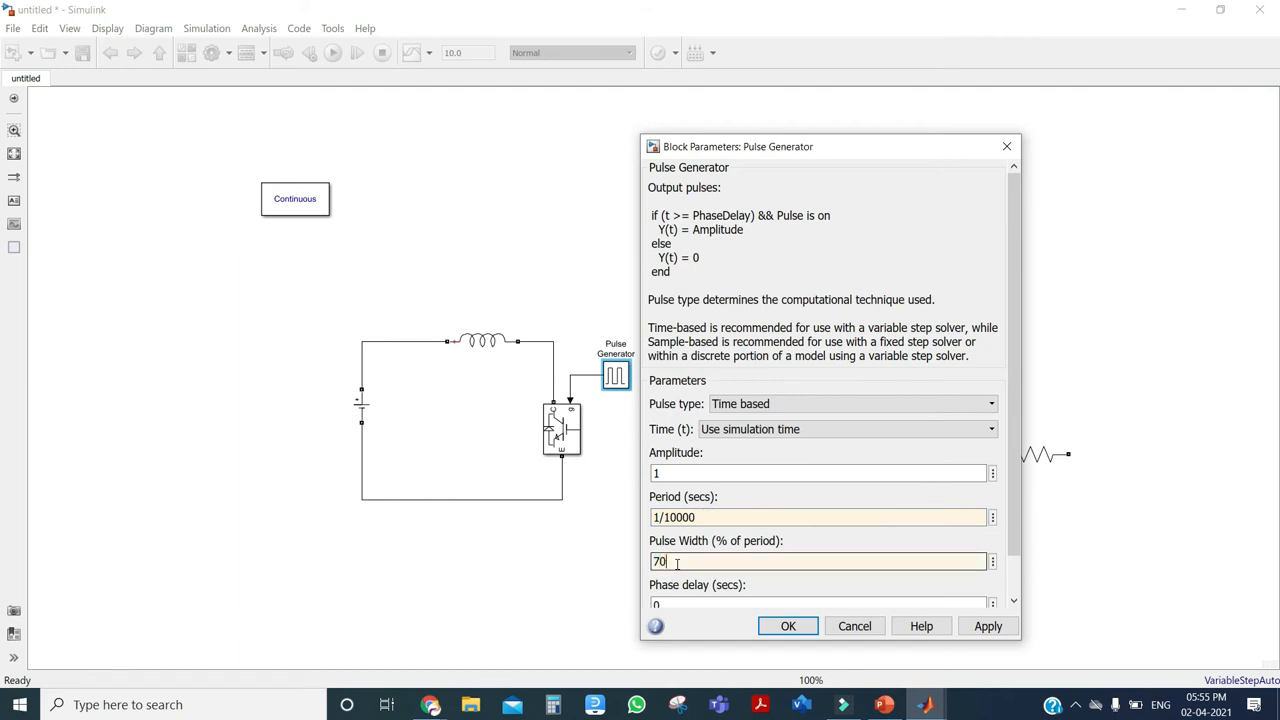
left_click(1014, 601)
left_click(988, 626)
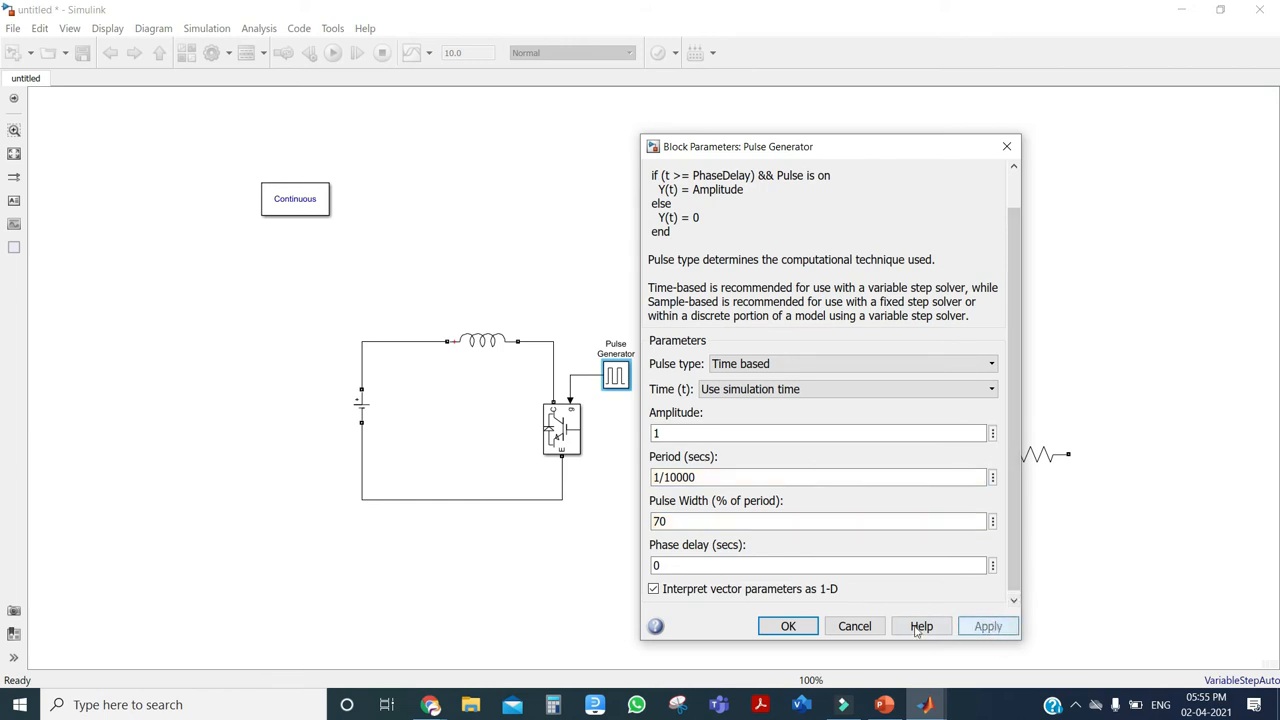
left_click(785, 626)
Step: Shift the inductor toward the source, remove its wire to the IGBT/Diode, and insert the Current Measurement block in series there
left_click_drag(510, 341, 448, 336)
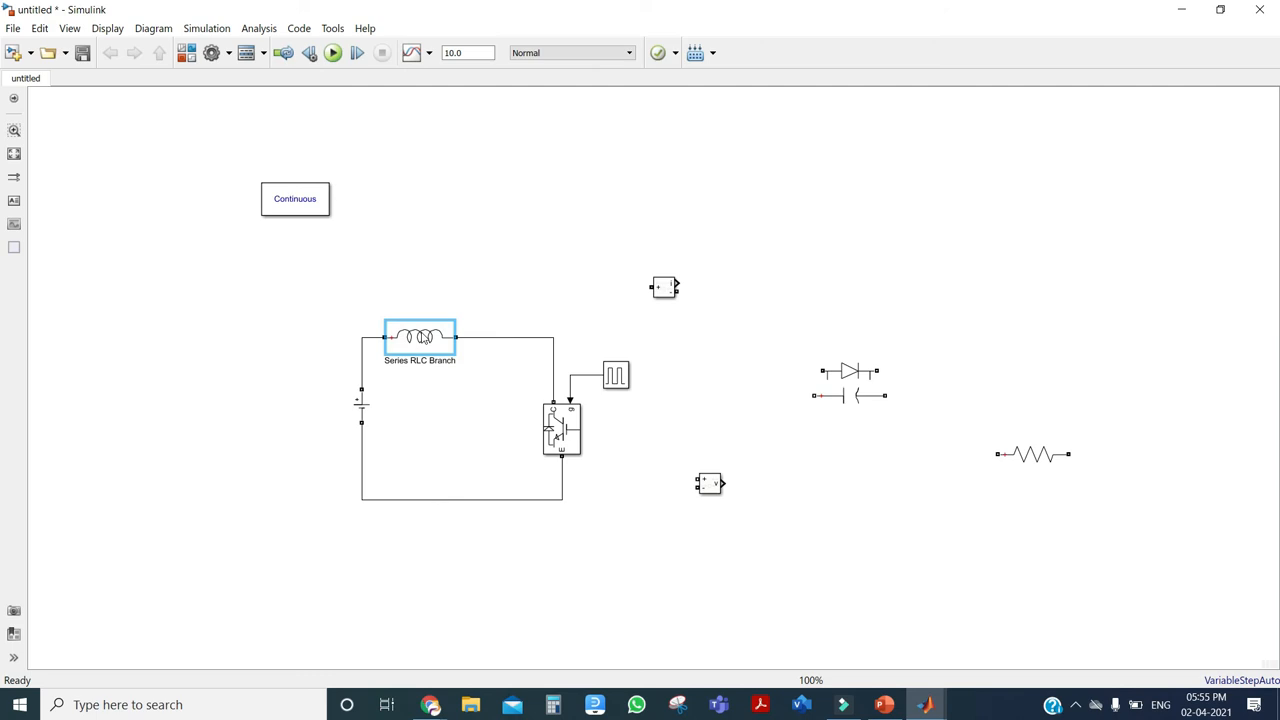
left_click(487, 339)
key("Delete")
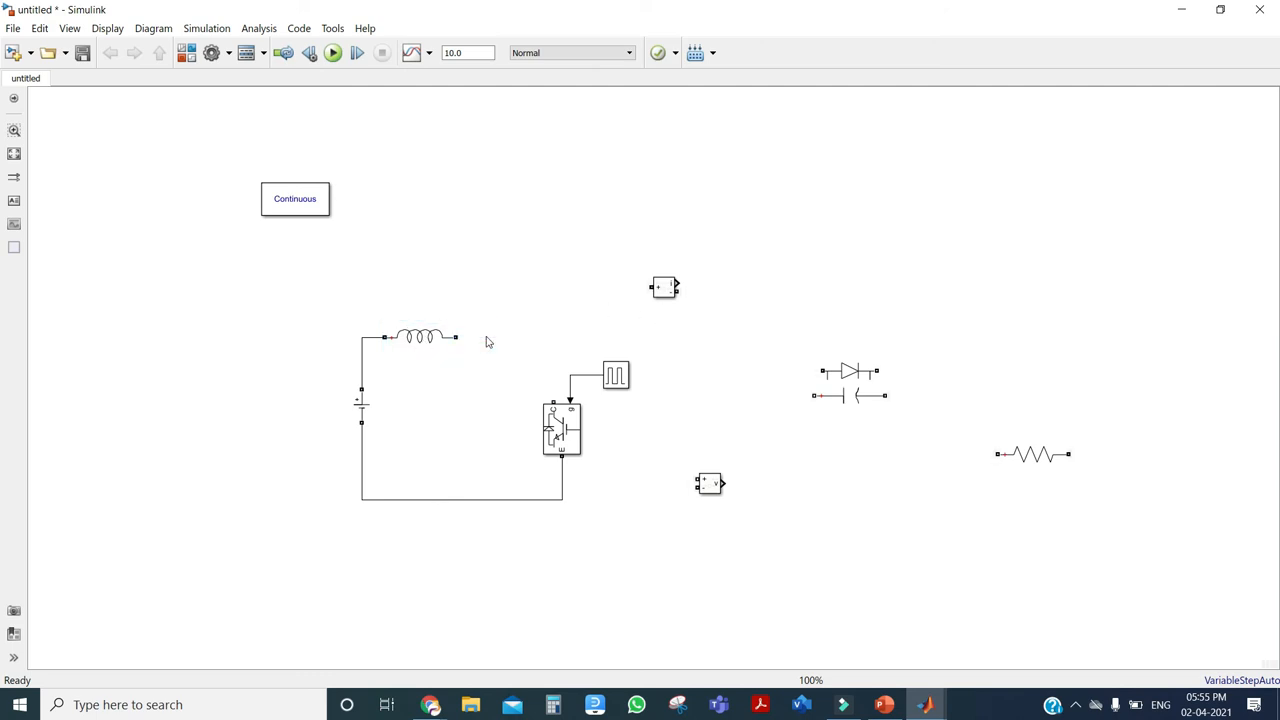
mouse_move(660, 293)
left_mouse_down()
mouse_move(513, 352)
mouse_move(497, 337)
mouse_move(534, 349)
mouse_move(551, 396)
left_mouse_up()
Step: Place the diode in line with the inductor, wire it to the IGBT/Diode's collector node, and move the Voltage Measurement block lower
mouse_move(852, 370)
left_mouse_down()
mouse_move(714, 333)
mouse_move(551, 343)
left_mouse_up()
left_click_drag(711, 345, 682, 345)
left_click_drag(703, 481, 720, 528)
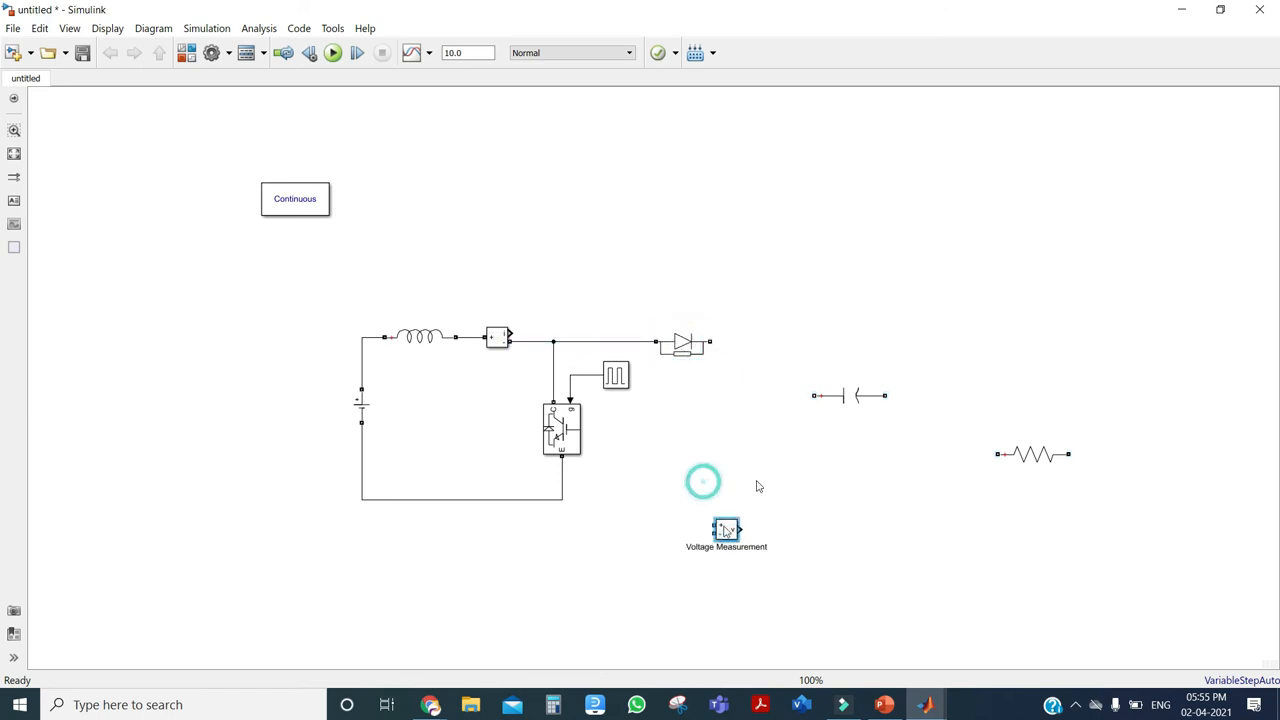
Step: Rotate the capacitor and the load resistor upright and place them side by side beyond the diode
left_click(848, 395)
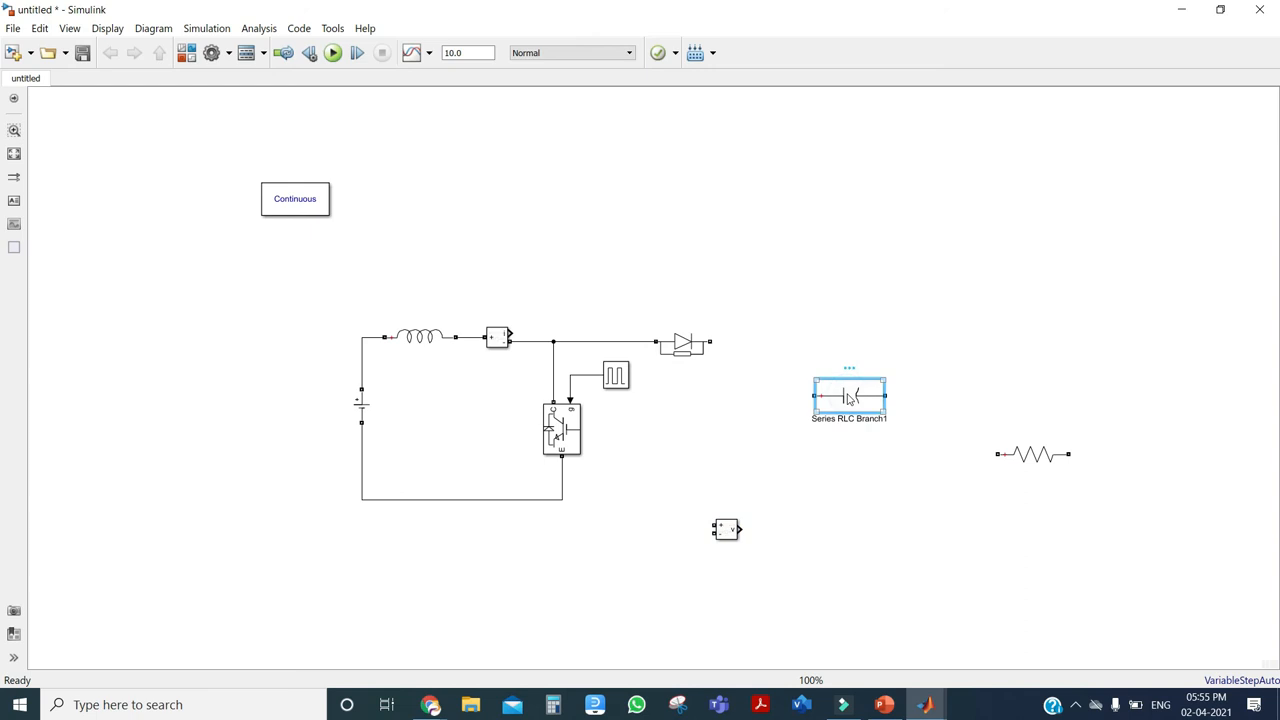
key("ctrl+r")
left_click_drag(848, 400, 790, 425)
left_click(965, 452)
left_click_drag(965, 455, 906, 426)
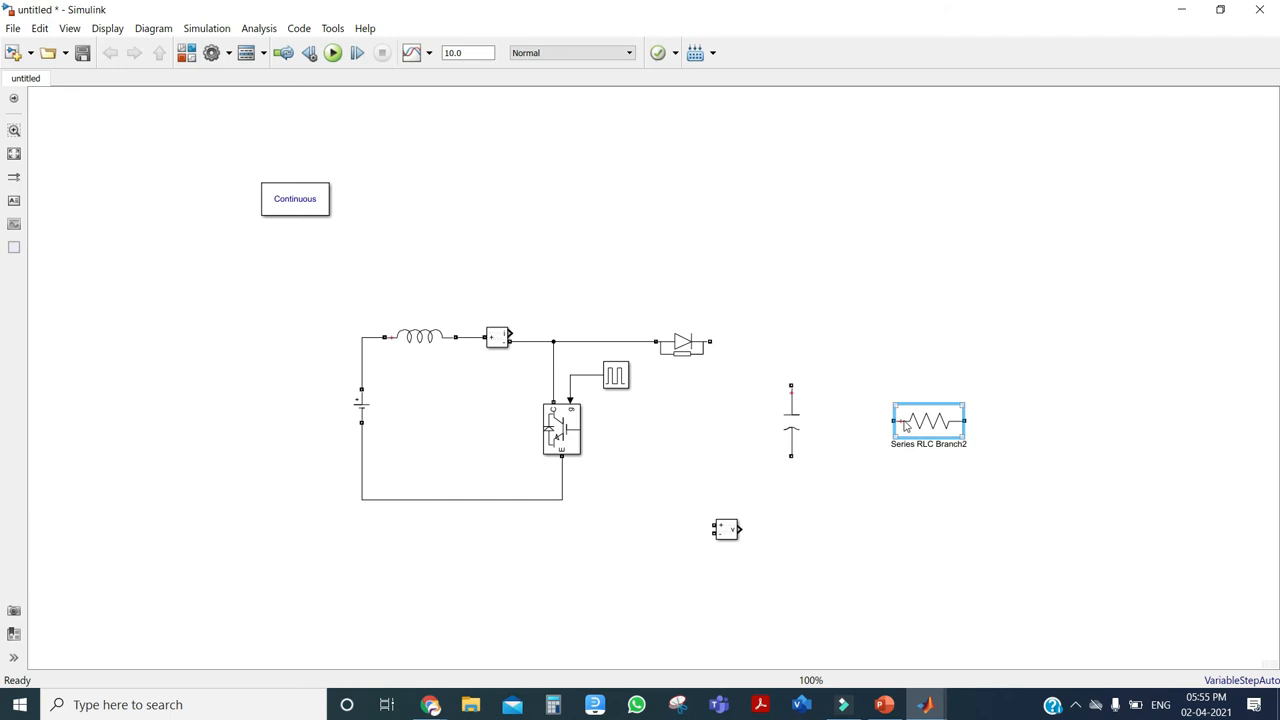
key("ctrl+r")
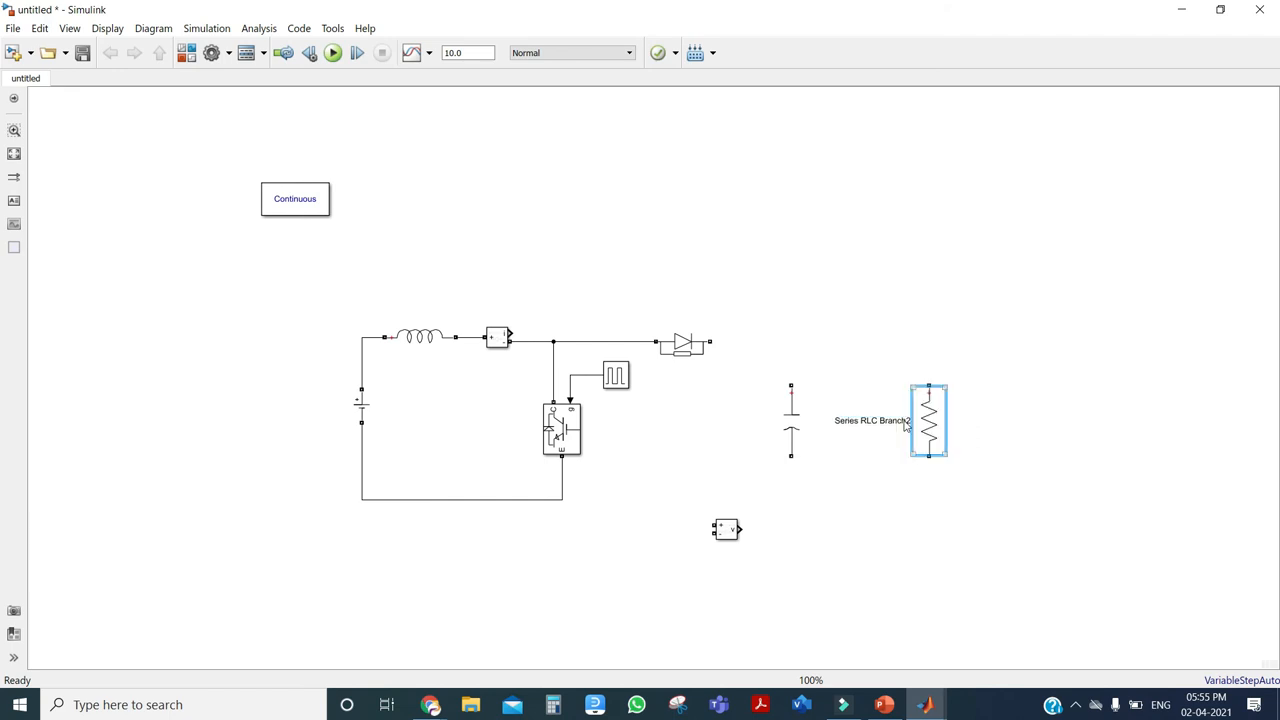
Step: Wire the capacitor between the diode's output and the return line, clearing the Voltage Measurement block away and straightening the return wire
left_click_drag(791, 385, 710, 342)
mouse_move(791, 456)
left_mouse_down()
mouse_move(586, 514)
mouse_move(560, 499)
left_mouse_up()
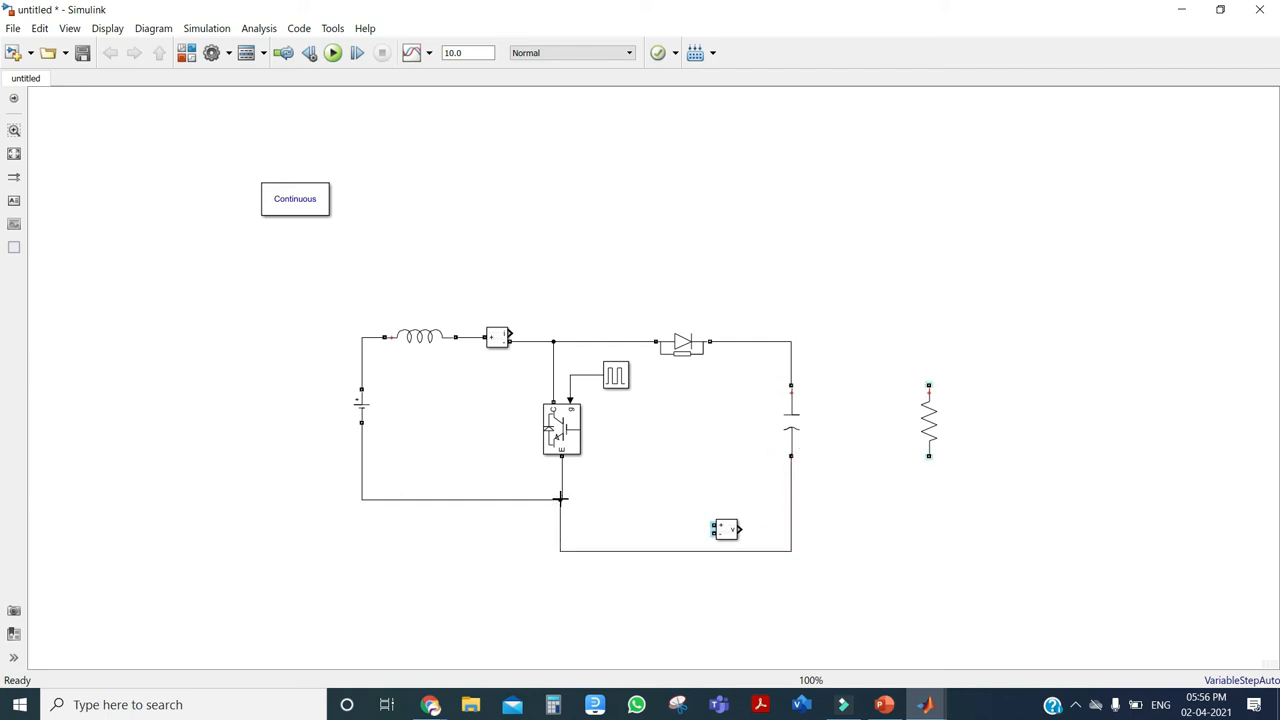
left_click_drag(723, 531, 711, 500)
left_click(723, 545)
left_click_drag(791, 415, 779, 423)
Step: Wire the load resistor in parallel with the capacitor and connect the Voltage Measurement block across the capacitor
mouse_move(922, 383)
left_mouse_down()
mouse_move(894, 343)
mouse_move(768, 340)
mouse_move(779, 342)
left_mouse_up()
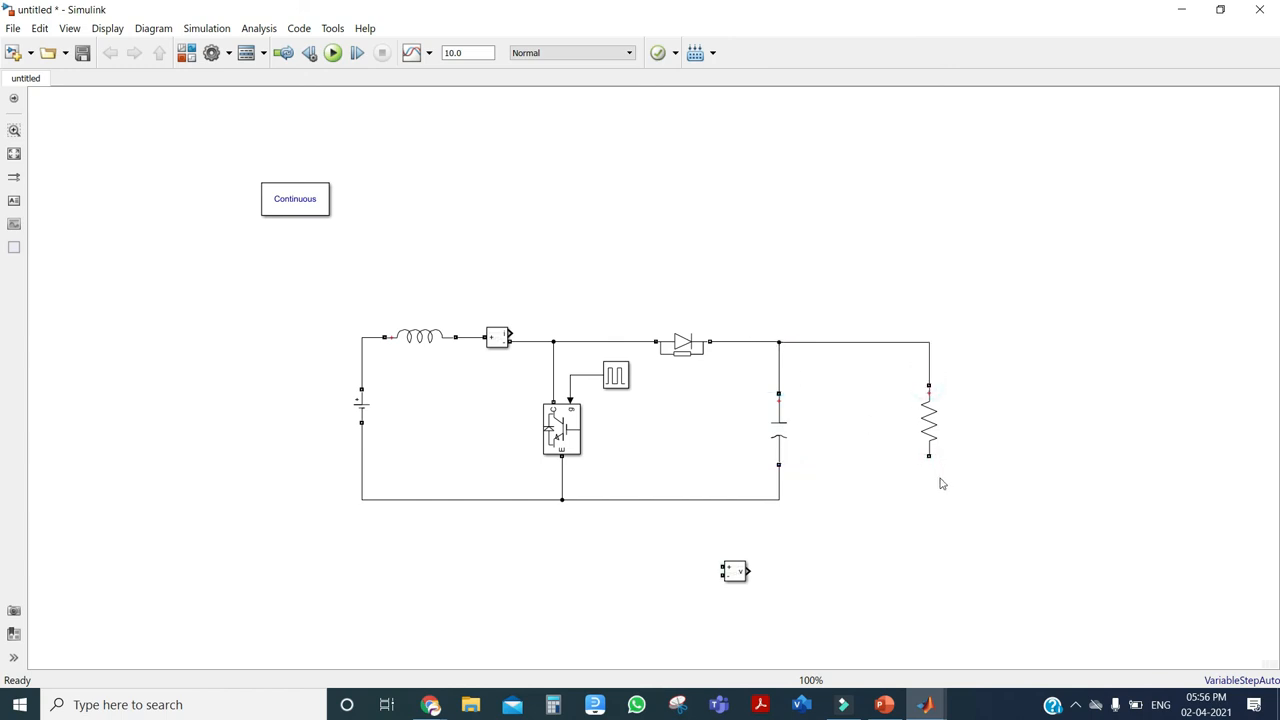
mouse_move(929, 456)
left_mouse_down()
mouse_move(883, 514)
mouse_move(780, 497)
left_mouse_up()
left_click_drag(730, 569, 779, 368)
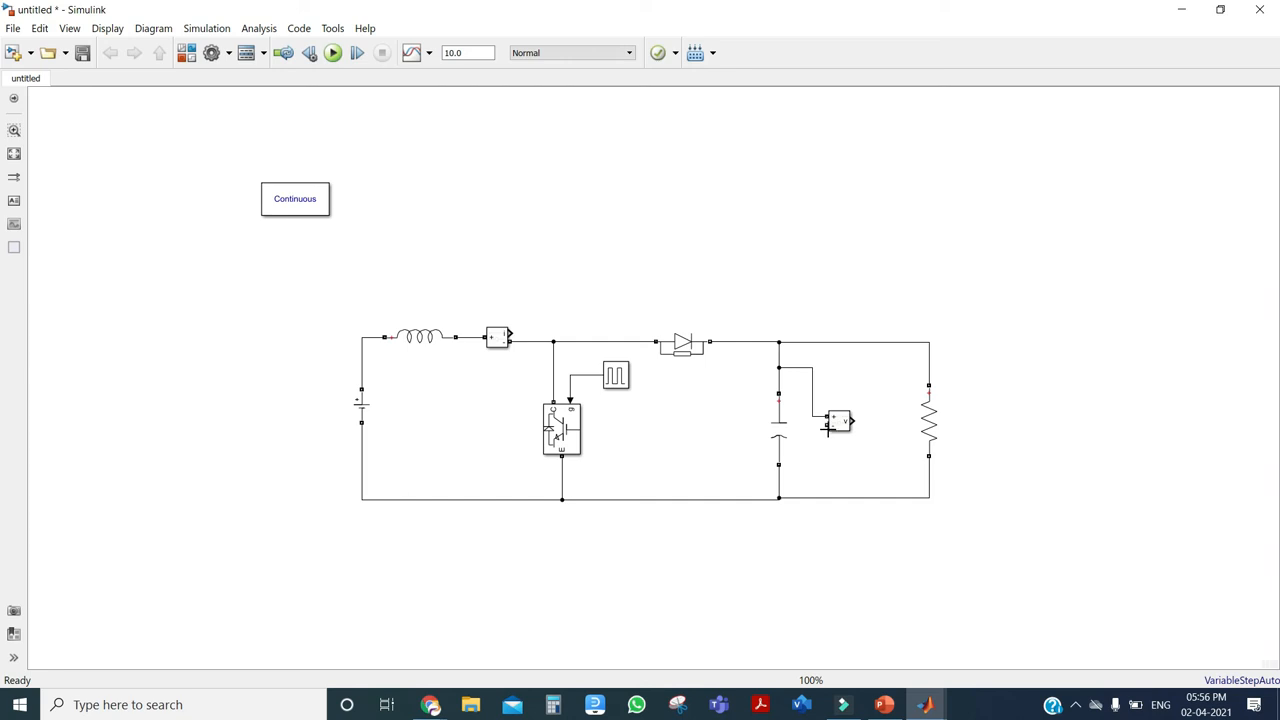
left_click_drag(828, 427, 780, 485)
Step: Add a Scope block from the Simulink Sinks library above the circuit
double_click(613, 188)
type("scopr")
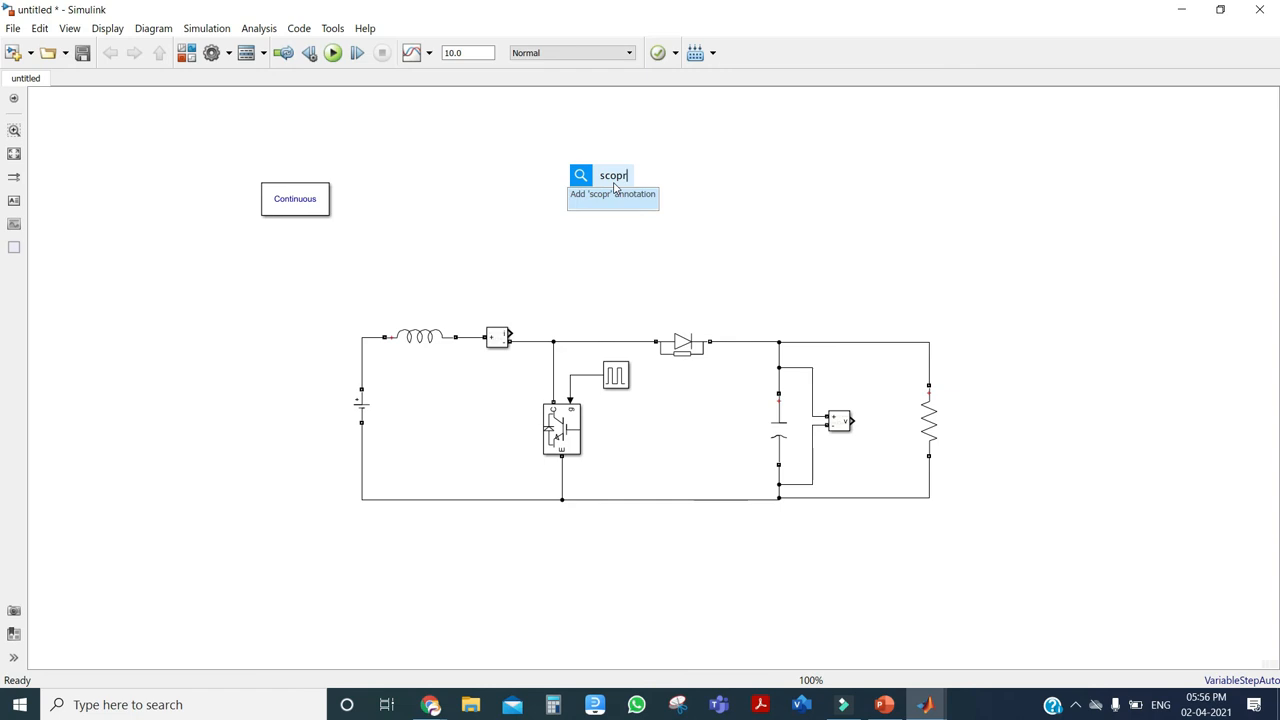
key("BackSpace")
type("e")
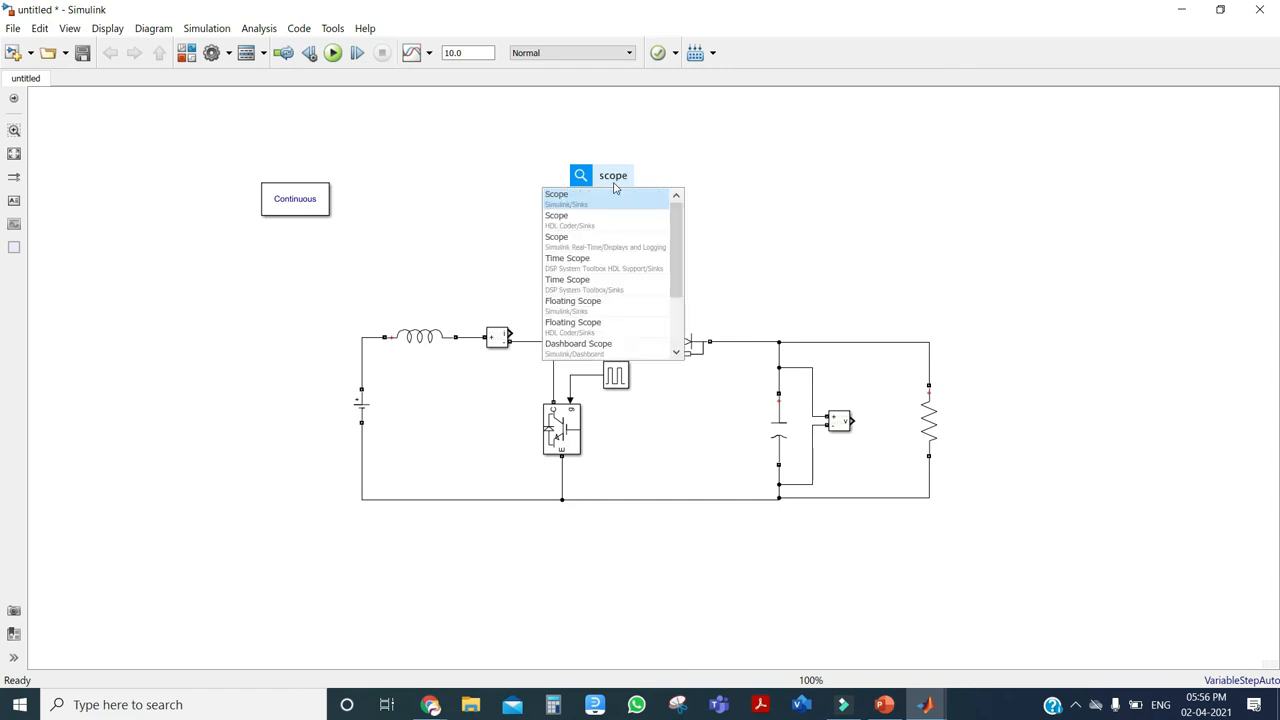
key("Return")
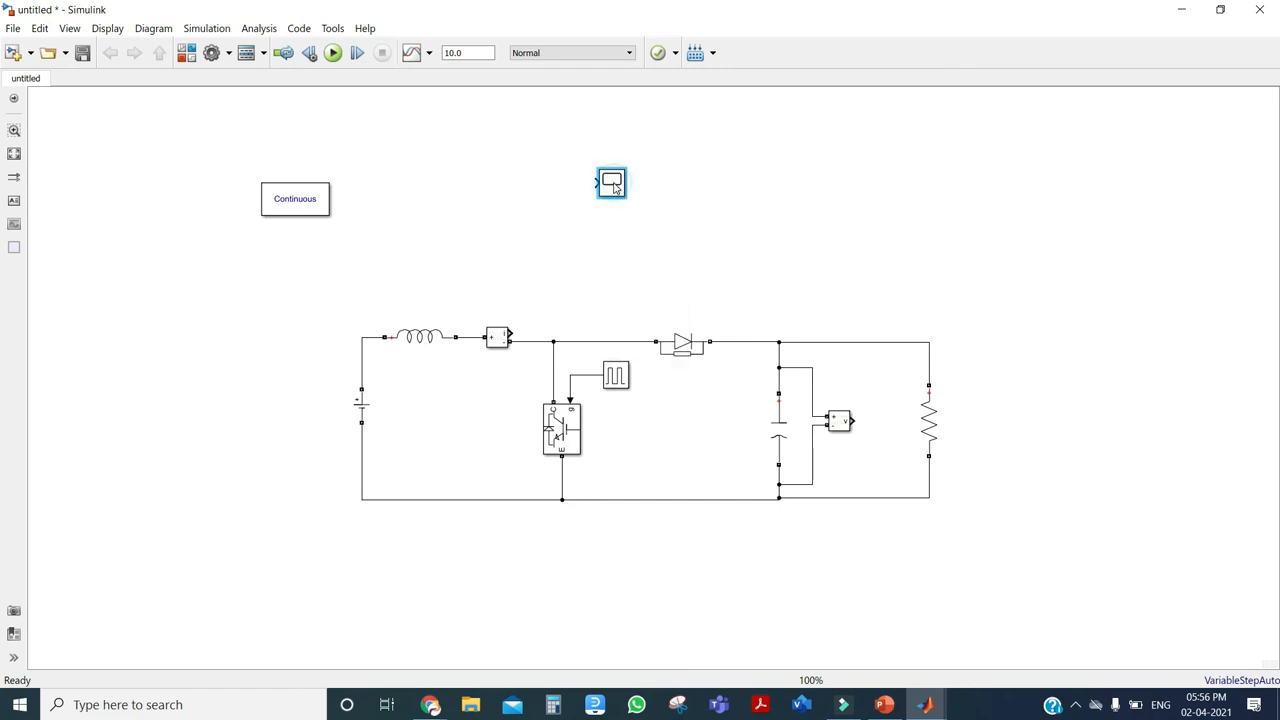
Step: Set the Scope's number of input ports to 3 in its configuration properties
double_click(617, 186)
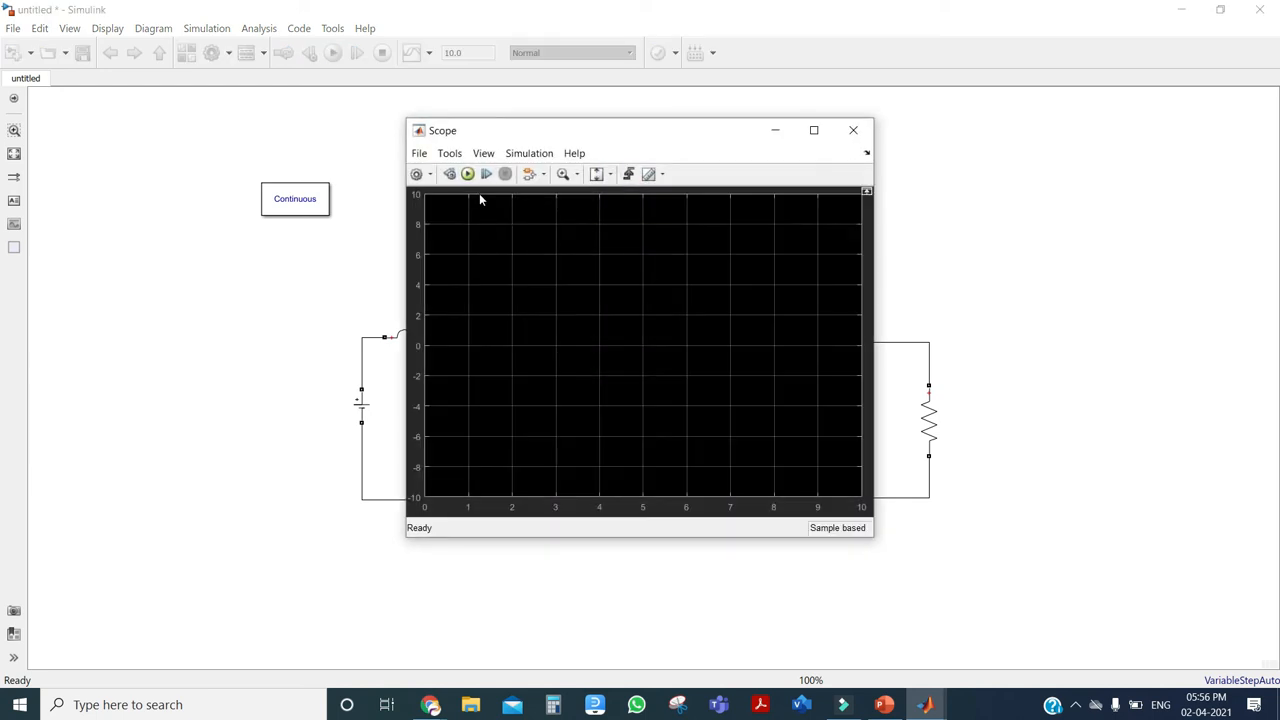
left_click(428, 174)
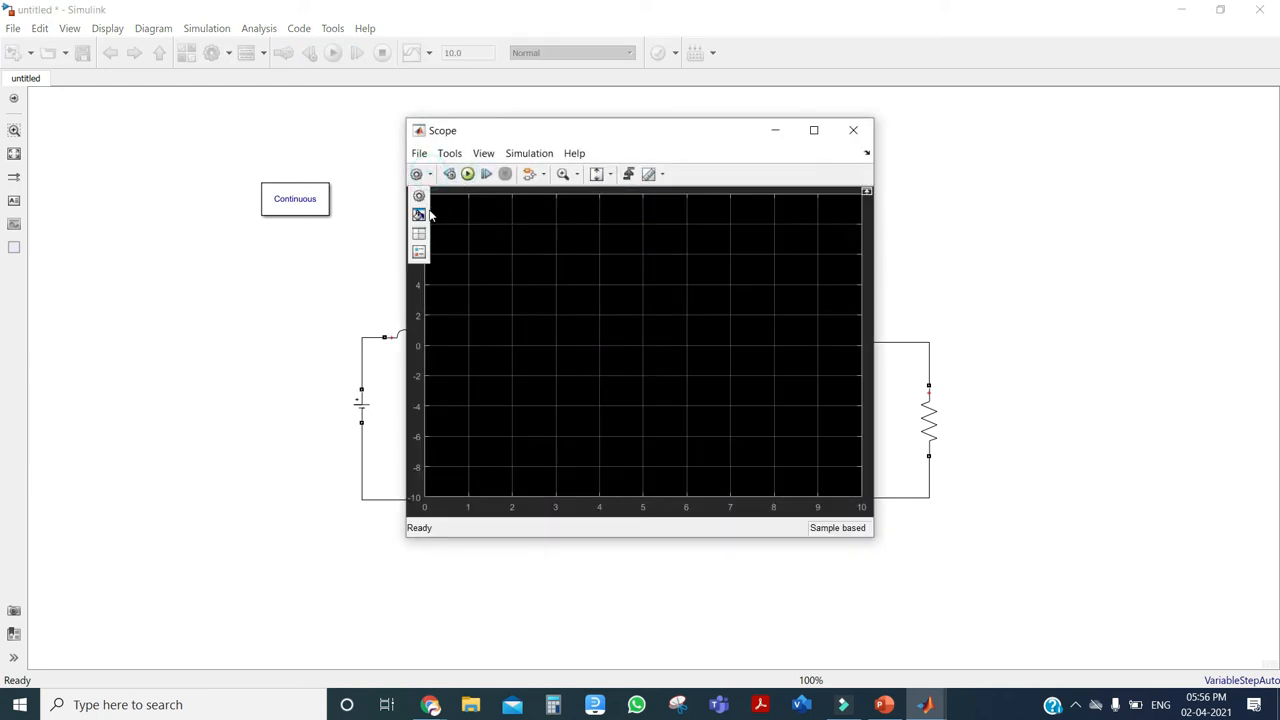
left_click(419, 195)
double_click(617, 314)
type("3")
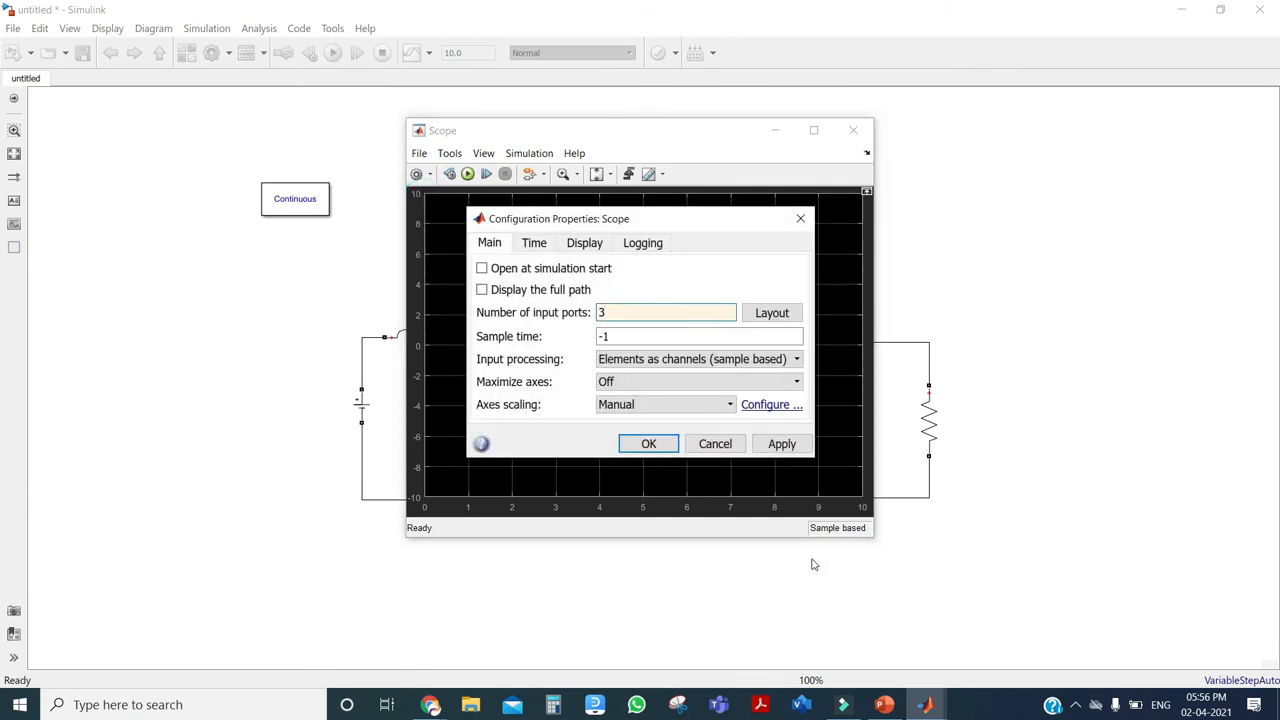
left_click(782, 443)
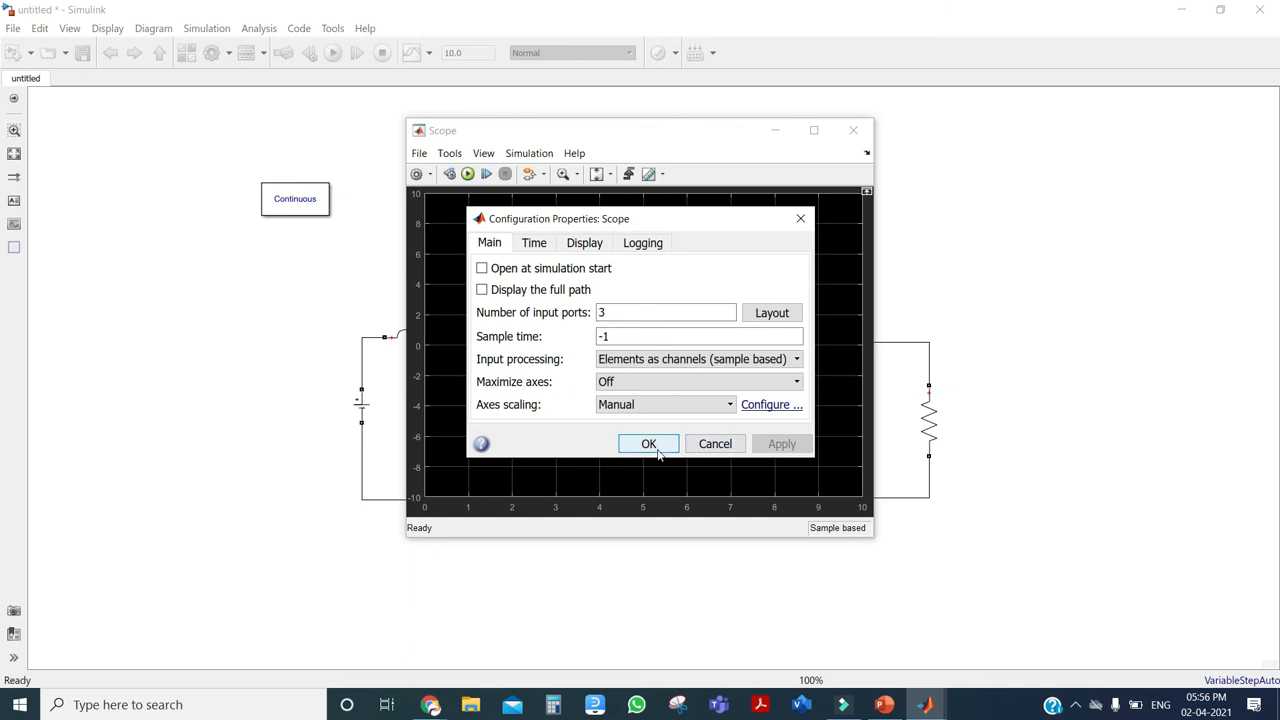
left_click(648, 443)
Step: Arrange the Scope display as three stacked plots in one column and close the Scope window
left_click(431, 174)
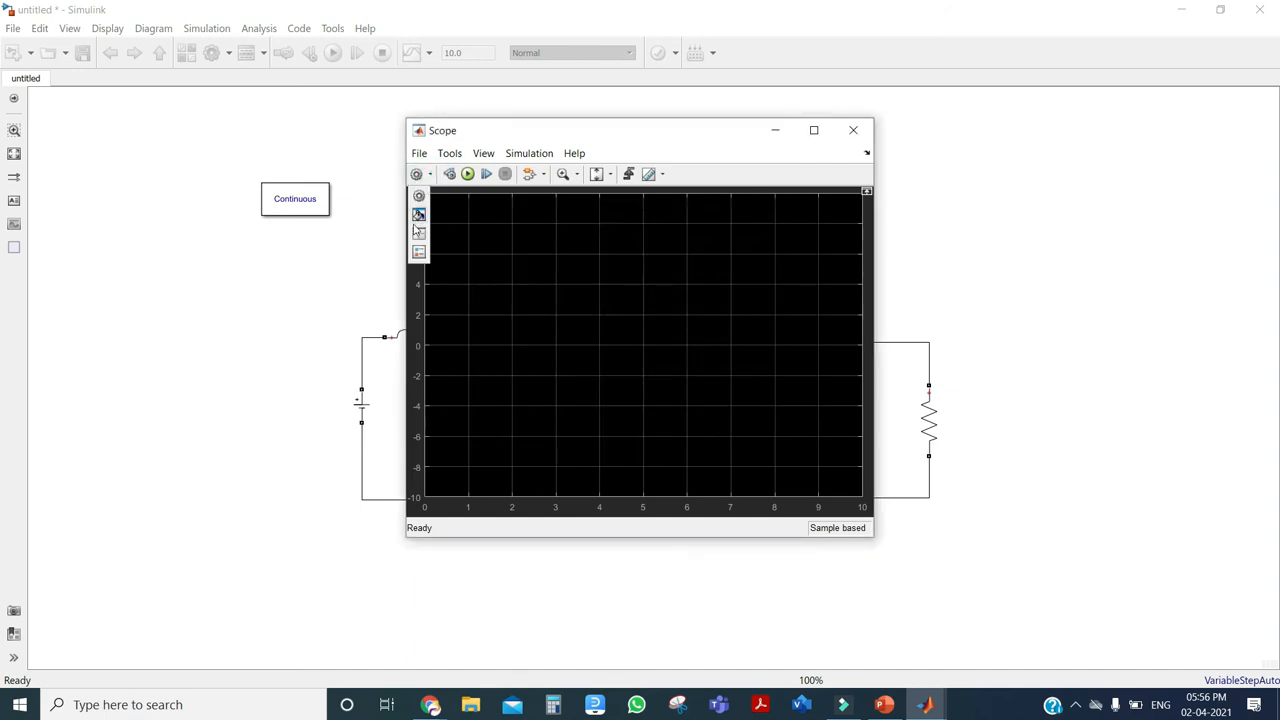
left_click(418, 237)
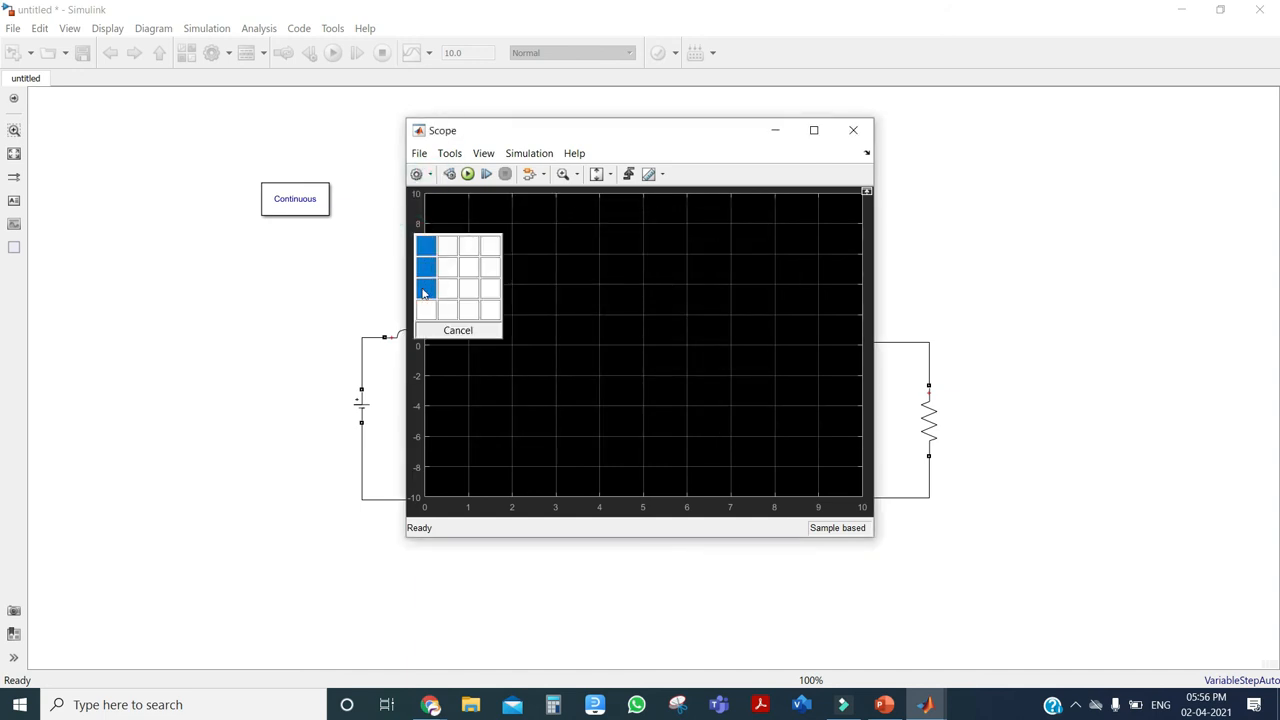
left_click(425, 289)
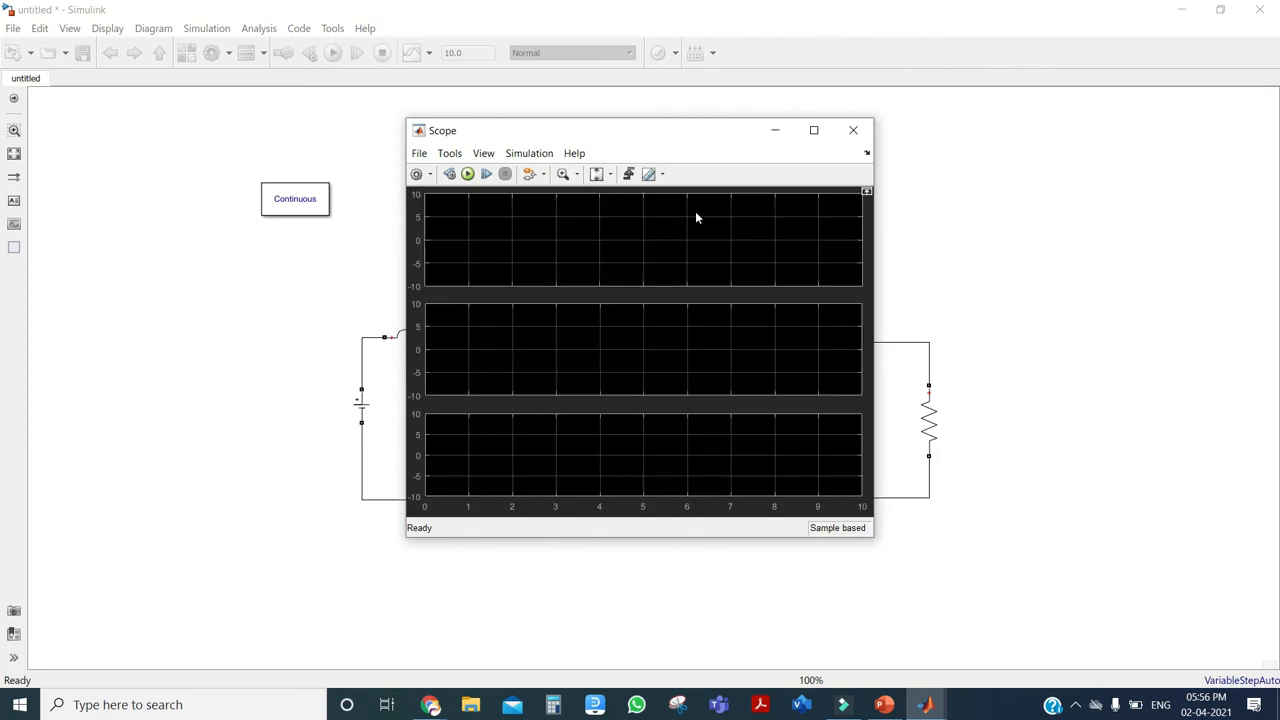
left_click(854, 131)
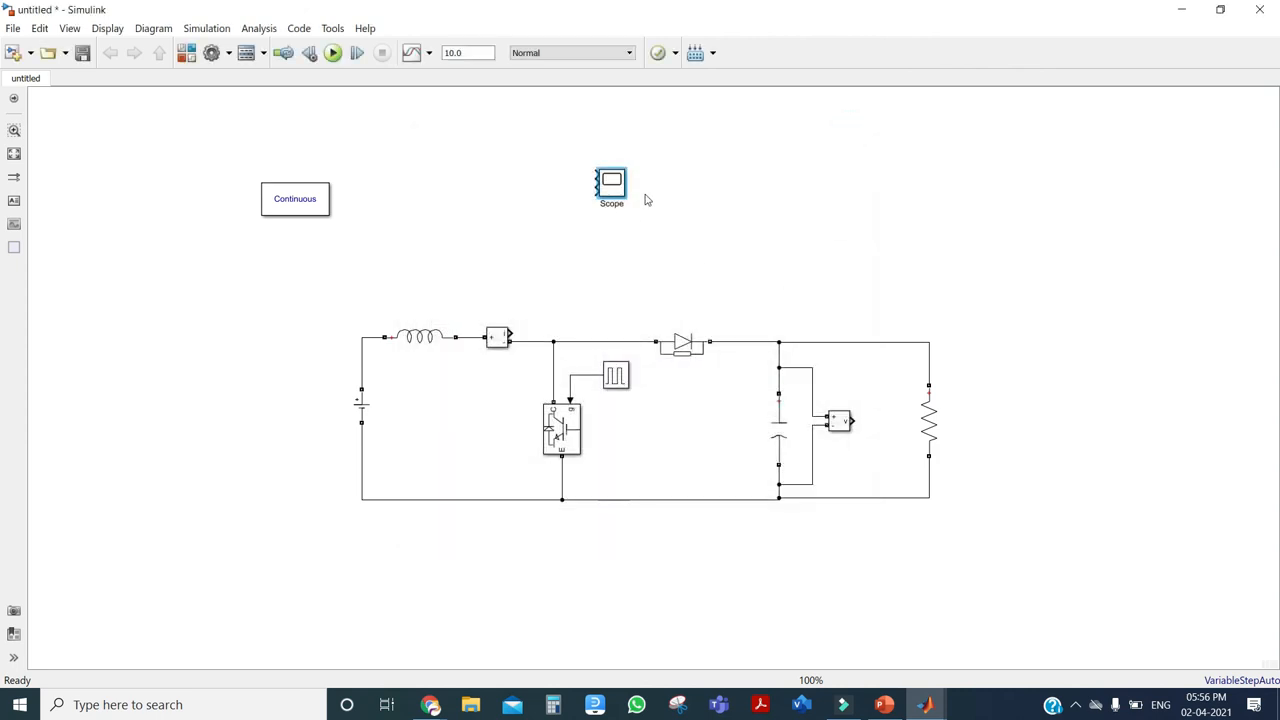
Step: Enlarge the Scope, place it above the load, and wire its inputs to the gate pulse, Current Measurement and Voltage Measurement signals
left_click_drag(628, 200, 635, 246)
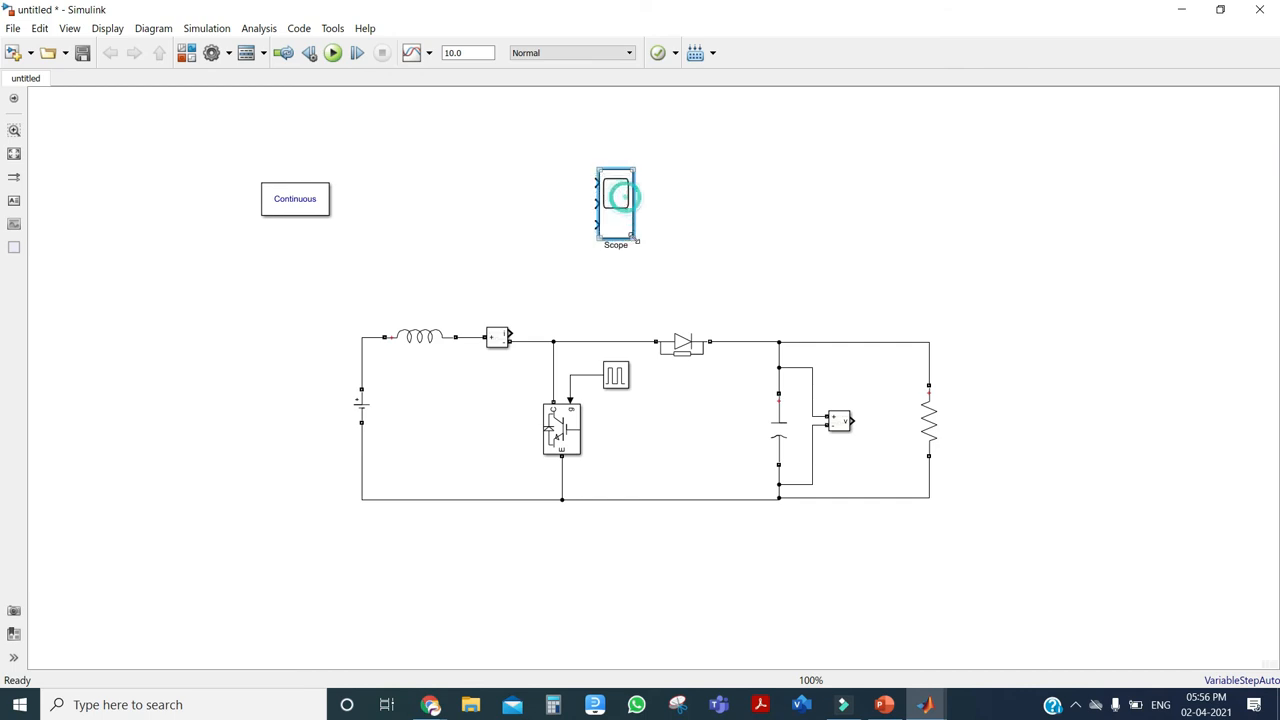
left_click_drag(614, 200, 808, 188)
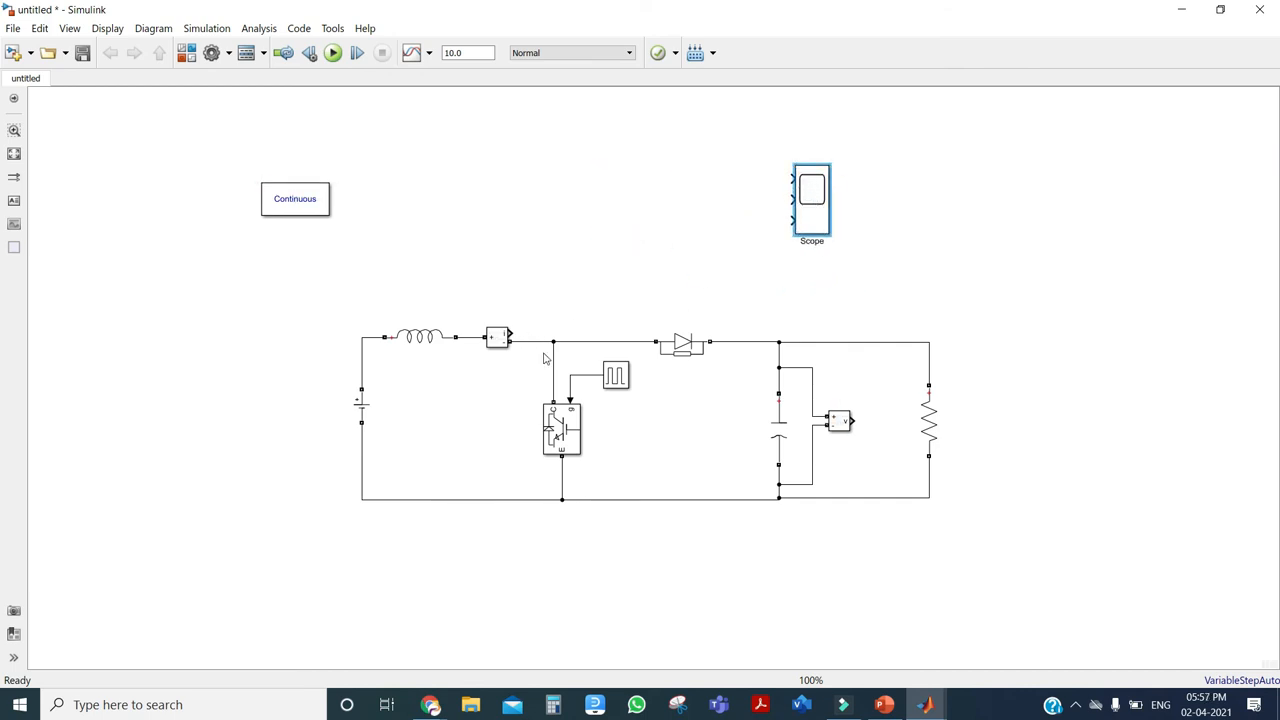
left_click_drag(791, 178, 570, 375)
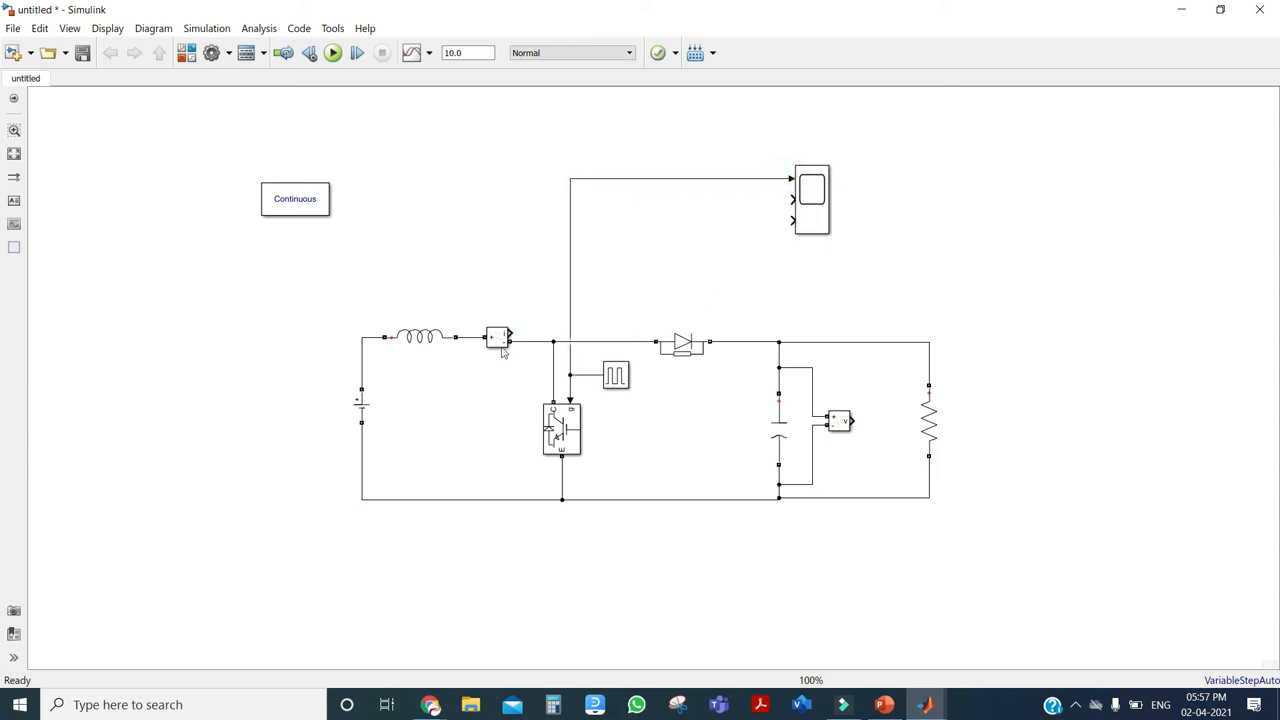
mouse_move(510, 336)
left_mouse_down()
mouse_move(769, 206)
mouse_move(895, 216)
left_mouse_up()
mouse_move(848, 421)
left_mouse_down()
mouse_move(826, 214)
mouse_move(866, 237)
left_mouse_up()
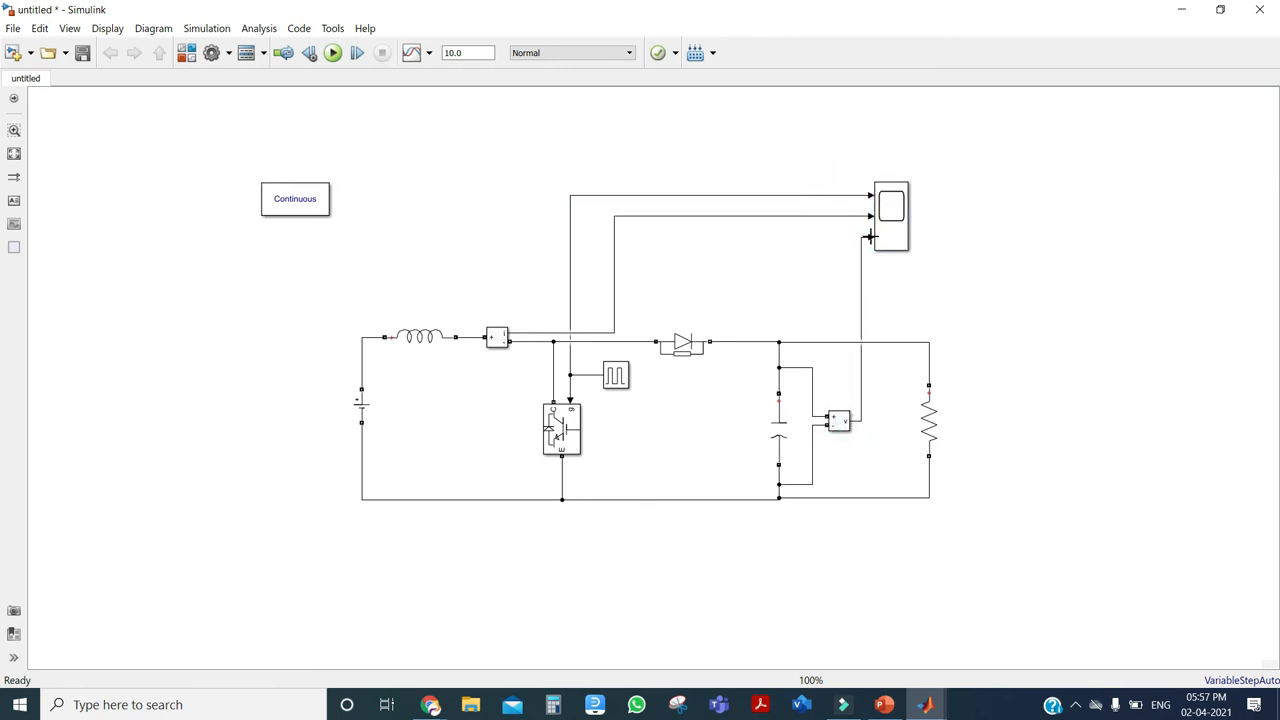
Step: Set the model's simulation stop time to 1
left_click(478, 52)
key("BackSpace")
left_click(457, 106)
Step: Switch to the already built boost model and run its simulation with the Scope open
mouse_move(926, 704)
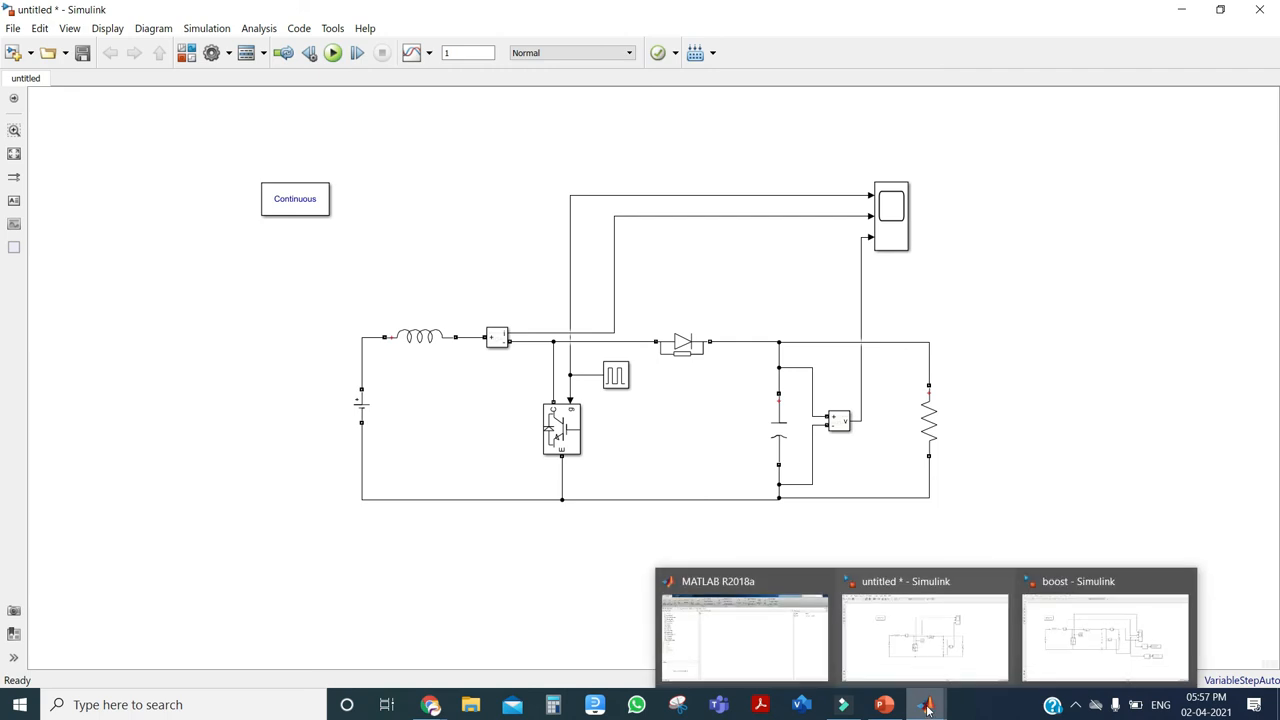
left_click(1095, 635)
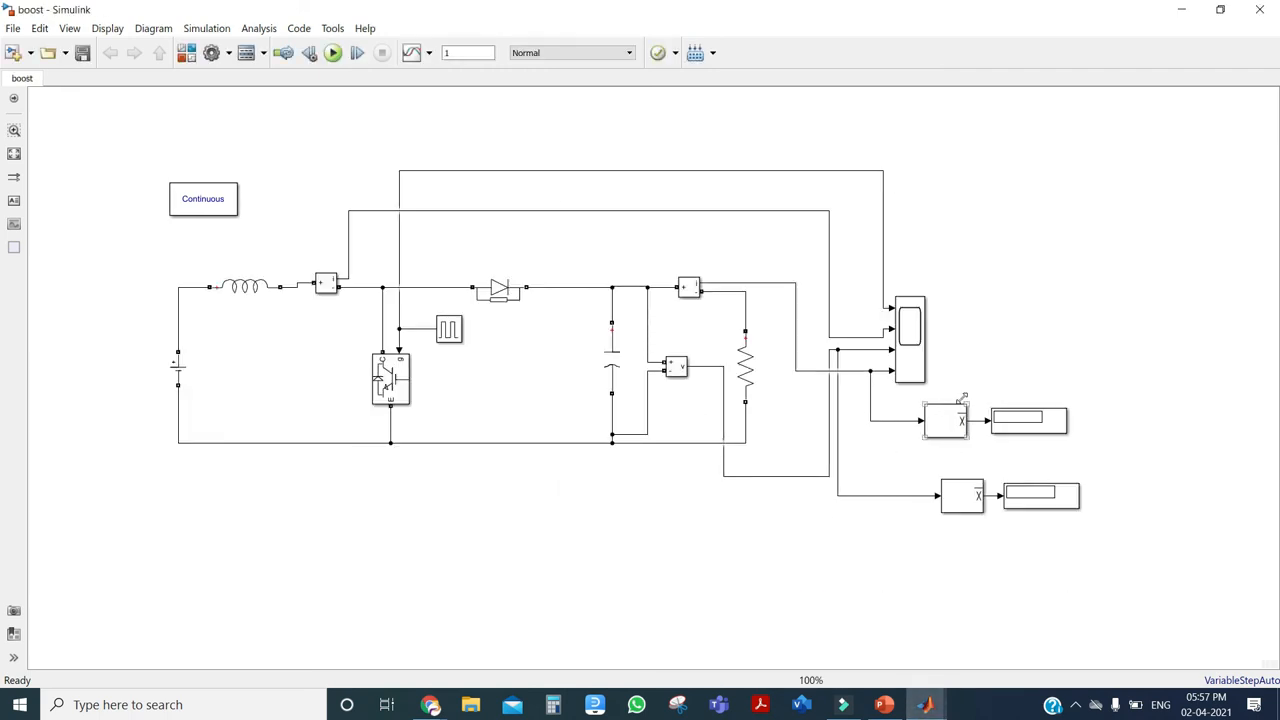
left_click(977, 509)
left_click(678, 370)
left_click(334, 53)
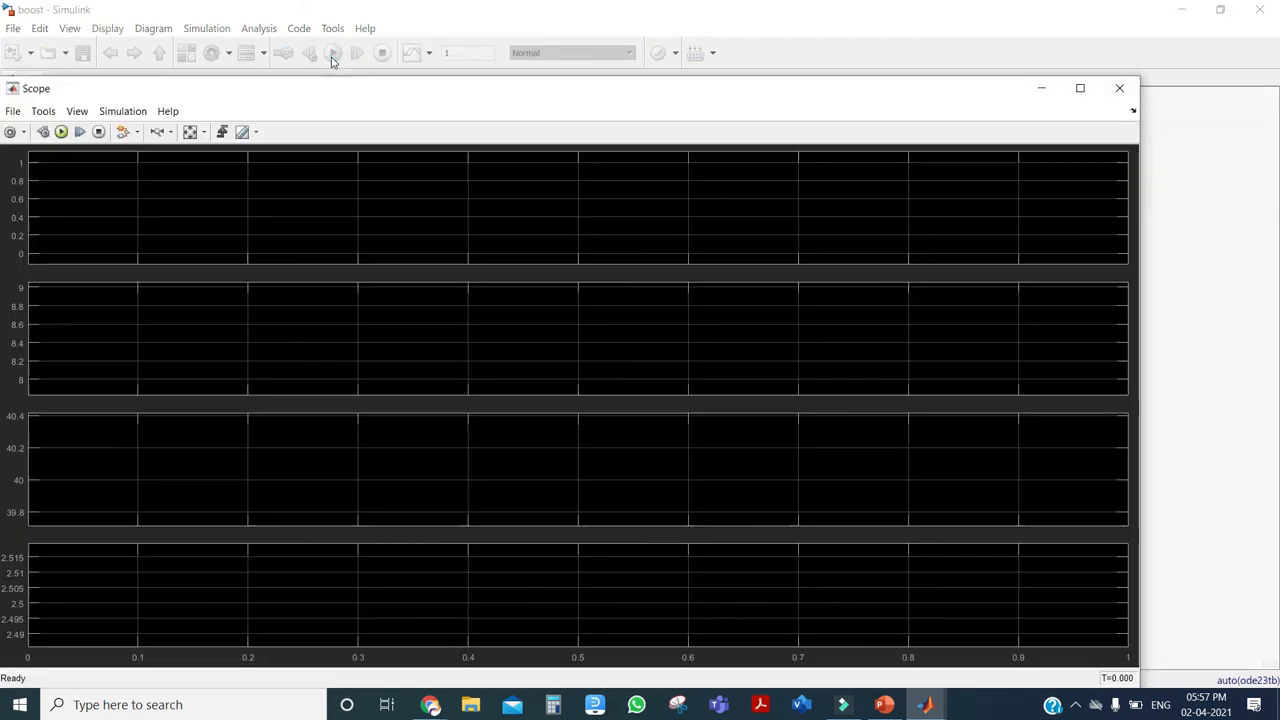
Step: Maximize the Scope and zoom in along the time axis to a few switching cycles between about 0.0612 and 0.0618 s
left_click(1082, 89)
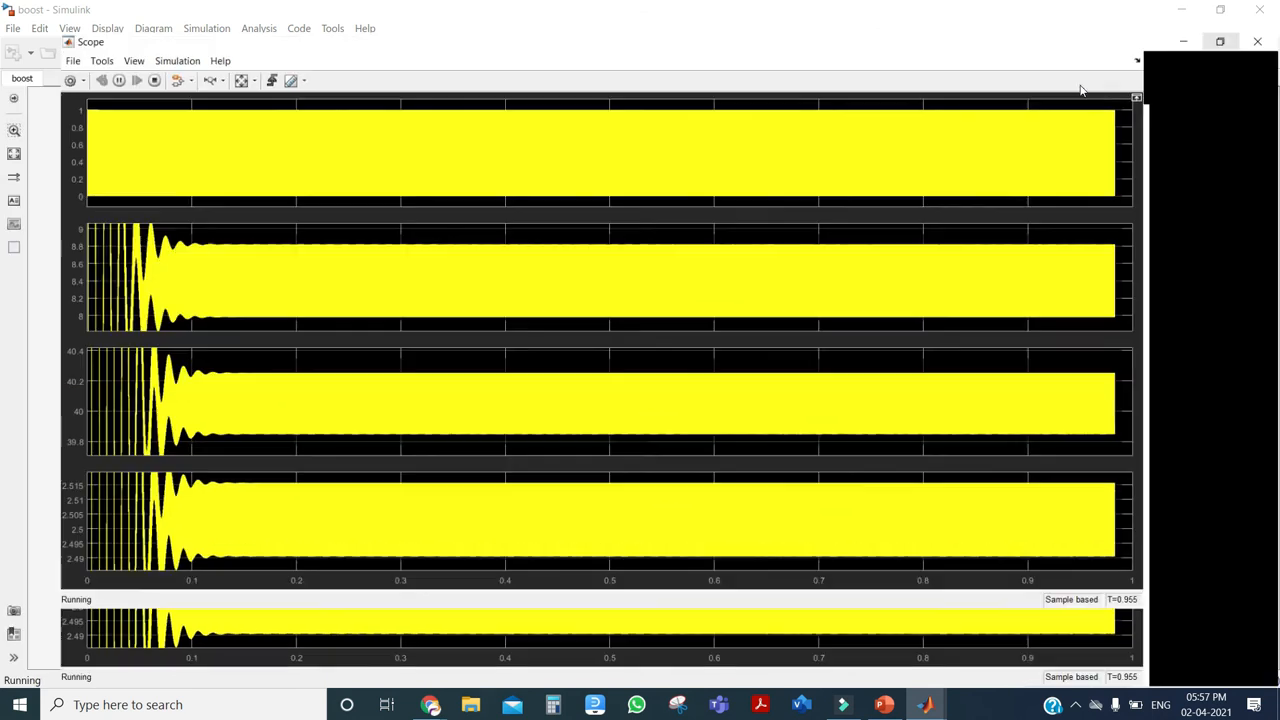
left_click(157, 50)
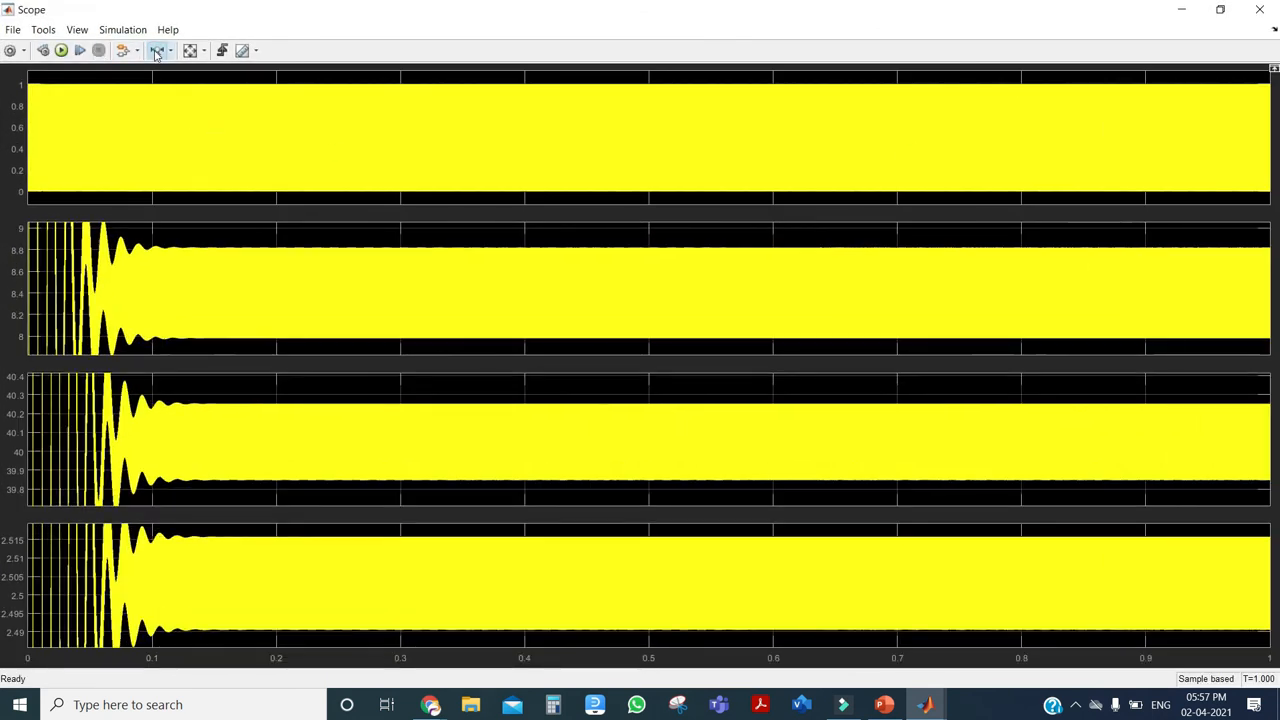
left_click_drag(100, 121, 147, 123)
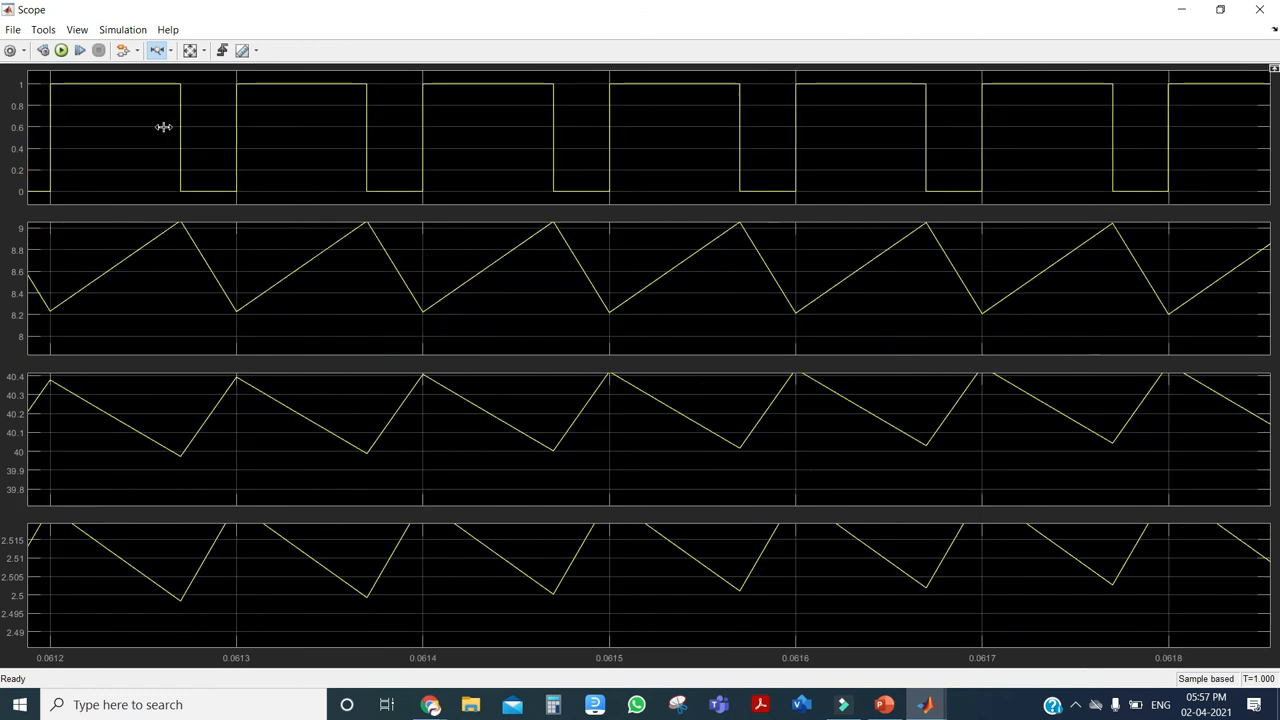
Step: Rescale the Scope plots to the full run and zoom along the time axis to the switching cycles between about 0.1403 and 0.1409 s
left_click(189, 50)
left_click(166, 313)
left_click_drag(178, 138, 676, 155)
left_click(189, 50)
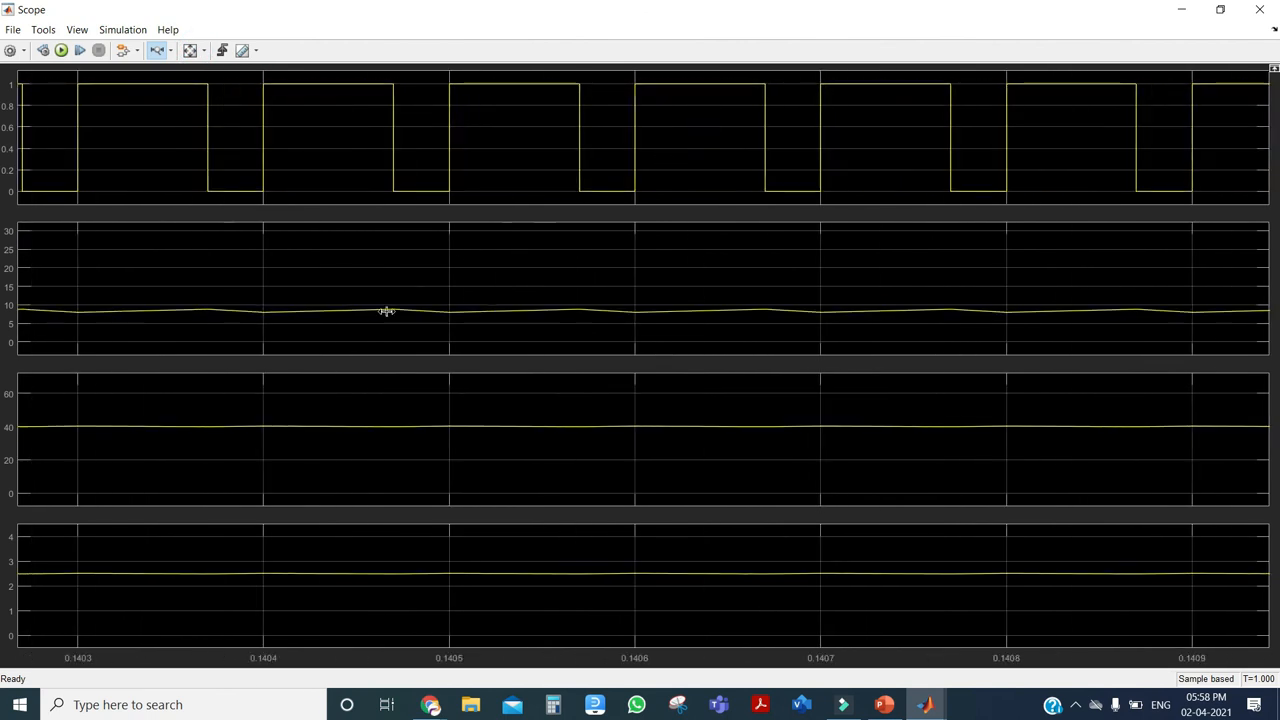
Step: Zoom the inductor current plot vertically to about 7.5 to 9.5 to examine its ripple
left_click(171, 50)
left_click(160, 93)
left_click_drag(238, 264, 248, 356)
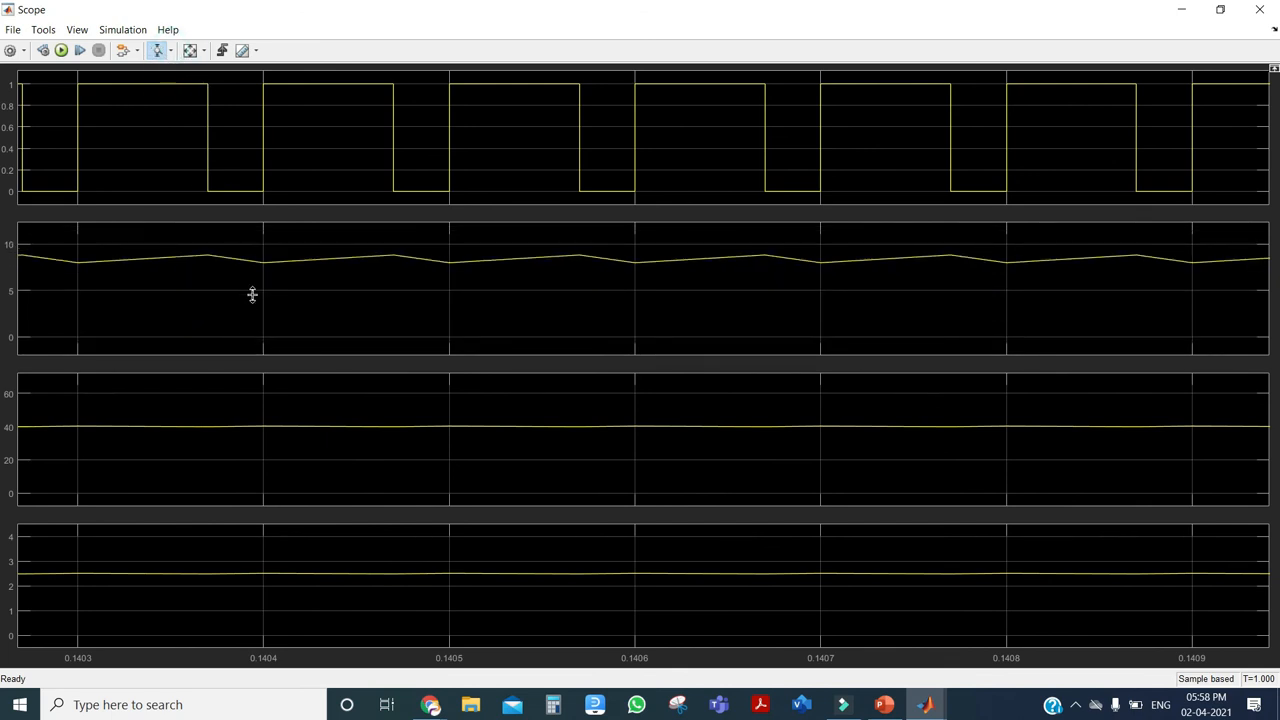
left_click_drag(267, 296, 269, 234)
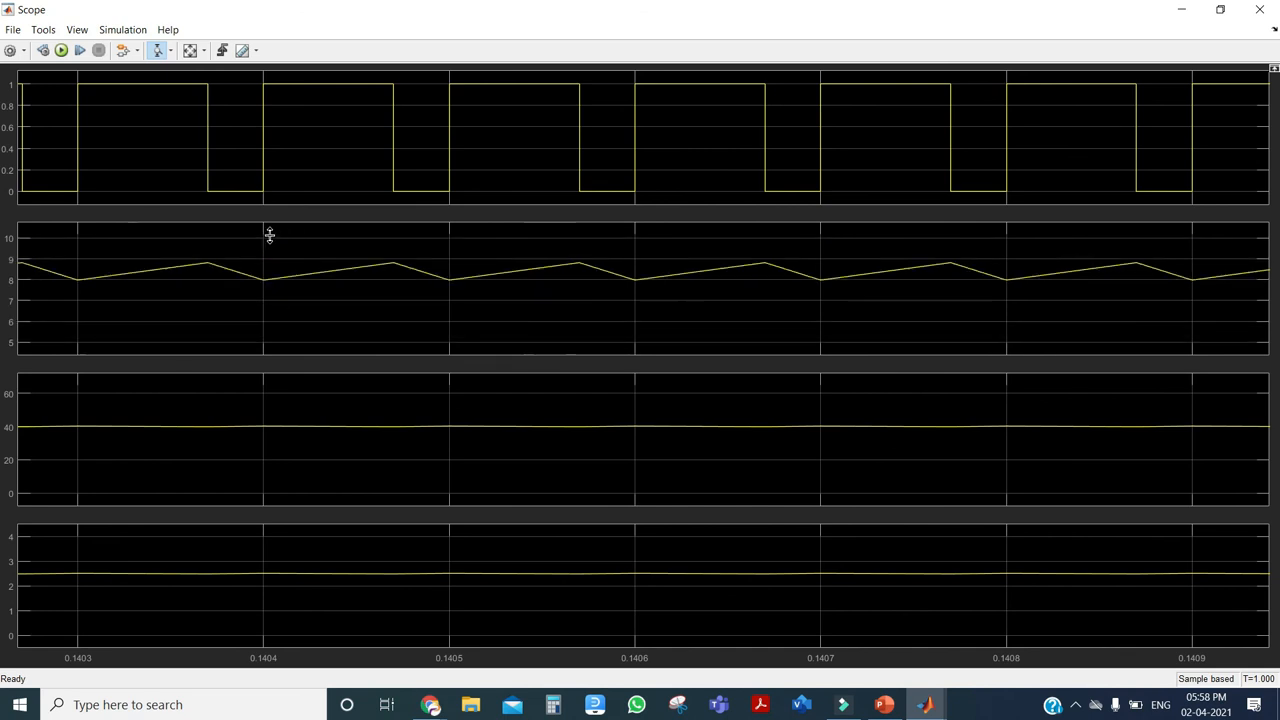
left_click_drag(249, 297, 259, 237)
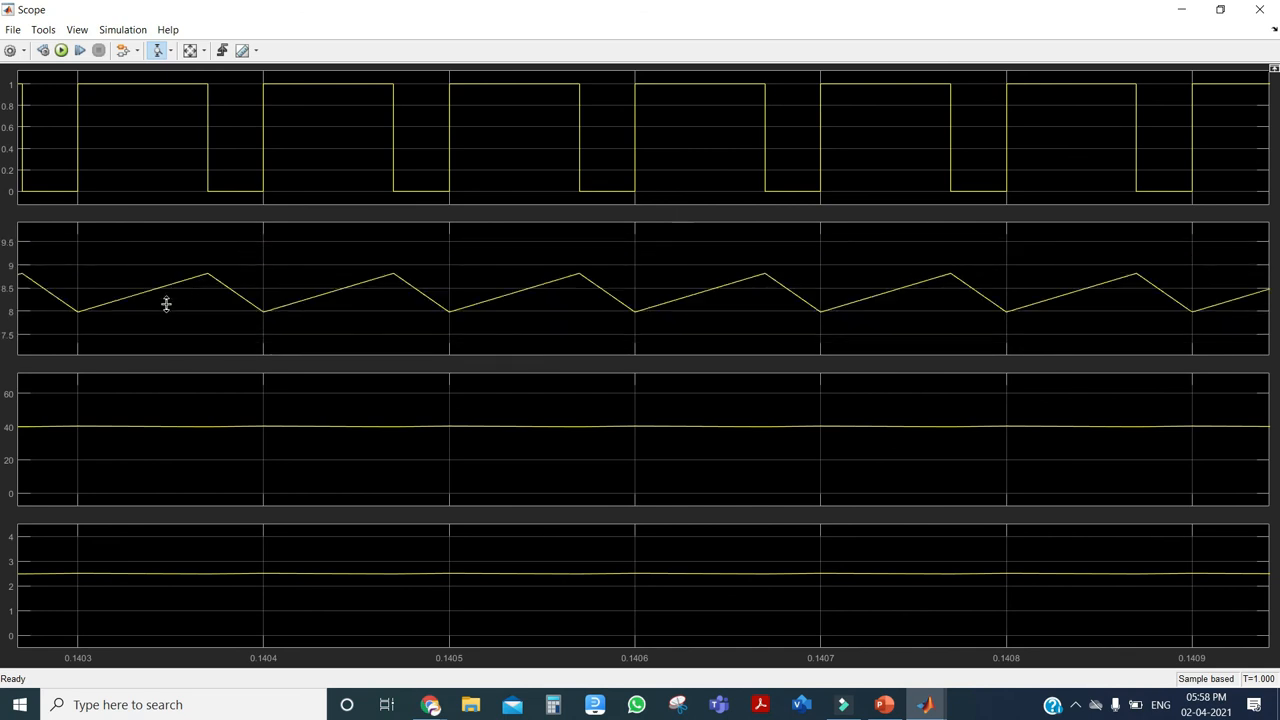
Step: Zoom the output voltage plot vertically to about 39 to 41 to examine its ripple
left_click_drag(131, 443, 131, 403)
left_click_drag(137, 460, 151, 386)
left_click_drag(171, 483, 183, 412)
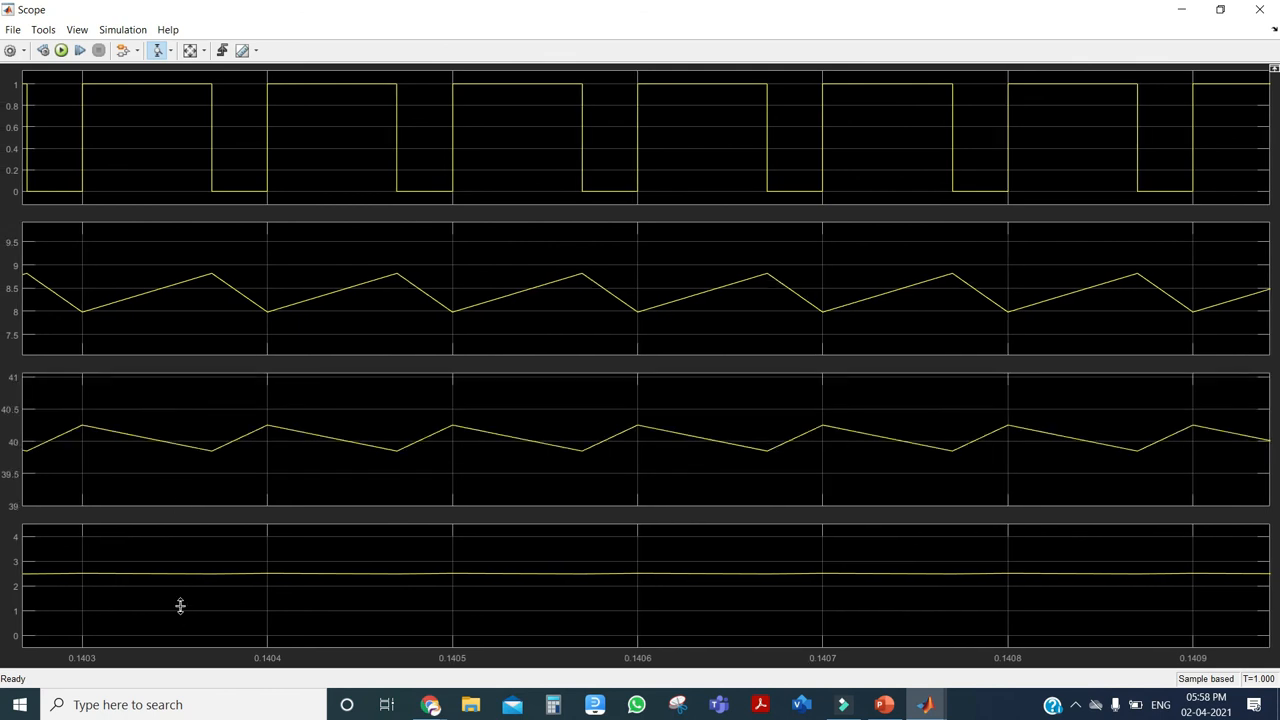
Step: Zoom the load current plot vertically to about 2.46 to 2.56, examine its ripple, and close the Scope
left_click_drag(181, 591, 200, 551)
left_click_drag(190, 621, 196, 540)
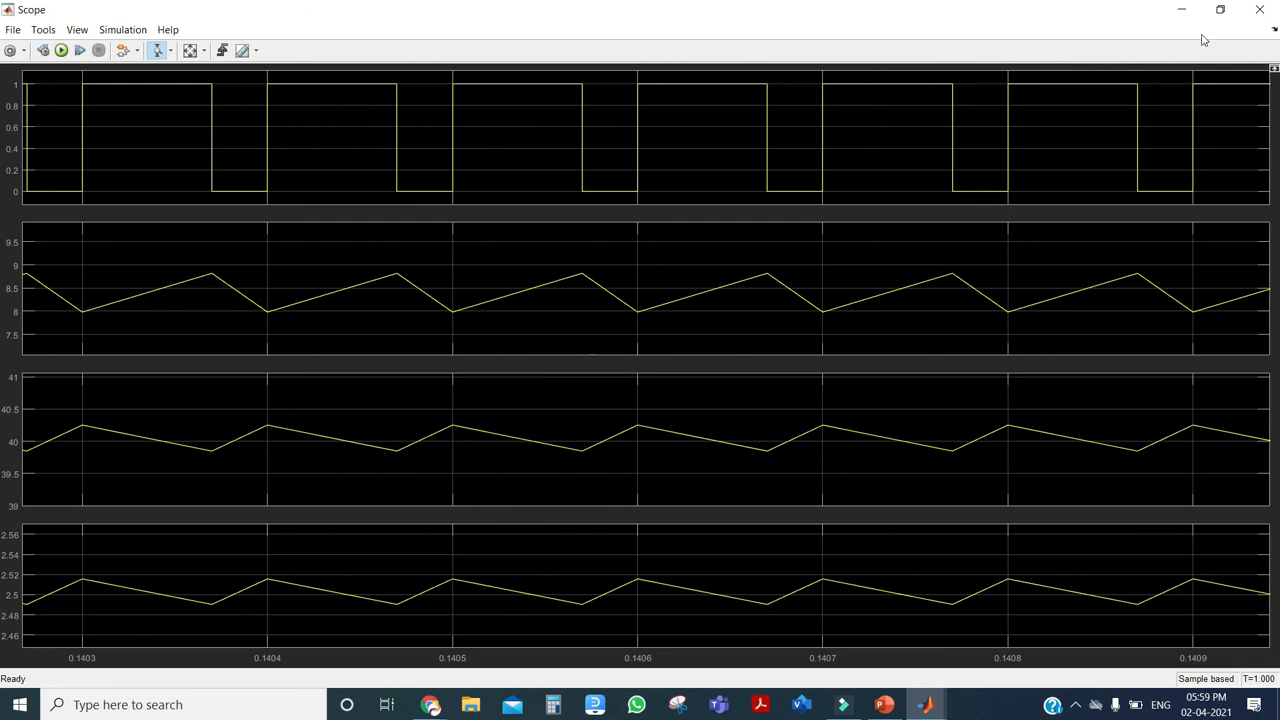
left_click(1268, 9)
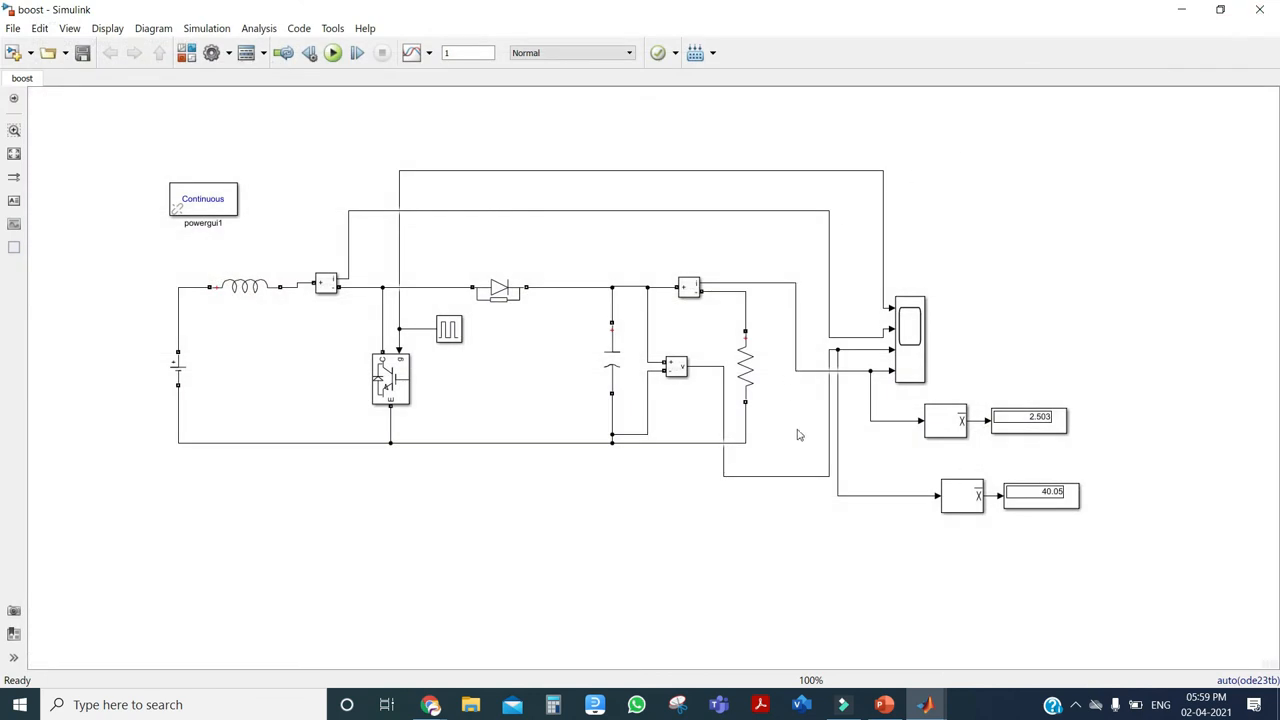